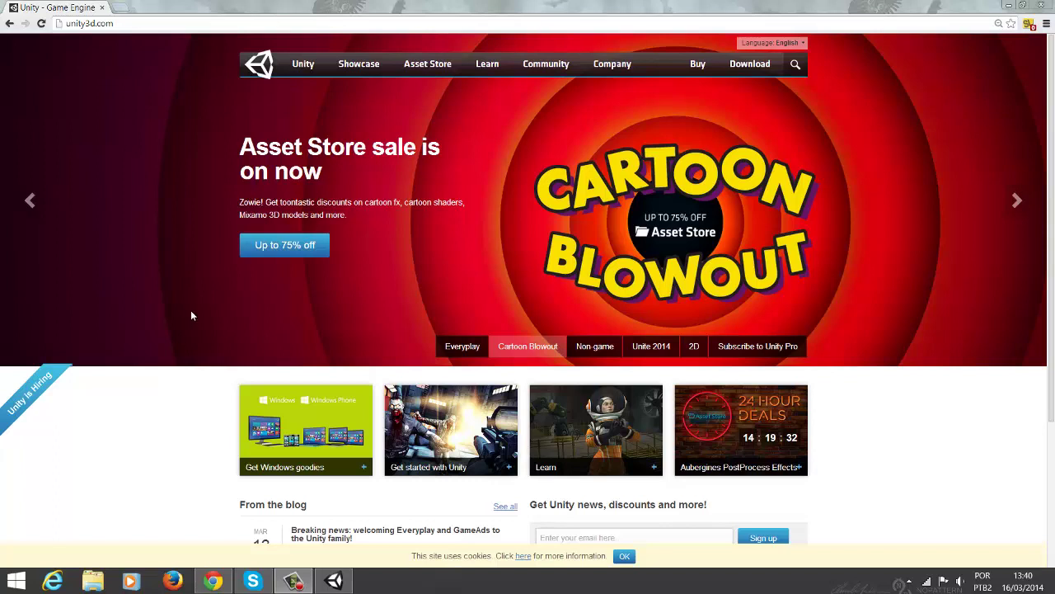
Open the Unity download page, examine the license comparison between Unity and Unity Pro, and return to the download page
{"action": "left_click", "coordinate": [748, 70]}
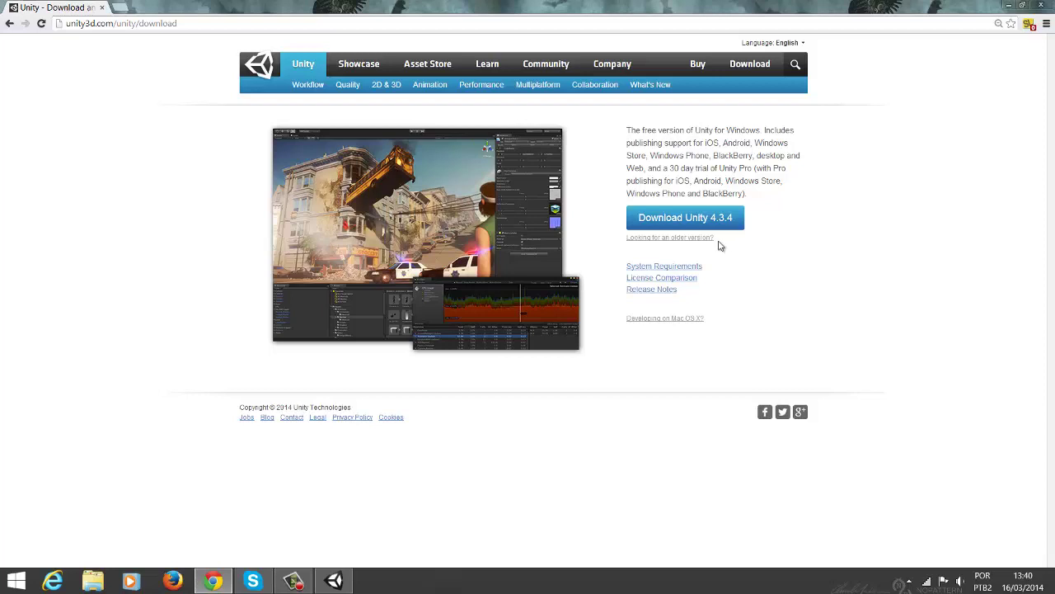
{"action": "left_click", "coordinate": [665, 281]}
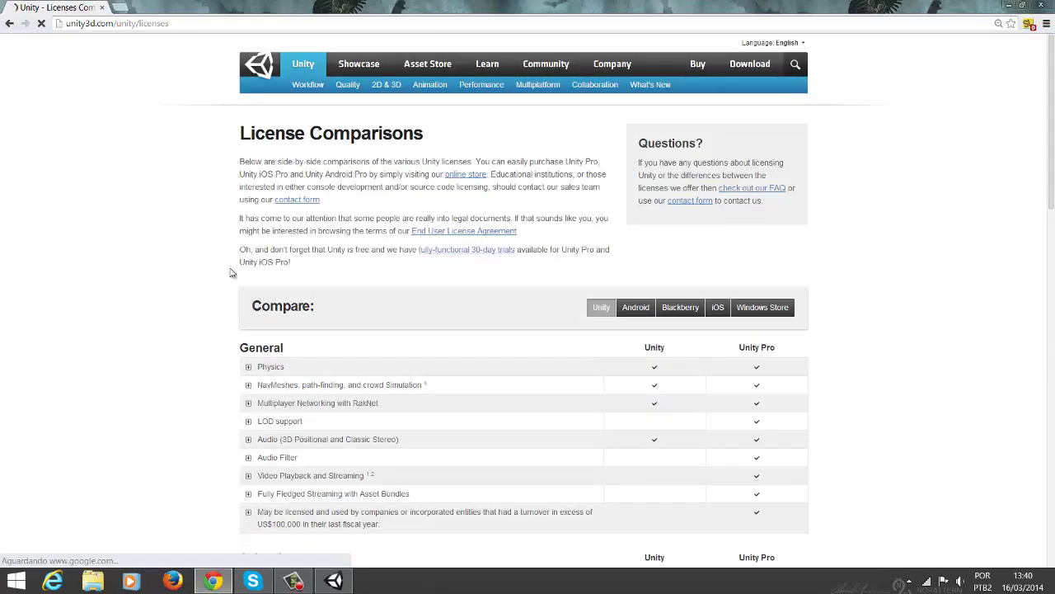
{"action": "left_click_drag", "start_coordinate": [1053, 155], "coordinate": [1053, 241]}
{"action": "scroll", "coordinate": [1053, 242], "scroll_direction": "up", "scroll_amount": 1}
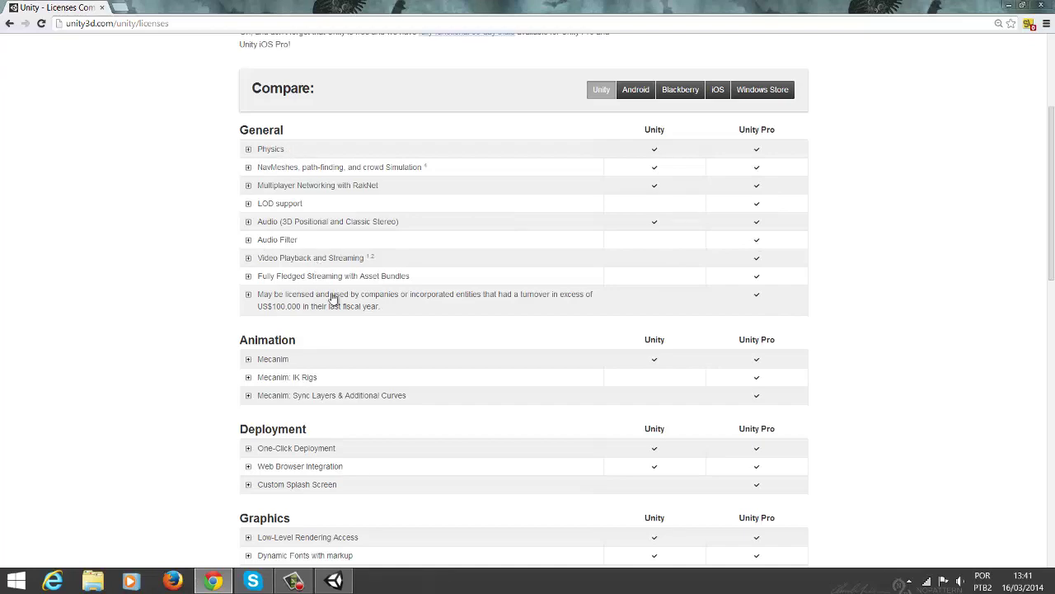
{"action": "left_click_drag", "start_coordinate": [1052, 198], "coordinate": [1052, 123]}
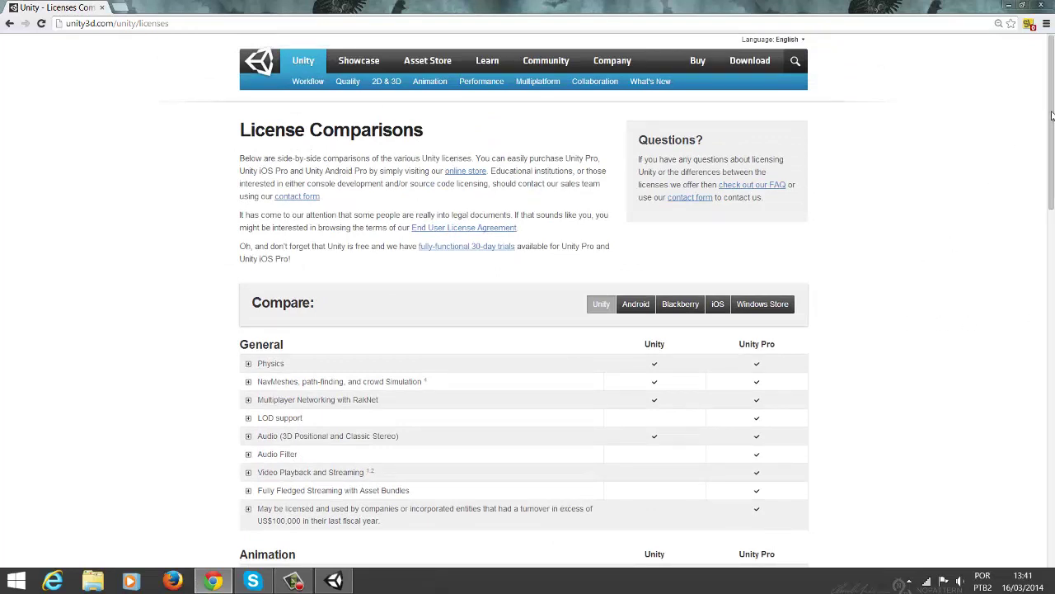
{"action": "mouse_move", "coordinate": [1053, 125]}
{"action": "left_mouse_down"}
{"action": "mouse_move", "coordinate": [1053, 463]}
{"action": "mouse_move", "coordinate": [1053, 146]}
{"action": "left_mouse_up"}
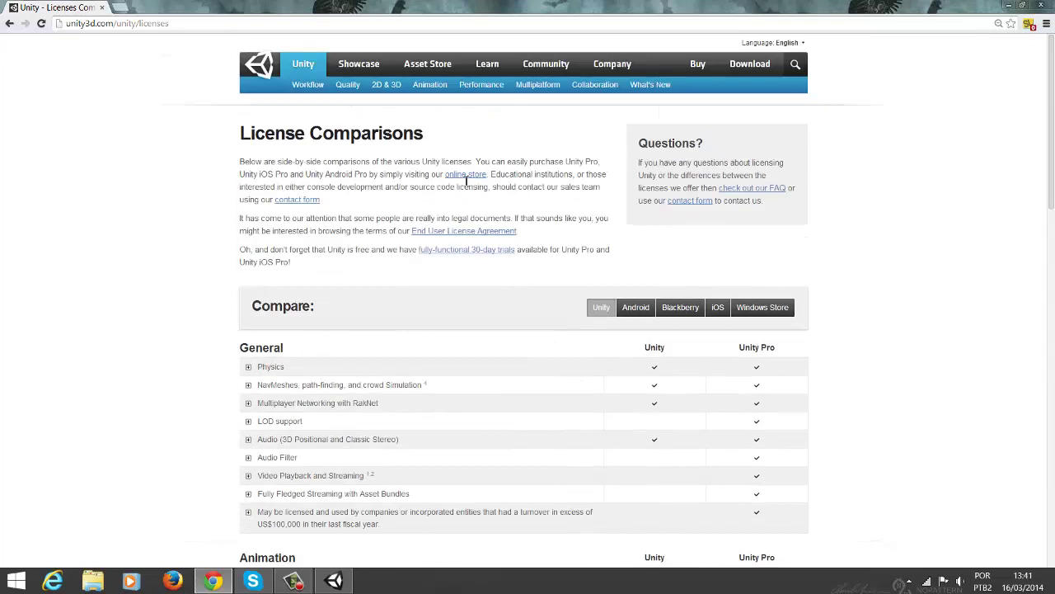
{"action": "left_click", "coordinate": [9, 26]}
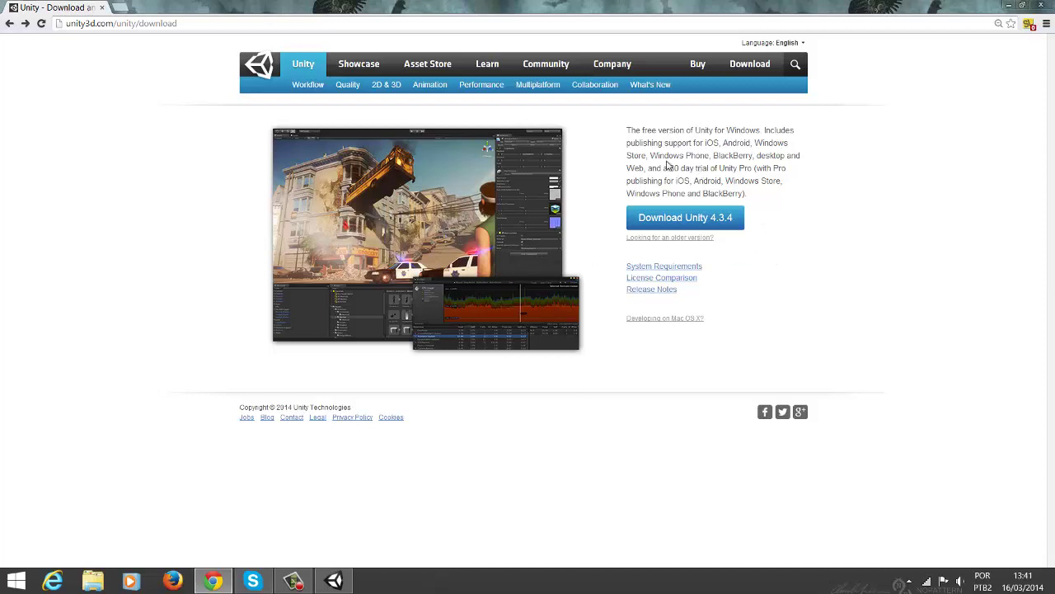
Switch to the Unity editor, open the wizard for creating a new project, and highlight the folder name in the project location
{"action": "left_click", "coordinate": [334, 581]}
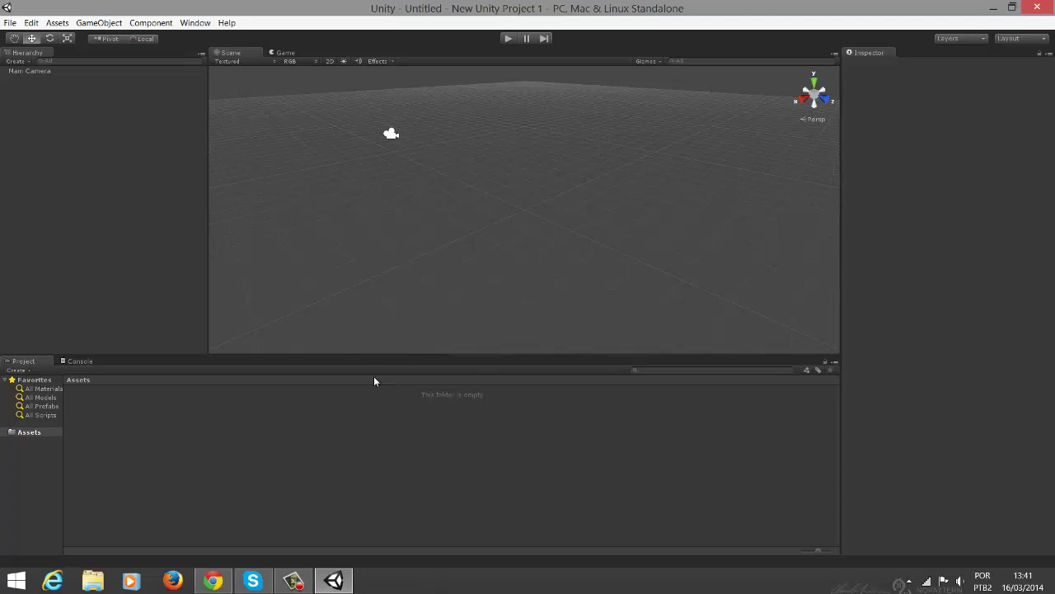
{"action": "left_click", "coordinate": [10, 22]}
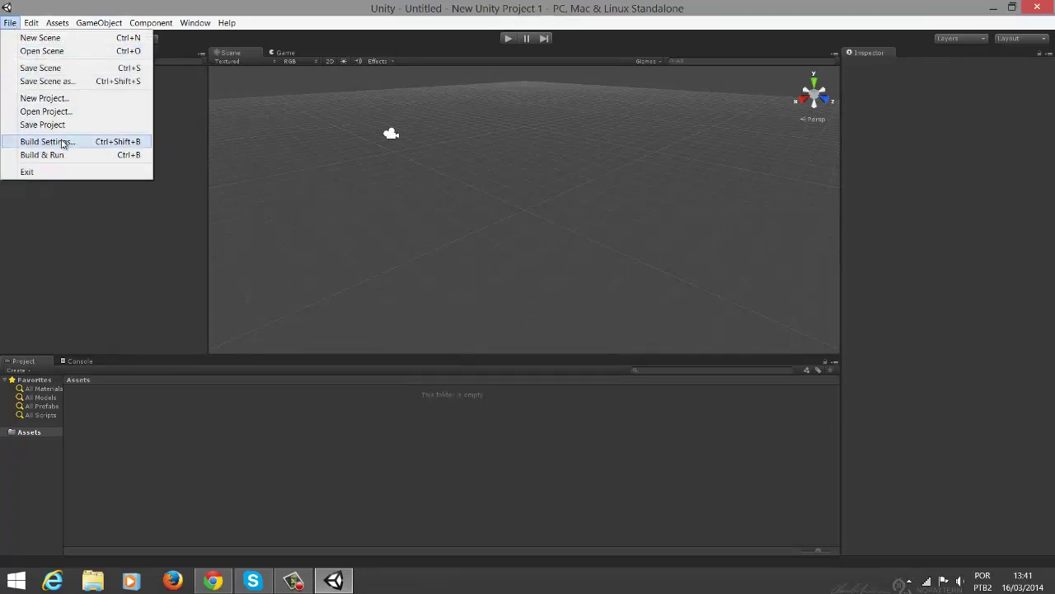
{"action": "left_click", "coordinate": [44, 98]}
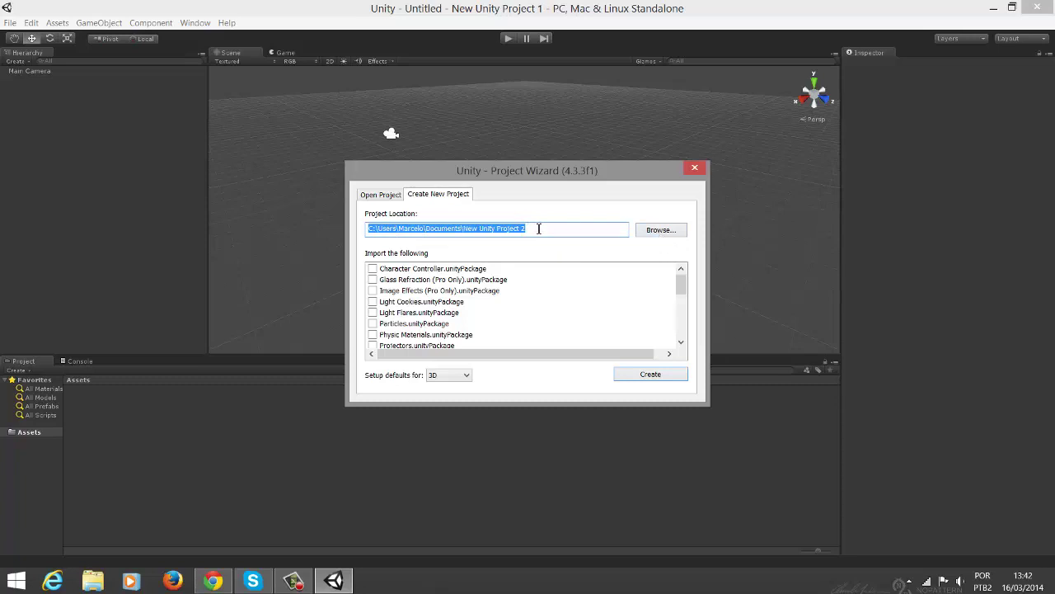
{"action": "left_click_drag", "start_coordinate": [532, 231], "coordinate": [462, 230]}
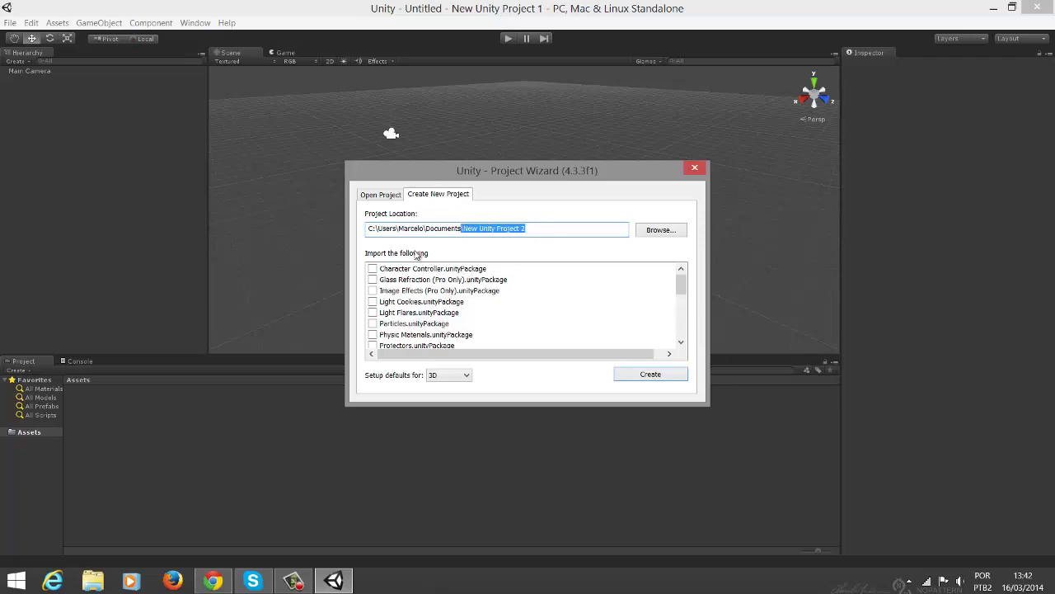
Try including the Defective Splines, iTween and Water (Pro Only) packages in the project import, and deselect all three again
{"action": "mouse_move", "coordinate": [682, 289]}
{"action": "left_mouse_down"}
{"action": "mouse_move", "coordinate": [684, 336]}
{"action": "mouse_move", "coordinate": [682, 285]}
{"action": "left_mouse_up"}
{"action": "scroll", "coordinate": [565, 314], "scroll_direction": "down", "scroll_amount": 5}
{"action": "left_click", "coordinate": [372, 291]}
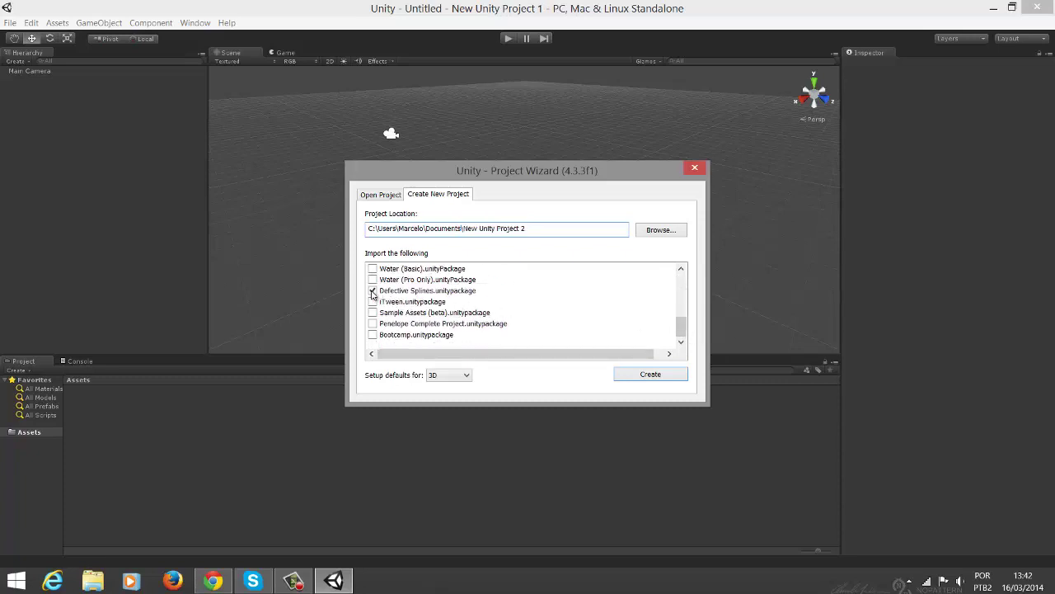
{"action": "left_click", "coordinate": [372, 301]}
{"action": "left_click", "coordinate": [373, 278]}
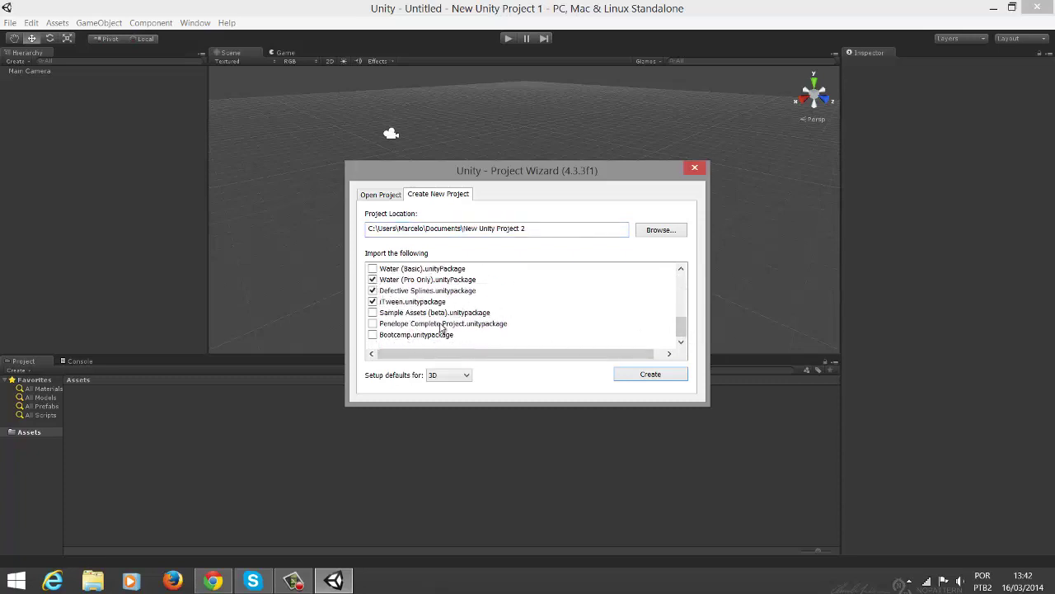
{"action": "left_click", "coordinate": [373, 301]}
{"action": "left_click", "coordinate": [373, 290]}
{"action": "left_click", "coordinate": [373, 279]}
{"action": "left_click_drag", "start_coordinate": [682, 327], "coordinate": [683, 277]}
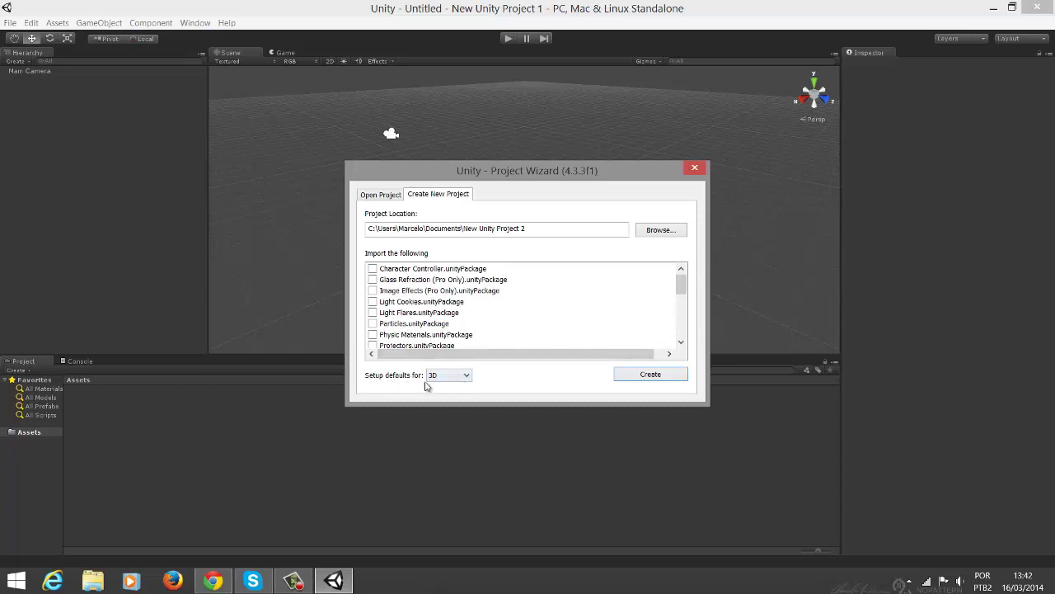
Try the 2D setup defaults, set them back to 3D, and close the project wizard without creating a project
{"action": "left_click", "coordinate": [465, 377]}
{"action": "left_click", "coordinate": [451, 396]}
{"action": "left_click", "coordinate": [469, 376]}
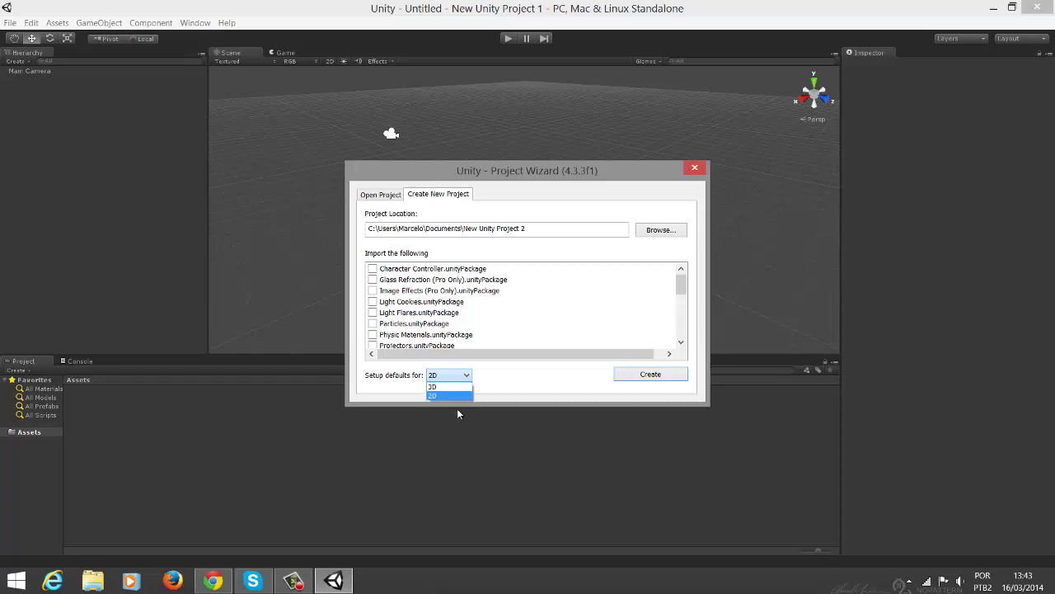
{"action": "left_click", "coordinate": [437, 386]}
{"action": "left_click", "coordinate": [695, 170]}
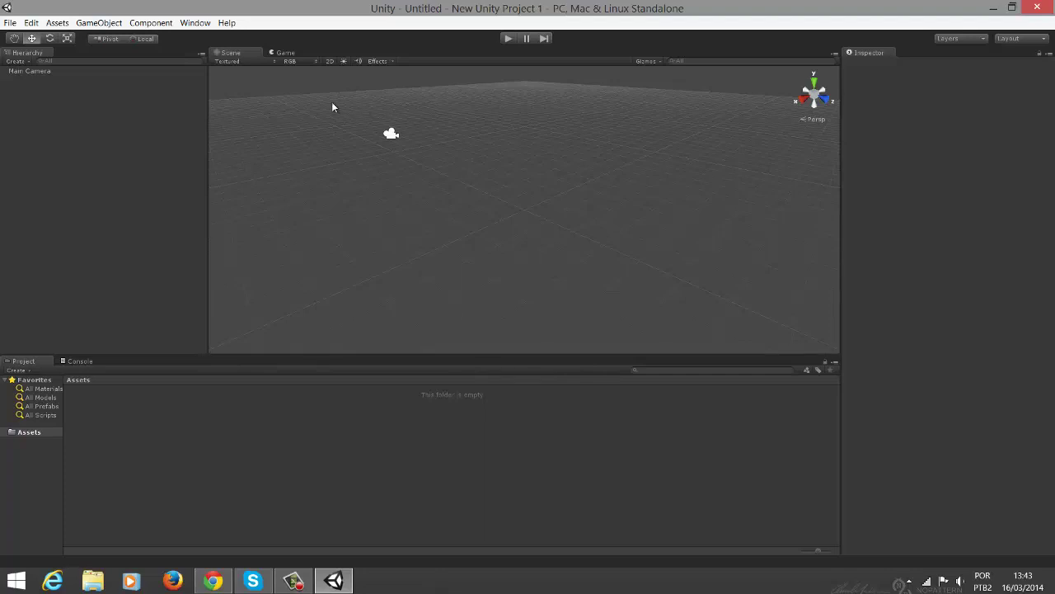
{"action": "left_click", "coordinate": [9, 24]}
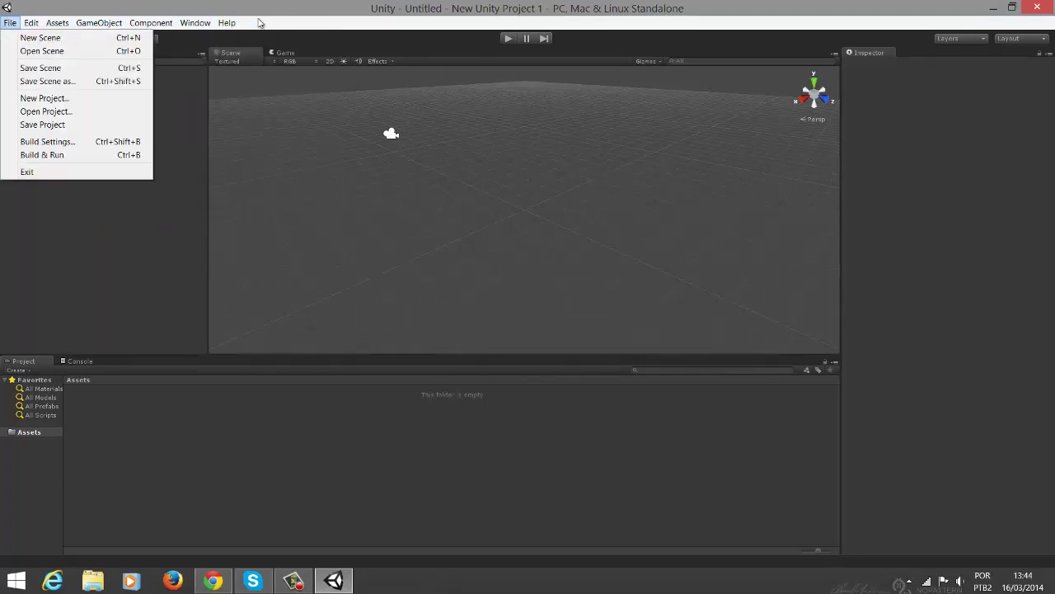
{"action": "mouse_move", "coordinate": [9, 23]}
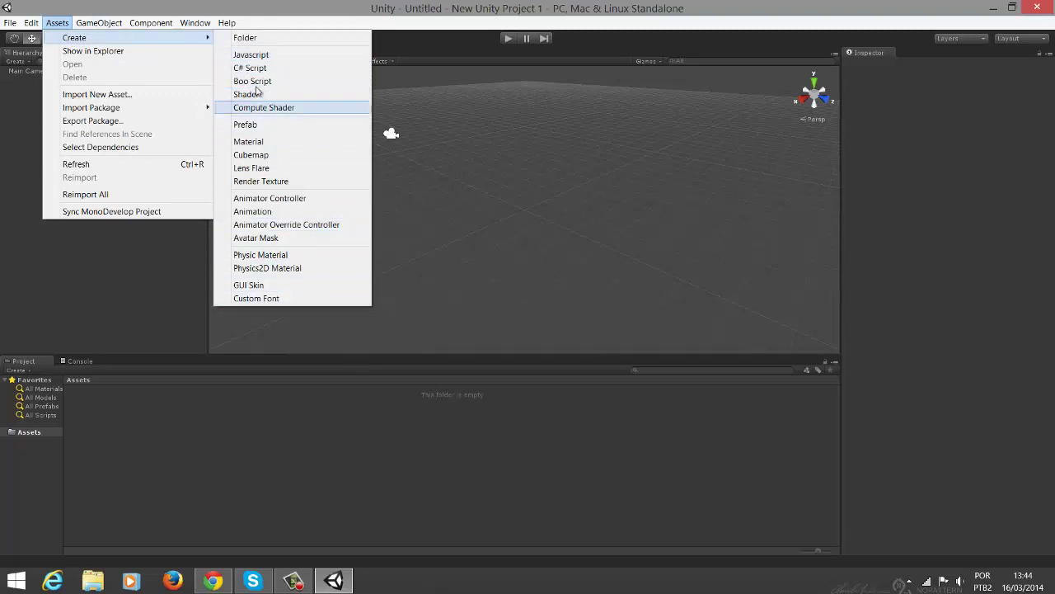
{"action": "mouse_move", "coordinate": [98, 27]}
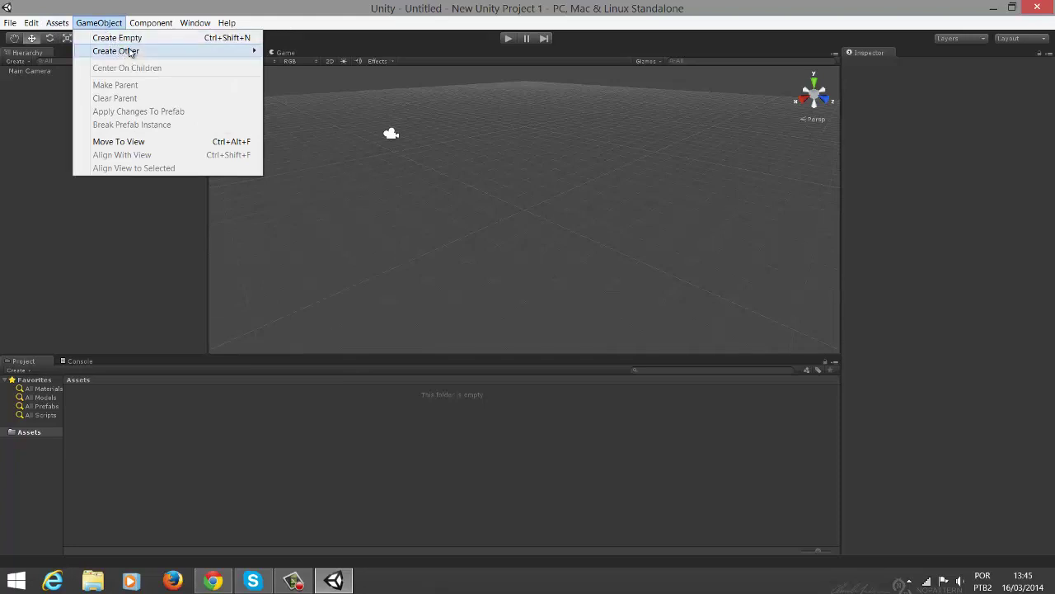
{"action": "mouse_move", "coordinate": [142, 51]}
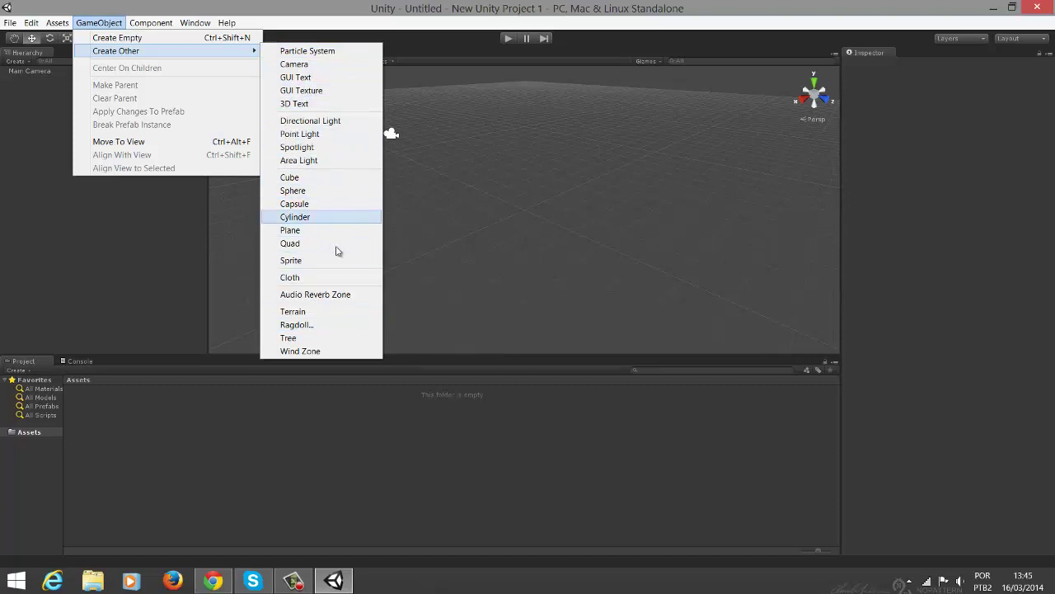
{"action": "mouse_move", "coordinate": [144, 25]}
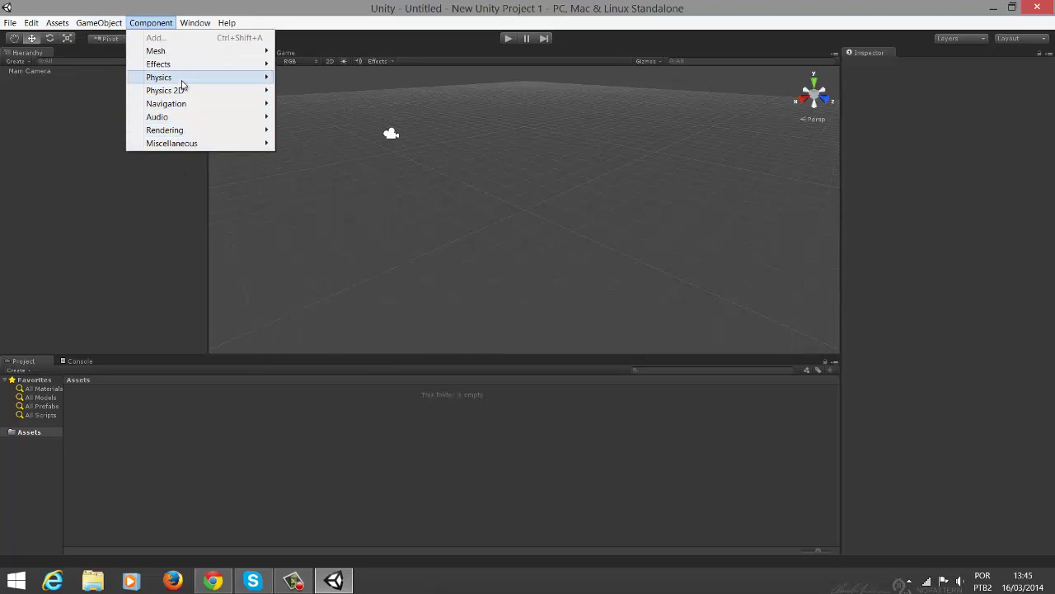
Revert all window layouts to the factory settings
{"action": "mouse_move", "coordinate": [201, 24]}
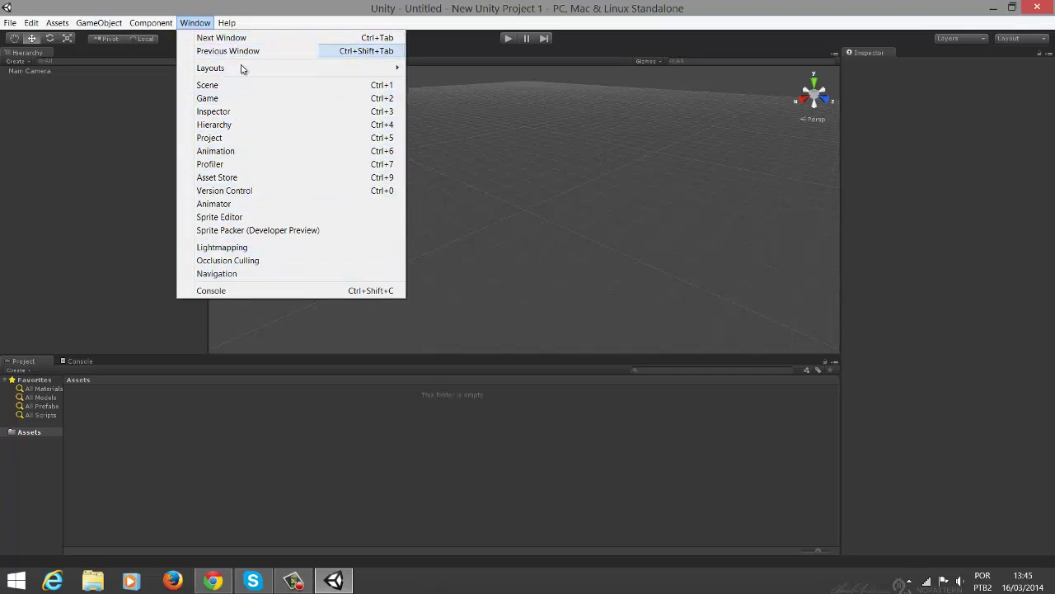
{"action": "mouse_move", "coordinate": [243, 72]}
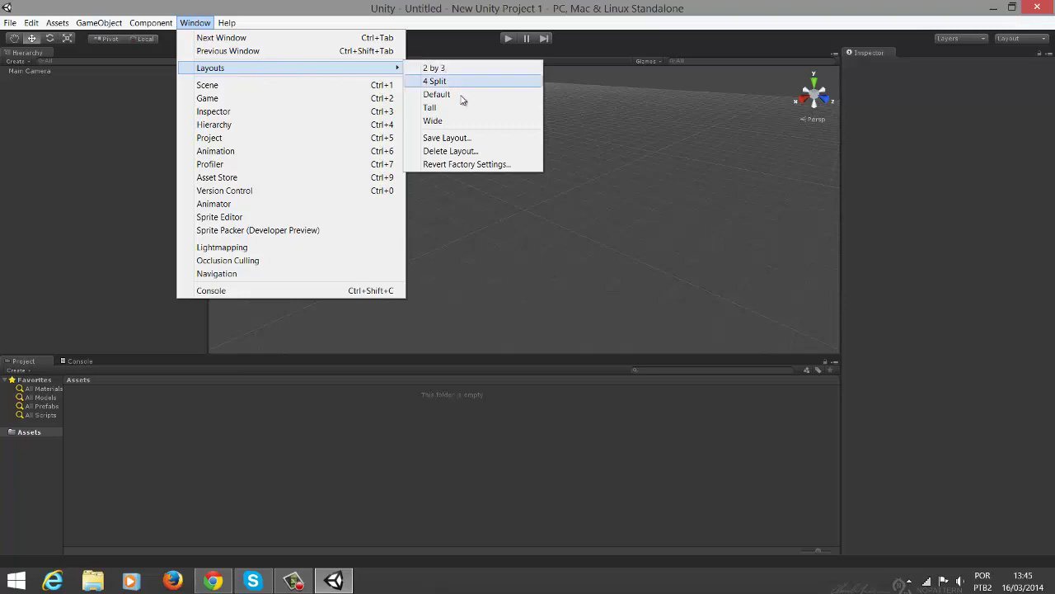
{"action": "left_click", "coordinate": [462, 165]}
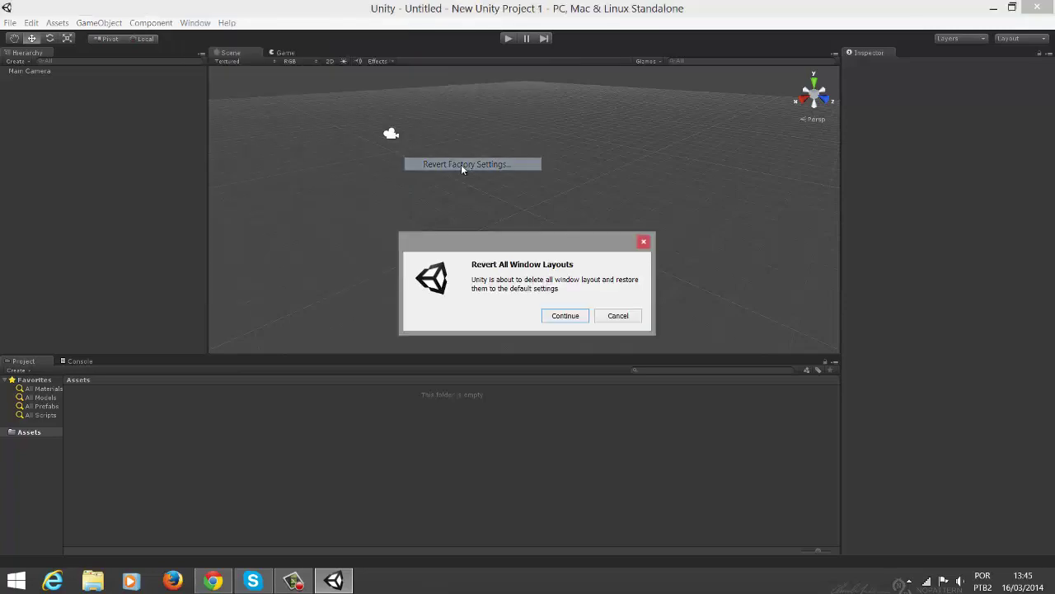
{"action": "left_click", "coordinate": [569, 317]}
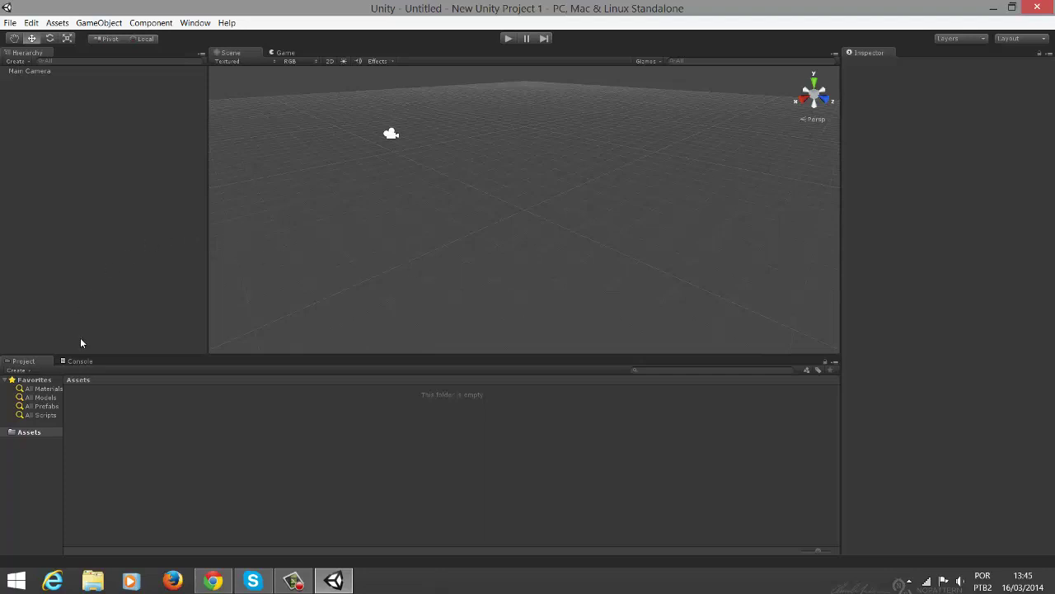
Try the 2 by 3 and 4 Split window layouts
{"action": "left_click", "coordinate": [196, 23]}
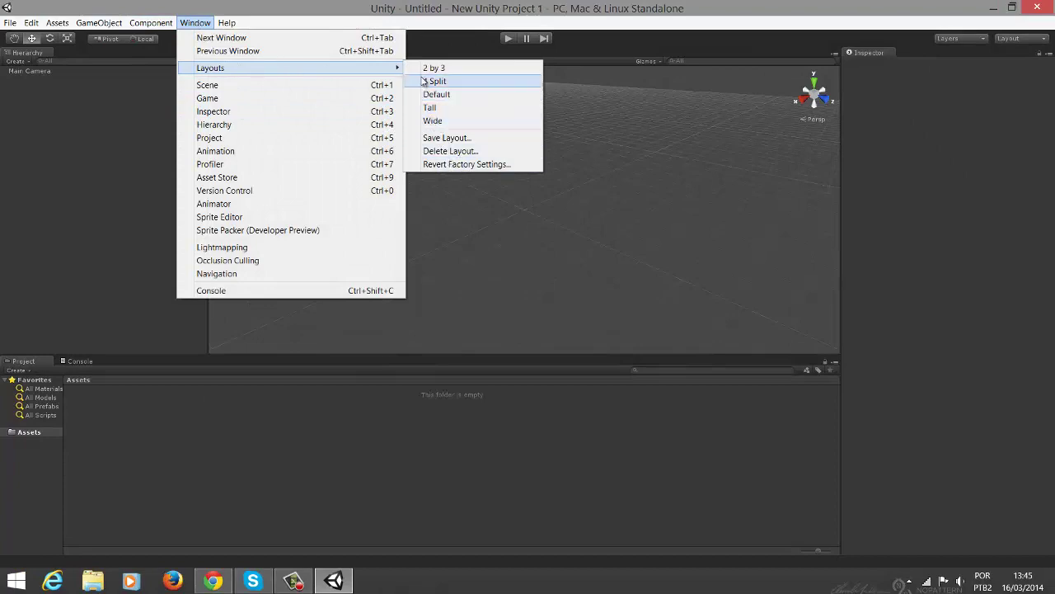
{"action": "left_click", "coordinate": [432, 69]}
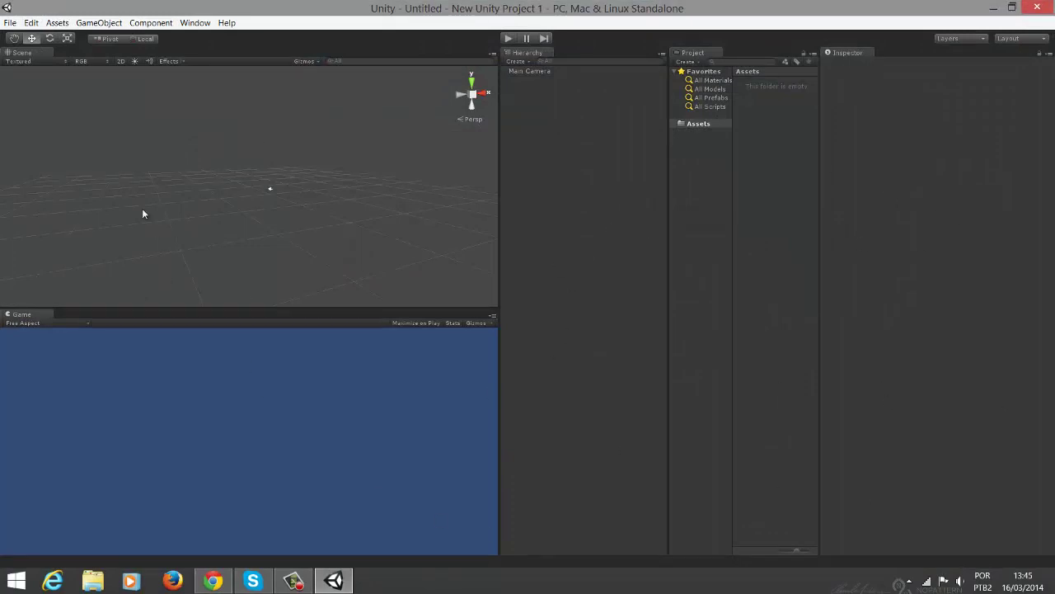
{"action": "left_click", "coordinate": [196, 23]}
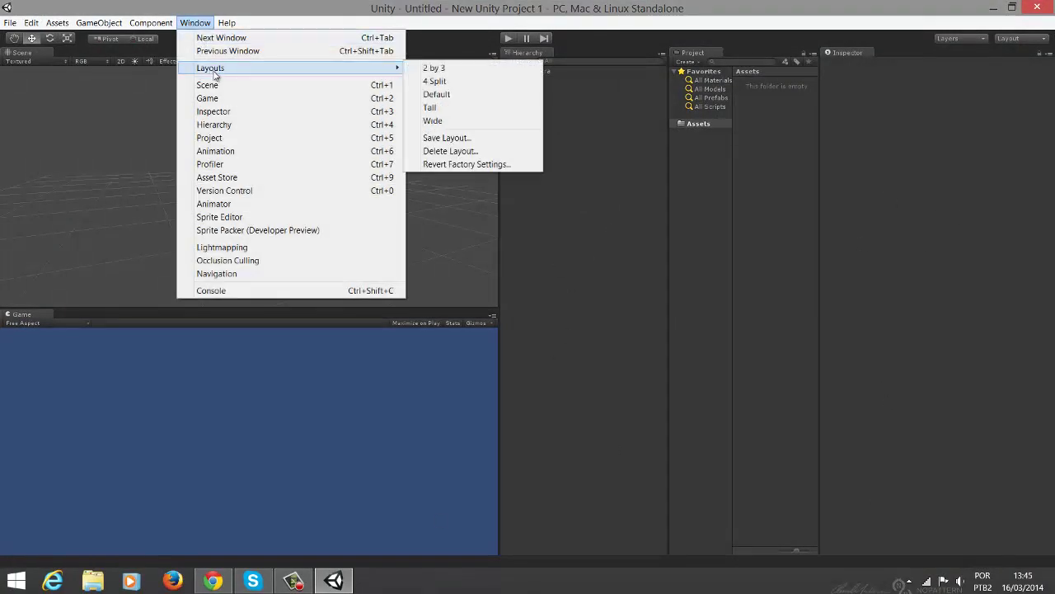
{"action": "left_click", "coordinate": [437, 81]}
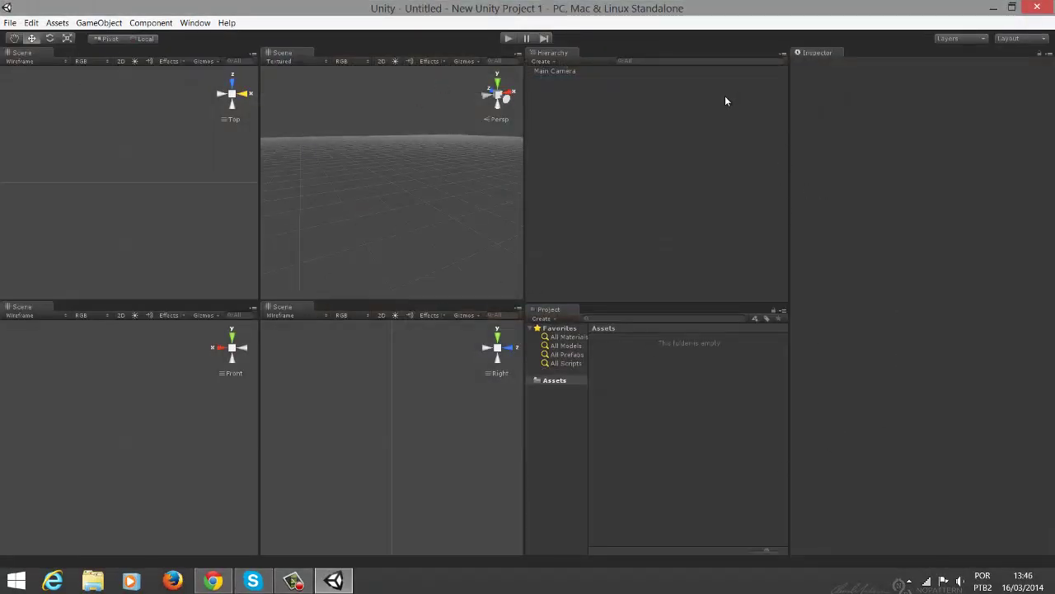
Try the Default and Wide window layouts
{"action": "left_click", "coordinate": [195, 22]}
{"action": "mouse_move", "coordinate": [252, 71]}
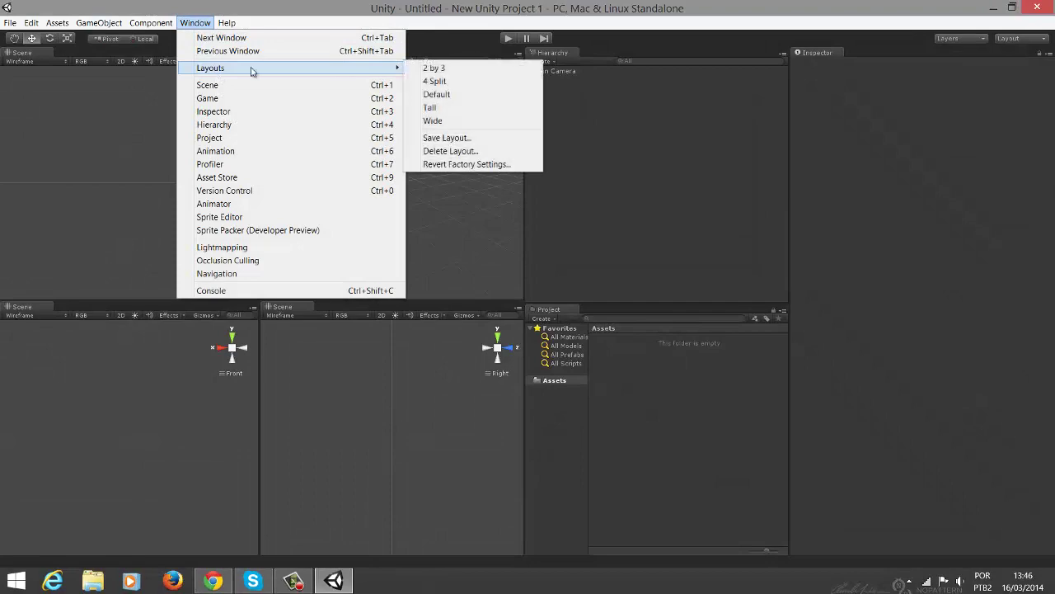
{"action": "left_click", "coordinate": [445, 95]}
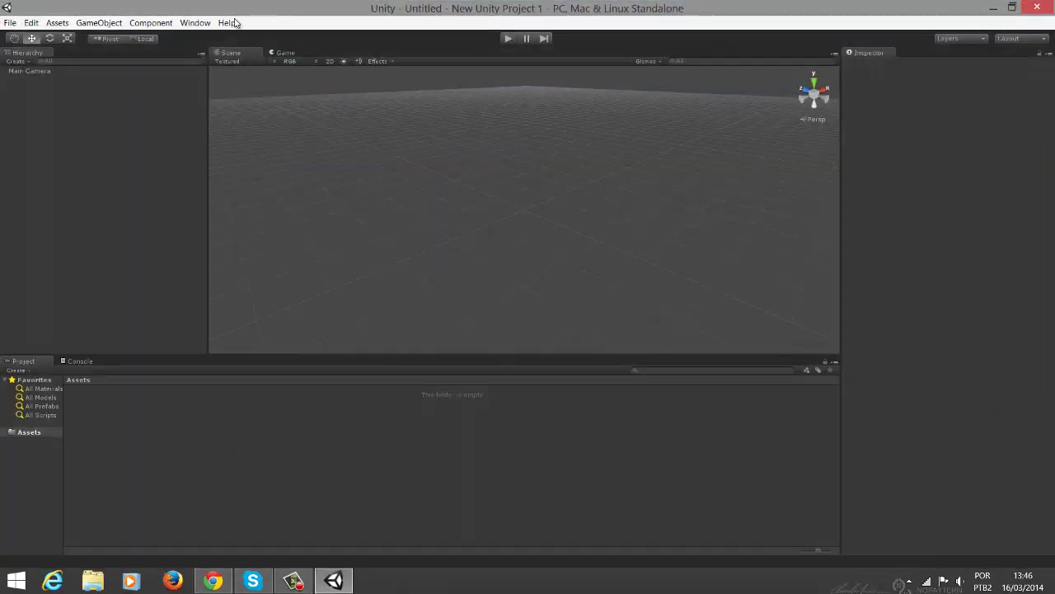
{"action": "left_click", "coordinate": [195, 22]}
{"action": "mouse_move", "coordinate": [269, 70]}
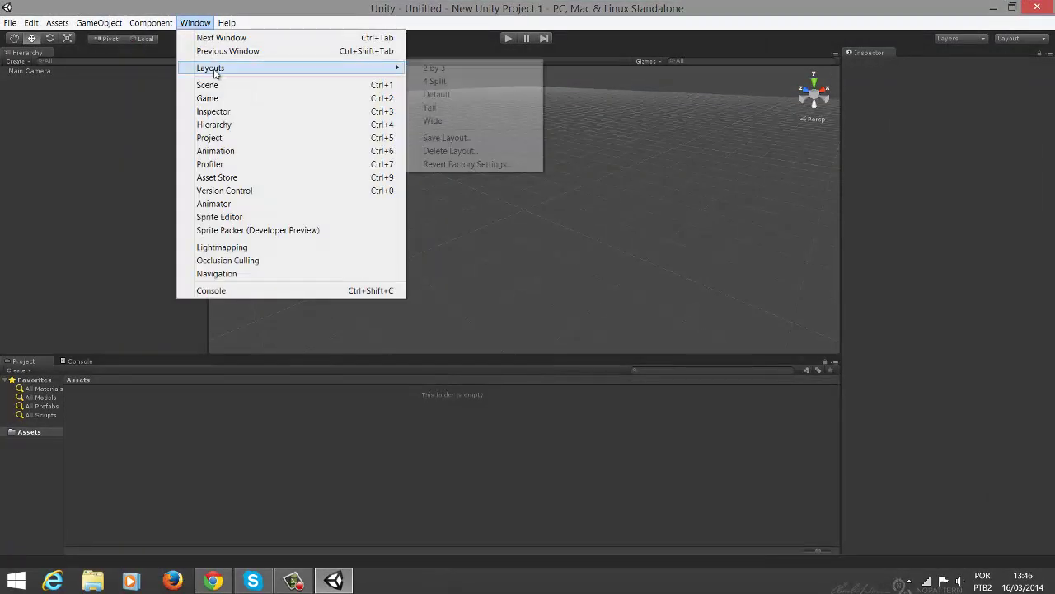
{"action": "left_click", "coordinate": [451, 121]}
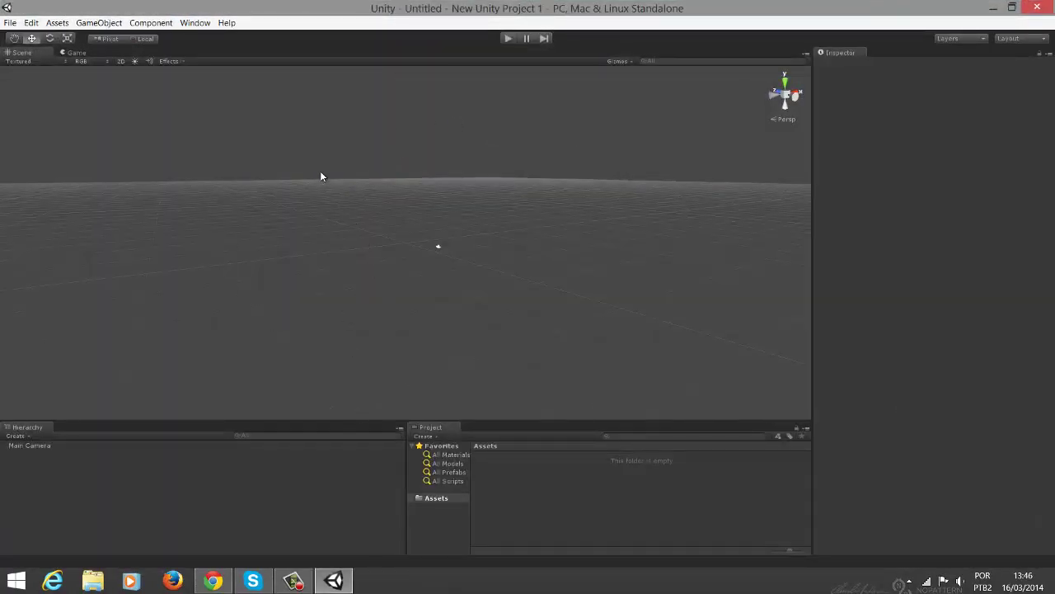
Switch the editor to the 2 by 3 window layout
{"action": "left_click", "coordinate": [195, 22]}
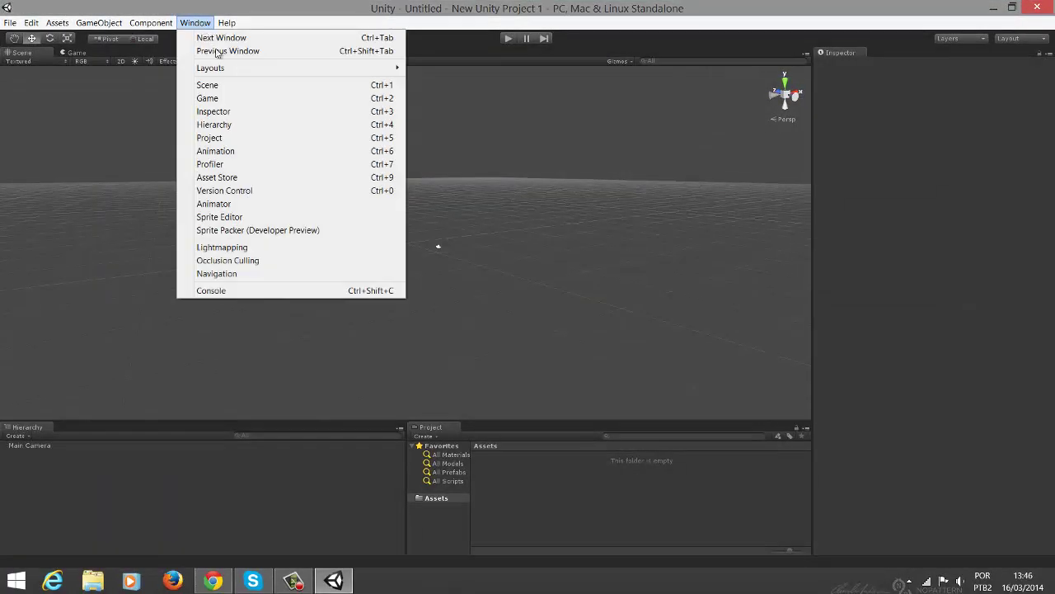
{"action": "mouse_move", "coordinate": [222, 68]}
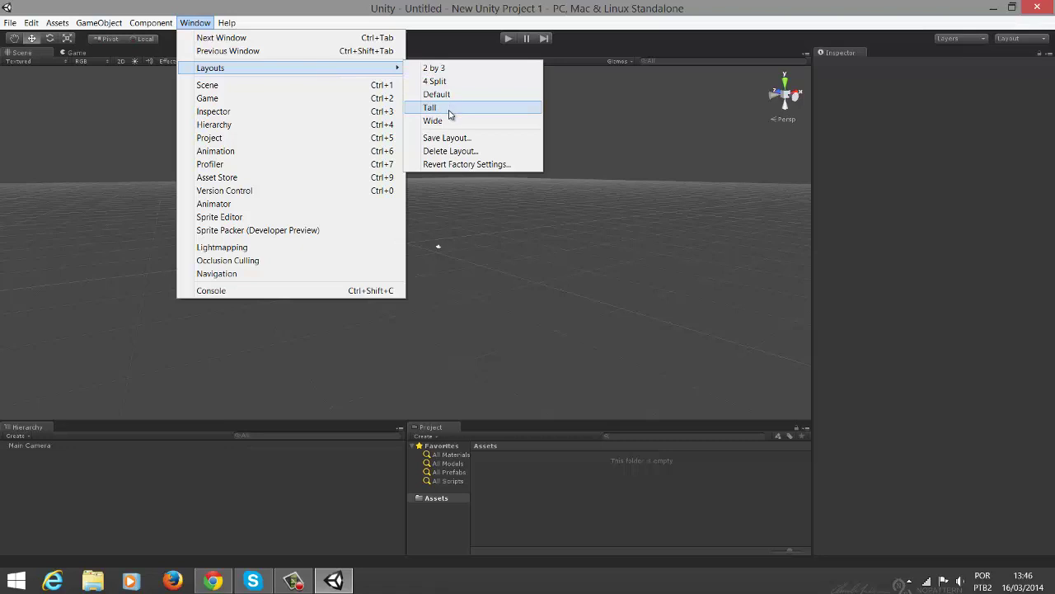
{"action": "left_click", "coordinate": [447, 69]}
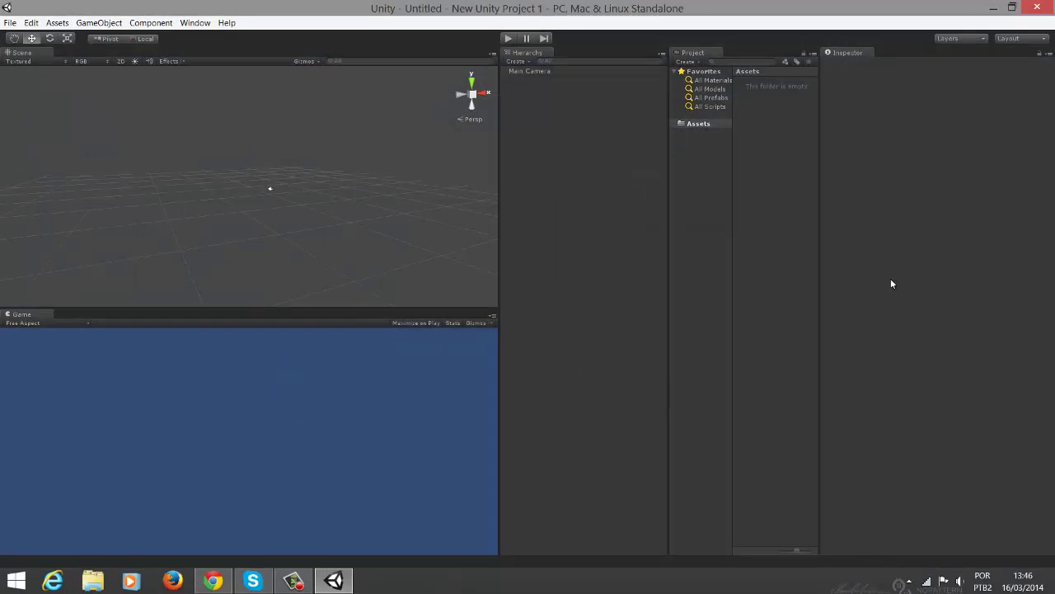
Reapply the 2 by 3 window layout and select the Main Camera in the scene
{"action": "left_click", "coordinate": [198, 22]}
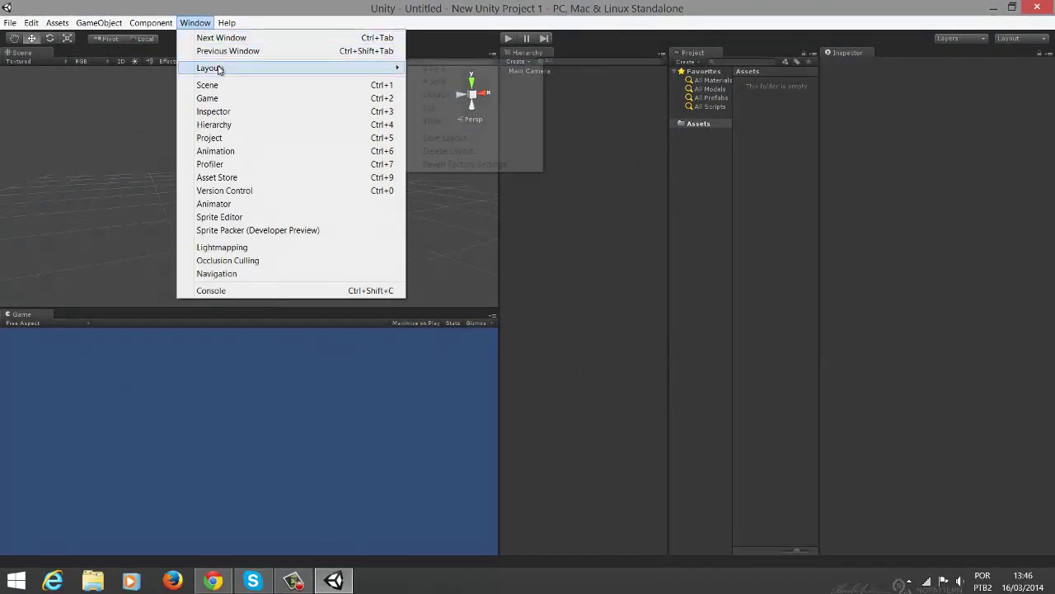
{"action": "left_click", "coordinate": [448, 69]}
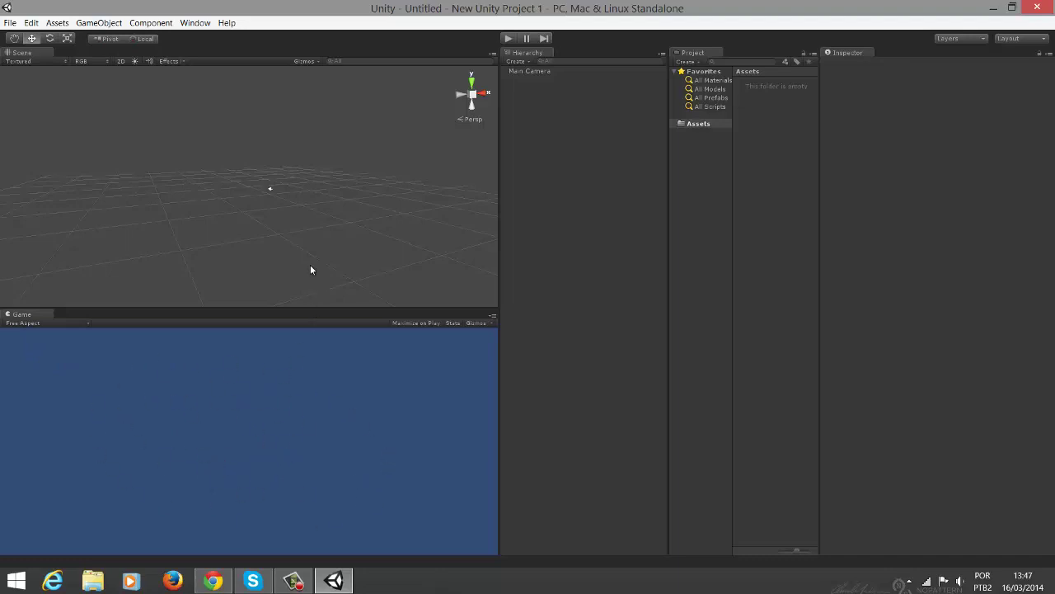
{"action": "scroll", "coordinate": [279, 186], "scroll_direction": "up", "scroll_amount": 10}
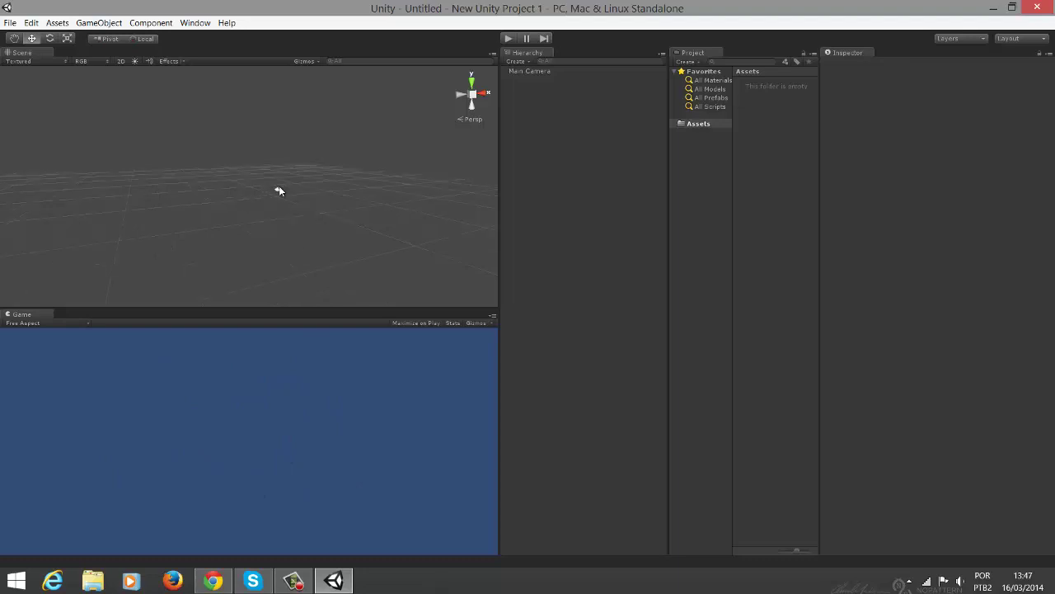
{"action": "middle_click_drag", "start_coordinate": [356, 195], "coordinate": [259, 185]}
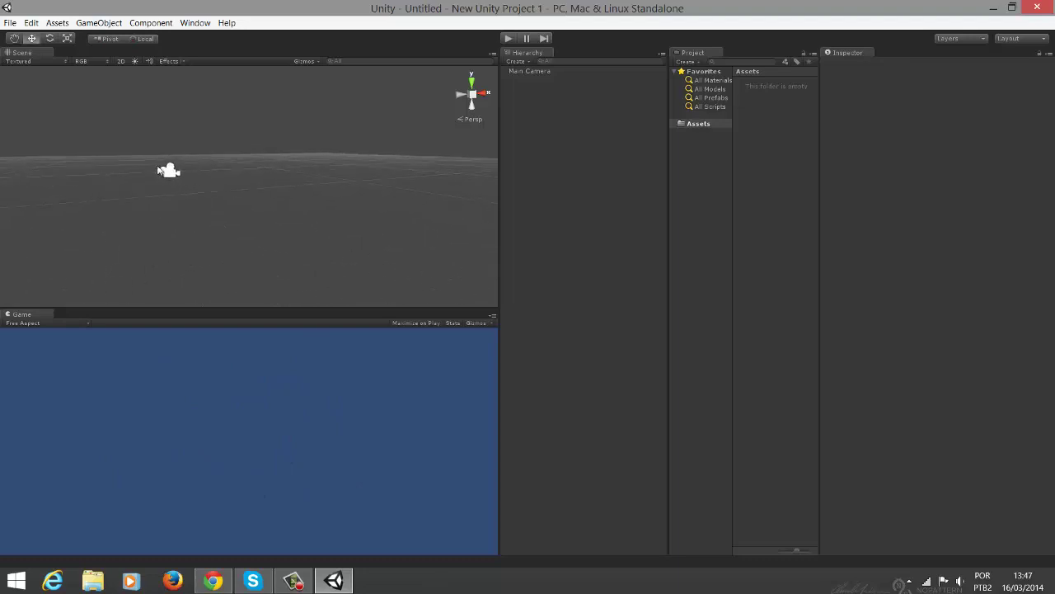
{"action": "left_click", "coordinate": [169, 172]}
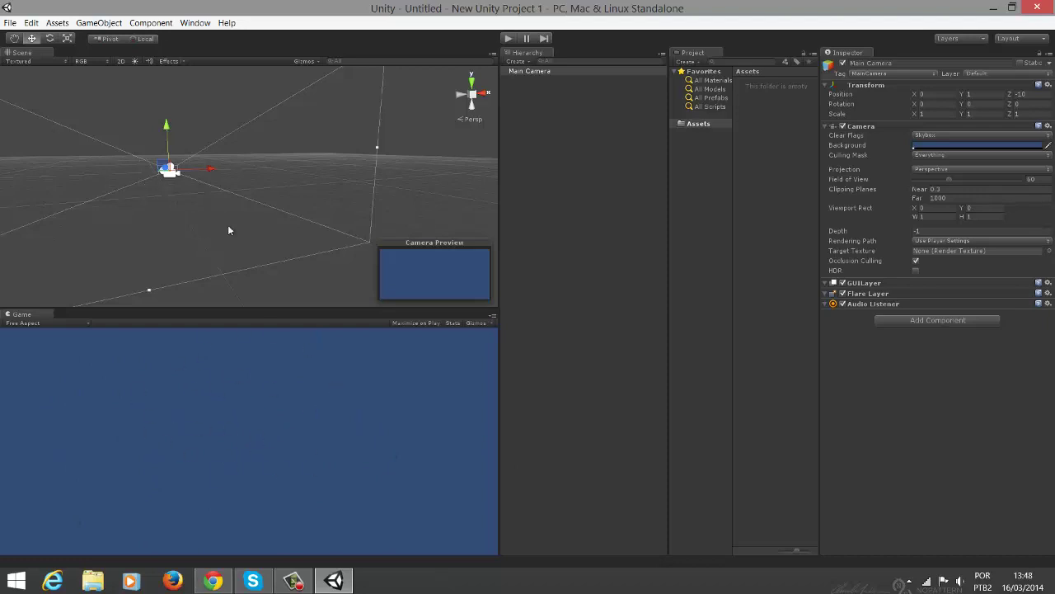
{"action": "left_click", "coordinate": [534, 70]}
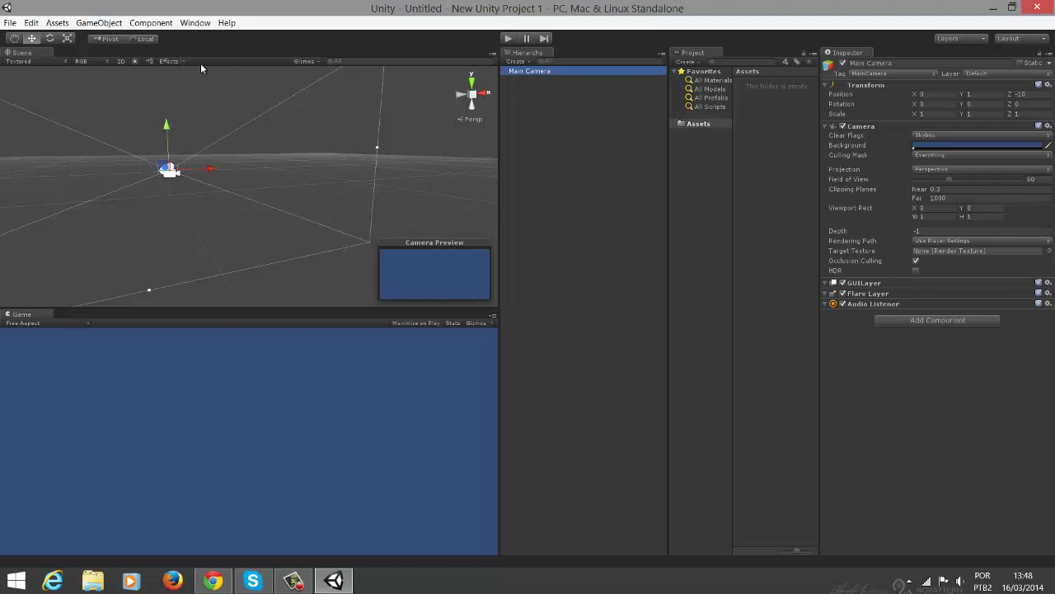
Create a cube and move it in front of the camera, to about X 0.17 and Z 2.06
{"action": "left_click", "coordinate": [96, 23]}
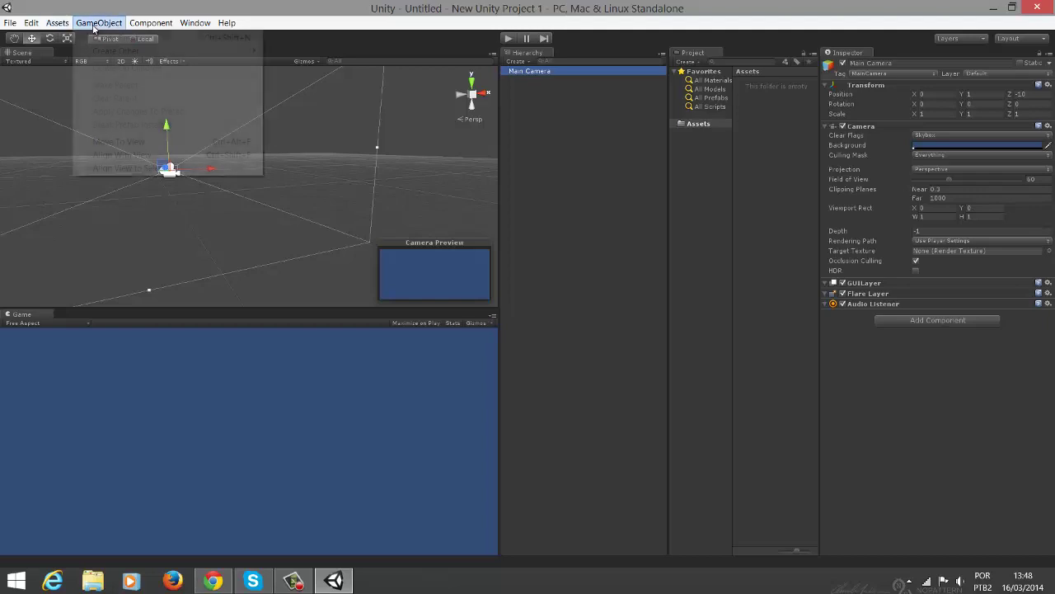
{"action": "mouse_move", "coordinate": [105, 52]}
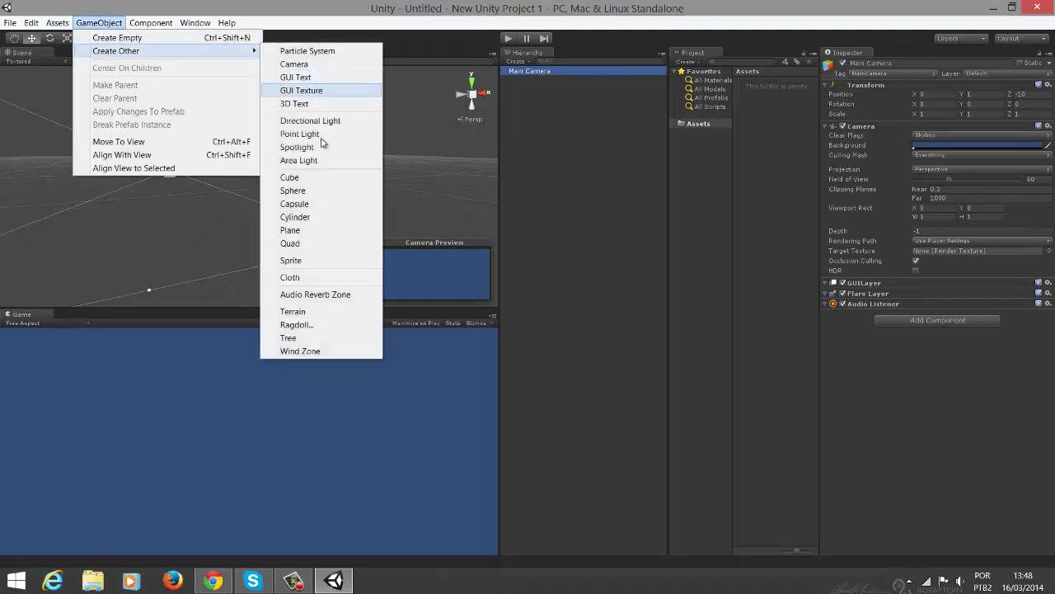
{"action": "left_click", "coordinate": [324, 180]}
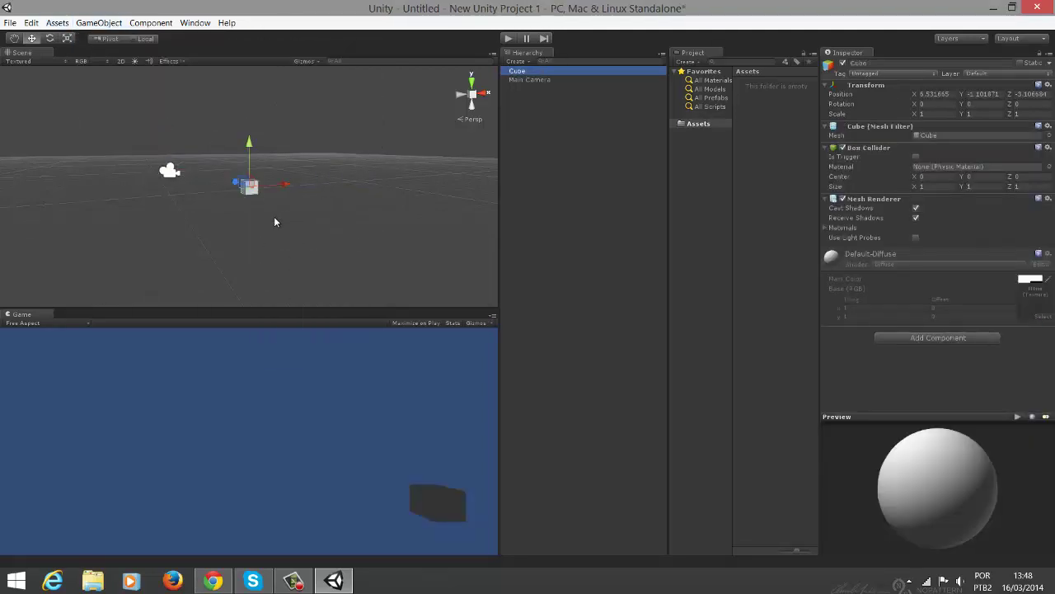
{"action": "left_click", "coordinate": [169, 171]}
{"action": "left_click_drag", "start_coordinate": [181, 146], "coordinate": [225, 170], "text": "alt"}
{"action": "left_click", "coordinate": [269, 153]}
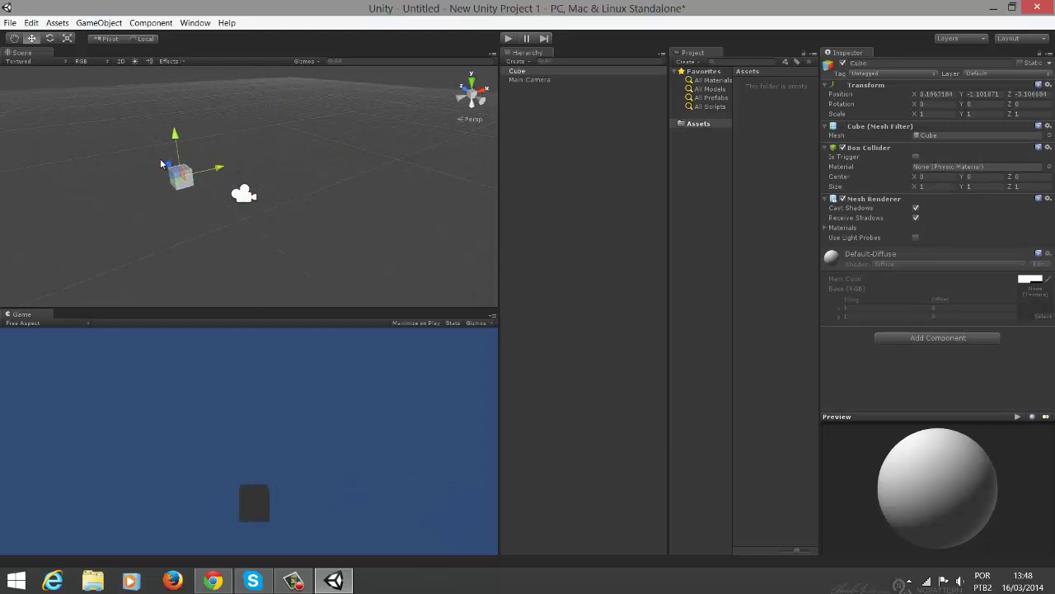
{"action": "left_click_drag", "start_coordinate": [162, 161], "coordinate": [137, 137]}
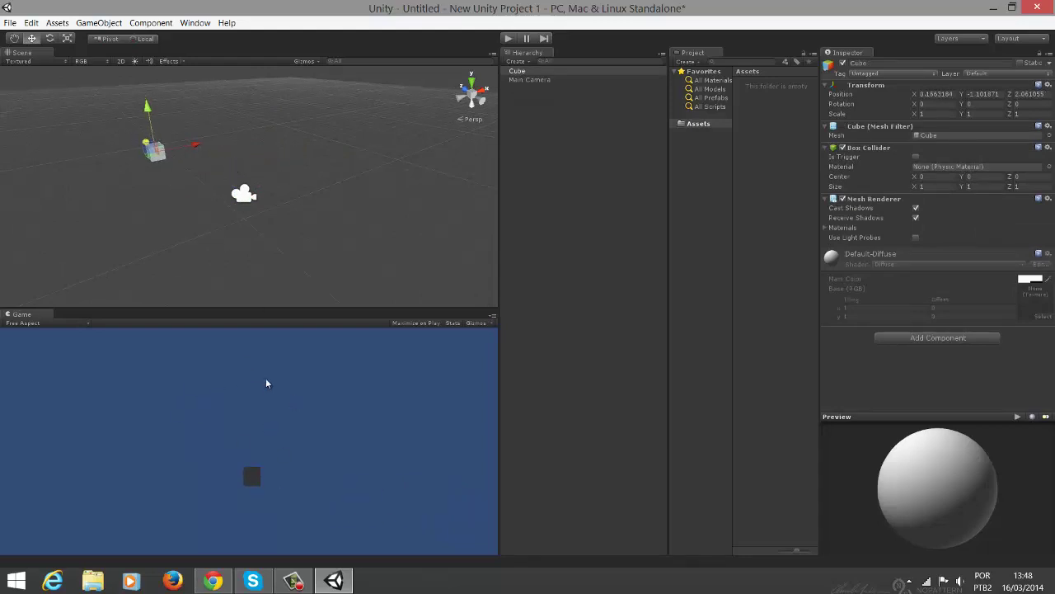
Shift the Main Camera along X to about -0.75 and move the cube to about X 0.70, Y -1.31
{"action": "left_click", "coordinate": [238, 195]}
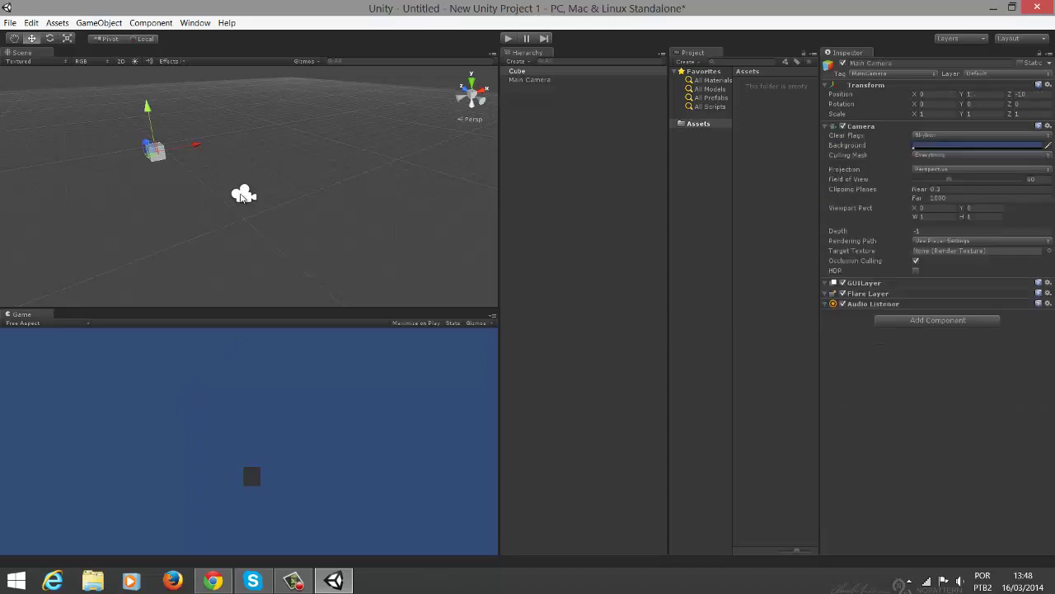
{"action": "left_click_drag", "start_coordinate": [262, 191], "coordinate": [284, 236]}
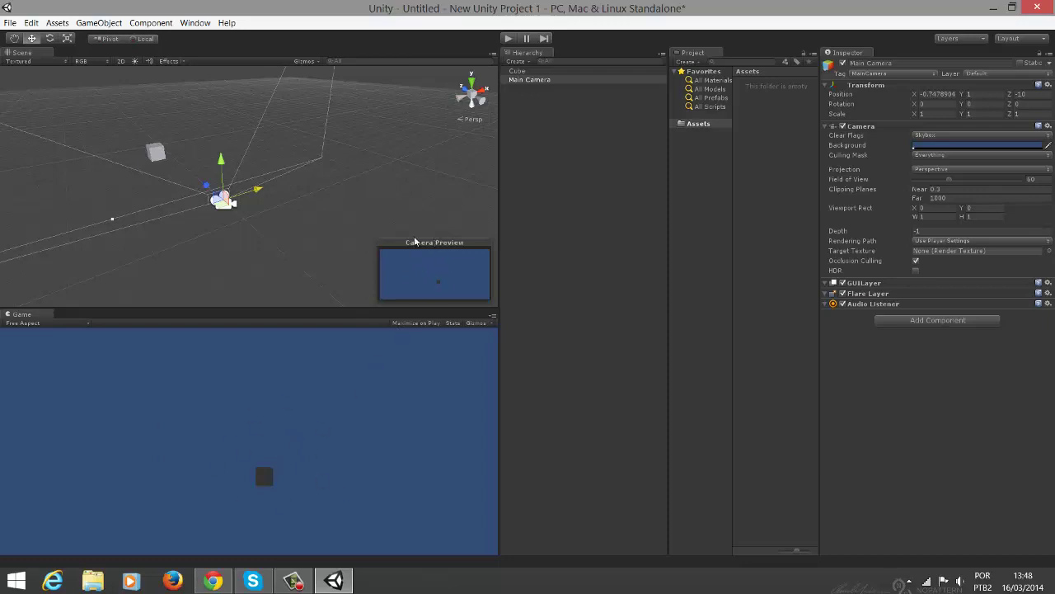
{"action": "left_click", "coordinate": [155, 157]}
{"action": "left_click_drag", "start_coordinate": [145, 108], "coordinate": [148, 111]}
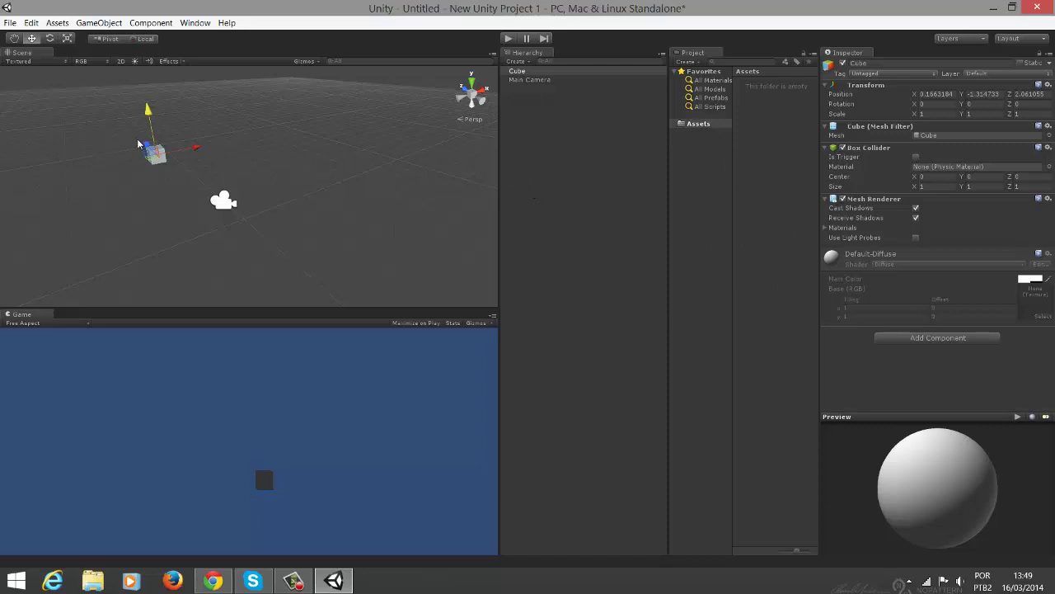
{"action": "left_click_drag", "start_coordinate": [197, 147], "coordinate": [168, 160]}
Create a C# script asset with the default name NewBehaviourScript and attach it to the Cube
{"action": "left_click", "coordinate": [99, 22]}
{"action": "mouse_move", "coordinate": [125, 56]}
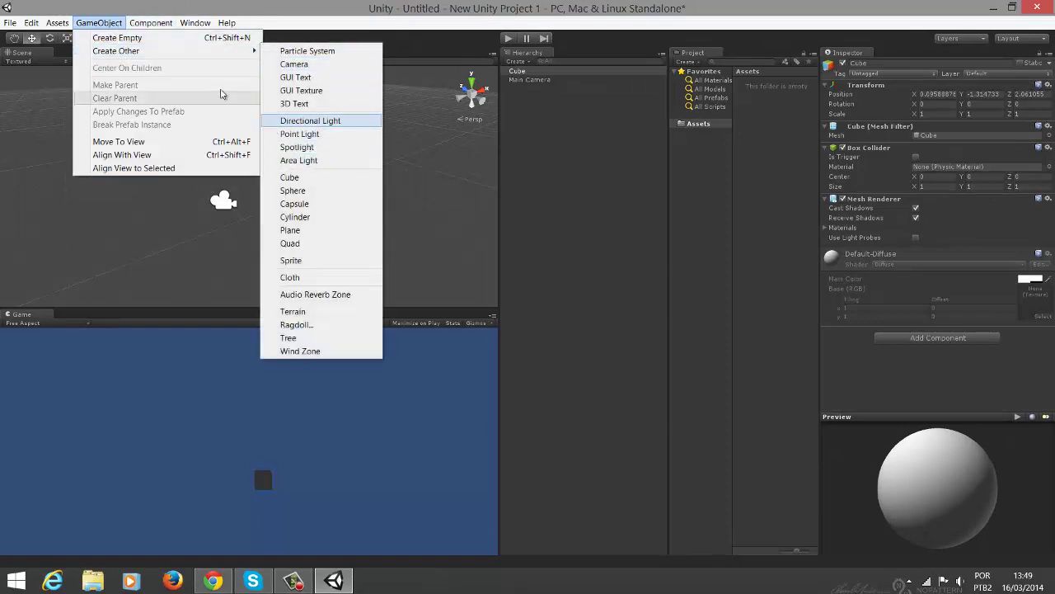
{"action": "mouse_move", "coordinate": [59, 23]}
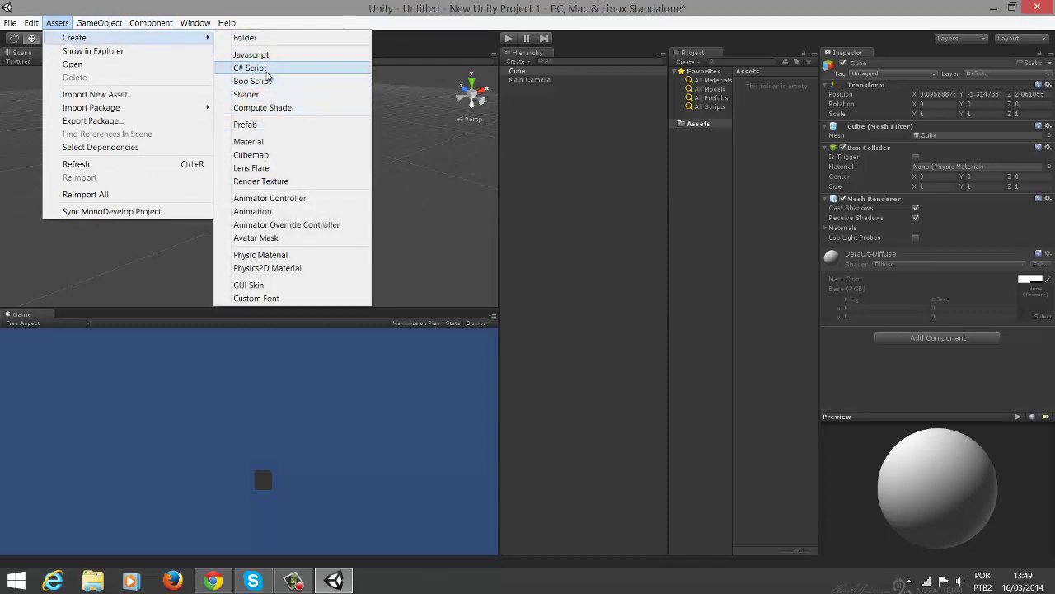
{"action": "left_click", "coordinate": [262, 69]}
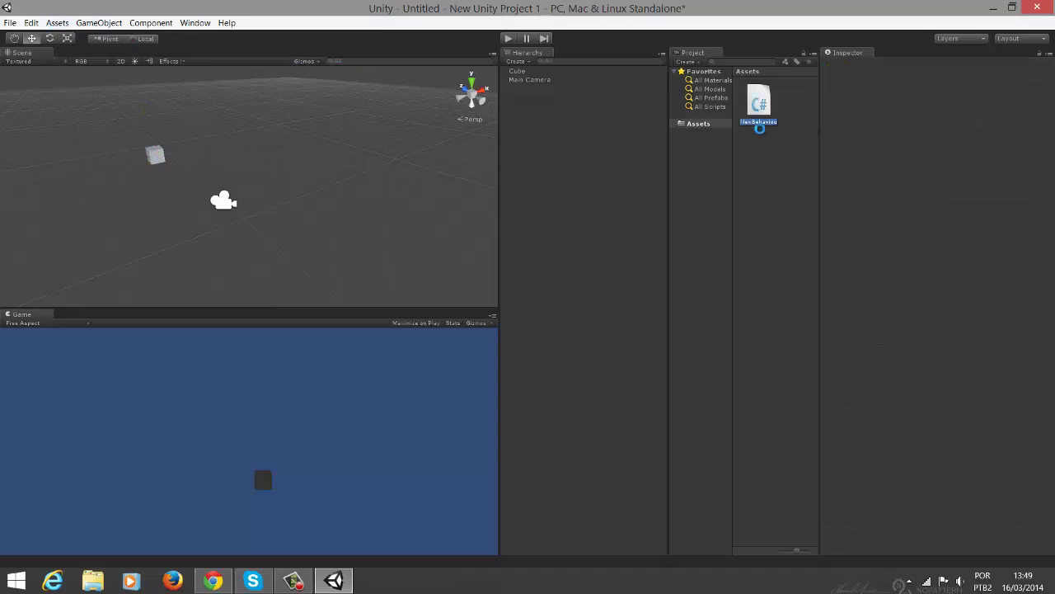
{"action": "left_click", "coordinate": [759, 122]}
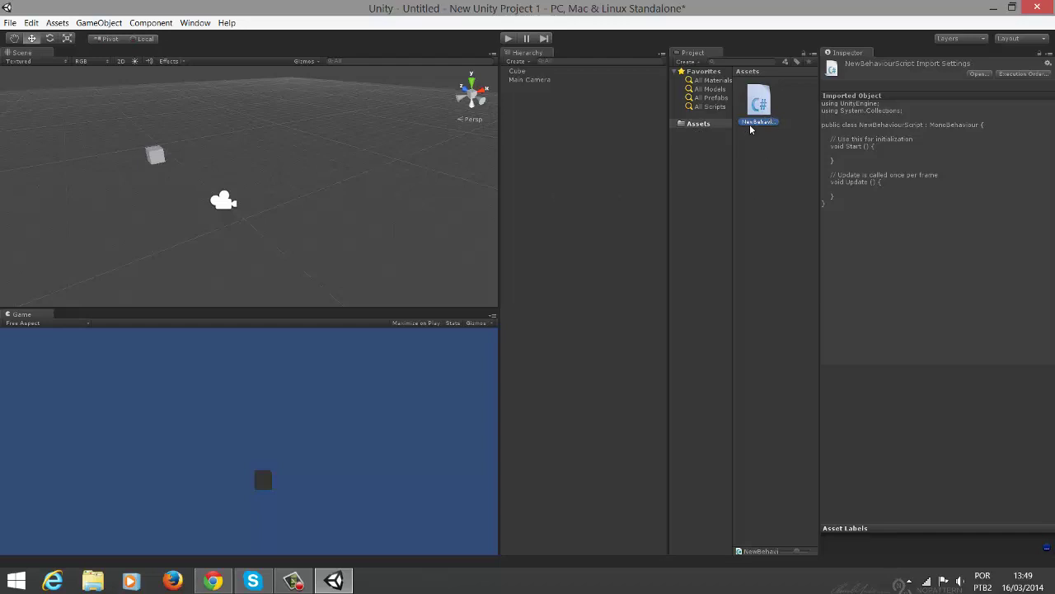
{"action": "left_click_drag", "start_coordinate": [762, 103], "coordinate": [520, 73]}
{"action": "left_click", "coordinate": [518, 72]}
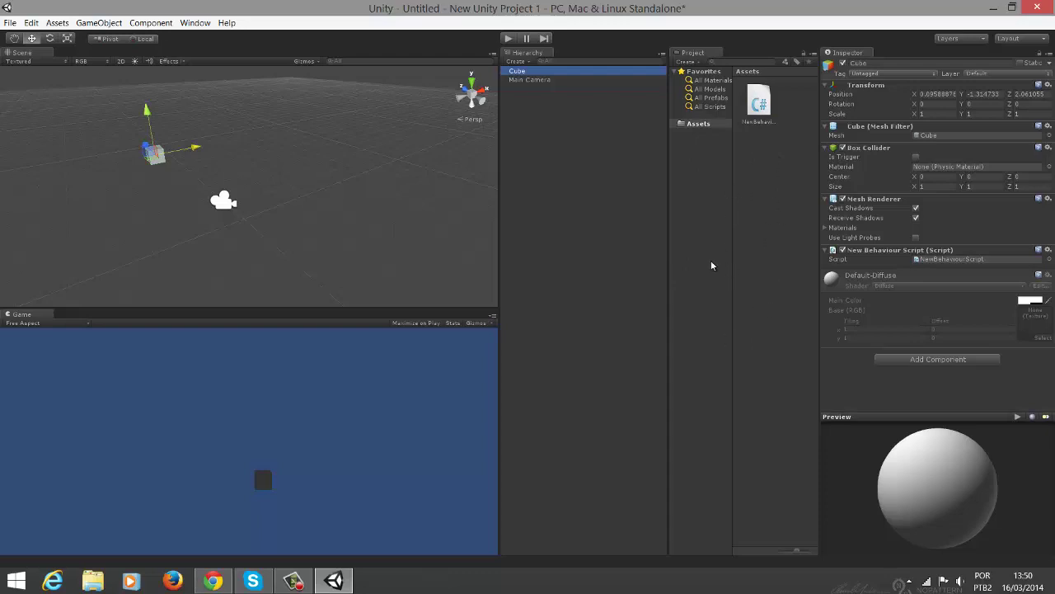
Lower the scripted Cube along Y and shift it along X to about -0.02
{"action": "left_click_drag", "start_coordinate": [191, 147], "coordinate": [182, 150]}
{"action": "left_click_drag", "start_coordinate": [135, 112], "coordinate": [138, 128]}
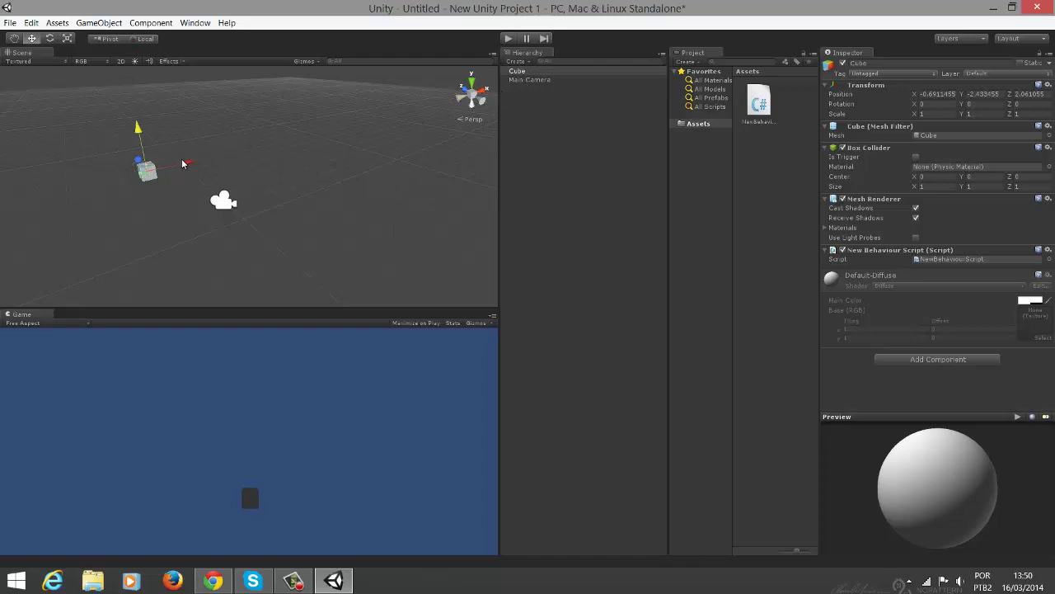
{"action": "mouse_move", "coordinate": [188, 166]}
{"action": "left_mouse_down"}
{"action": "mouse_move", "coordinate": [214, 162]}
{"action": "mouse_move", "coordinate": [182, 165]}
{"action": "mouse_move", "coordinate": [206, 166]}
{"action": "left_mouse_up"}
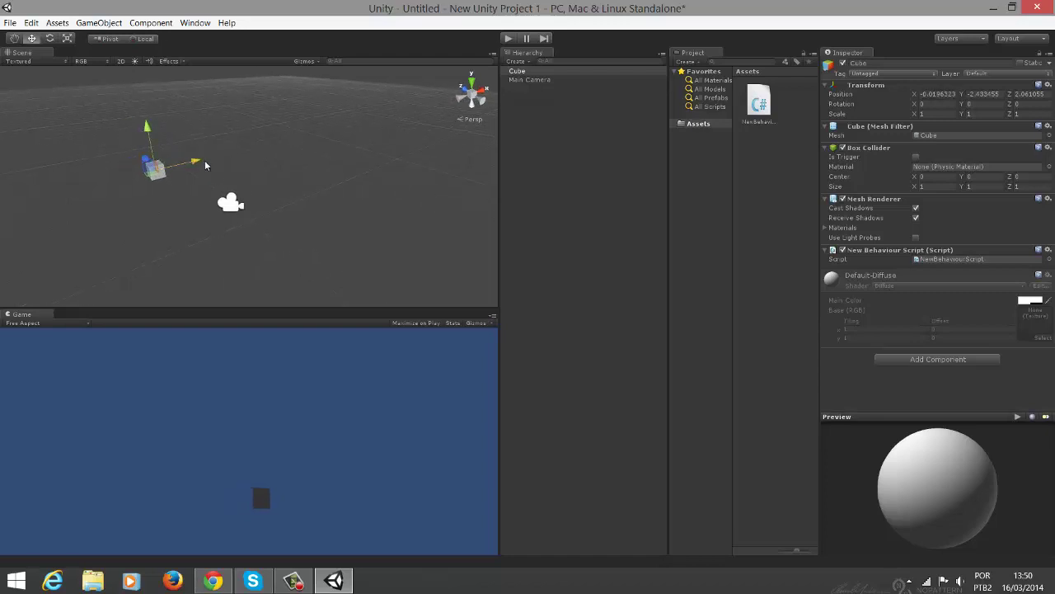
Create a sphere and move it up and back, to about Y -1.04 and Z 4.37
{"action": "left_click", "coordinate": [98, 22]}
{"action": "mouse_move", "coordinate": [237, 54]}
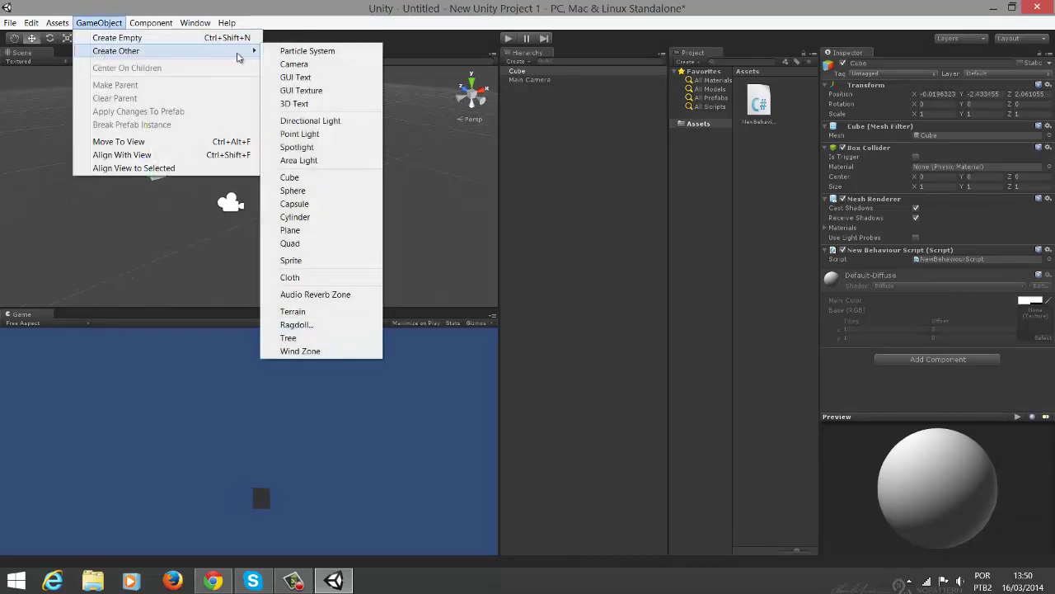
{"action": "left_click", "coordinate": [340, 191]}
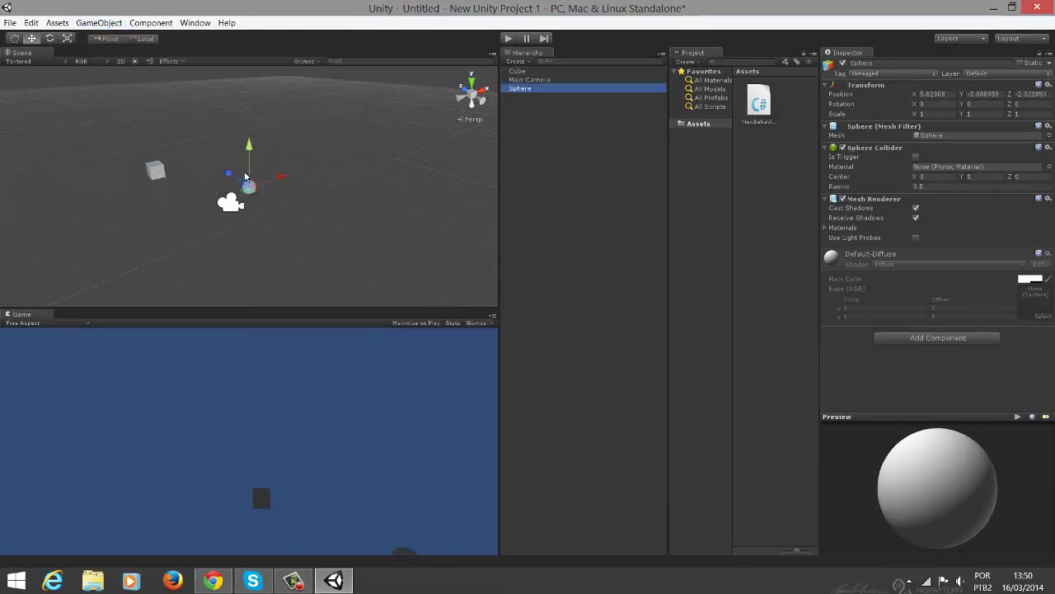
{"action": "left_click_drag", "start_coordinate": [229, 174], "coordinate": [205, 84]}
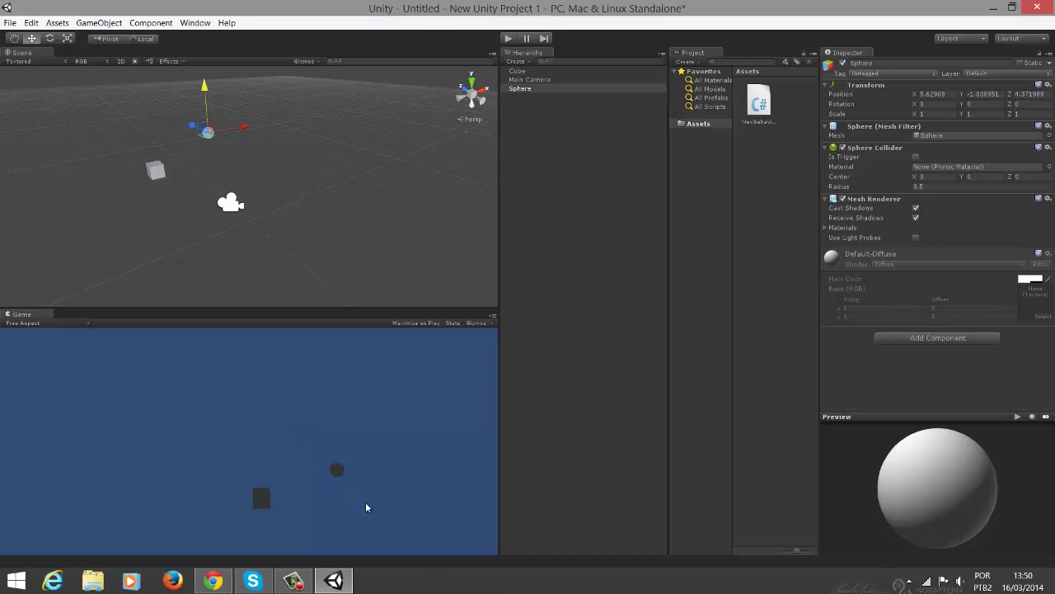
Create a cylinder and move it back along the Z axis, near the sphere and the cube
{"action": "left_click", "coordinate": [99, 22]}
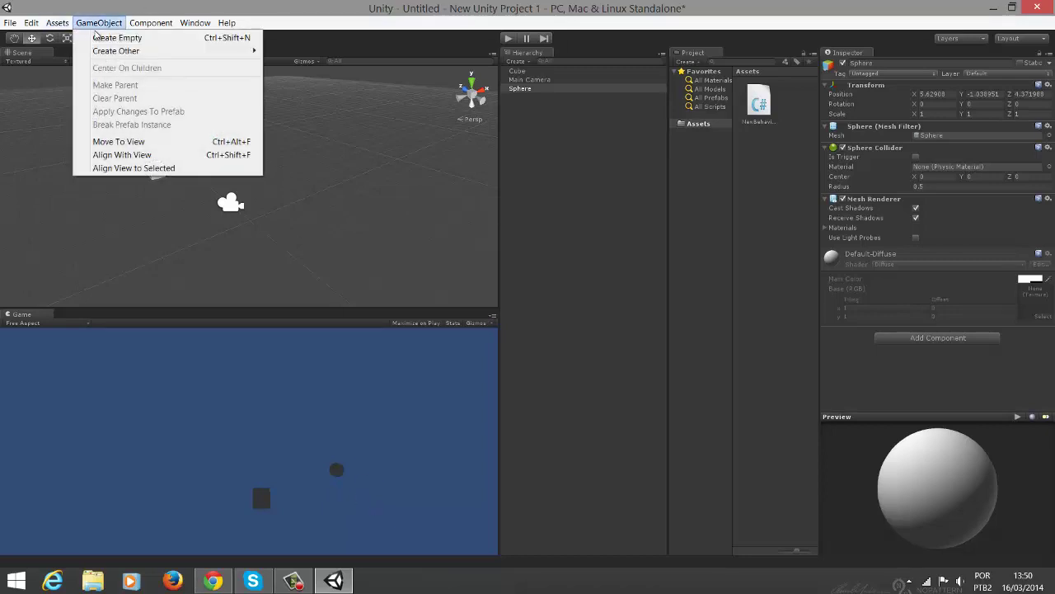
{"action": "mouse_move", "coordinate": [99, 23]}
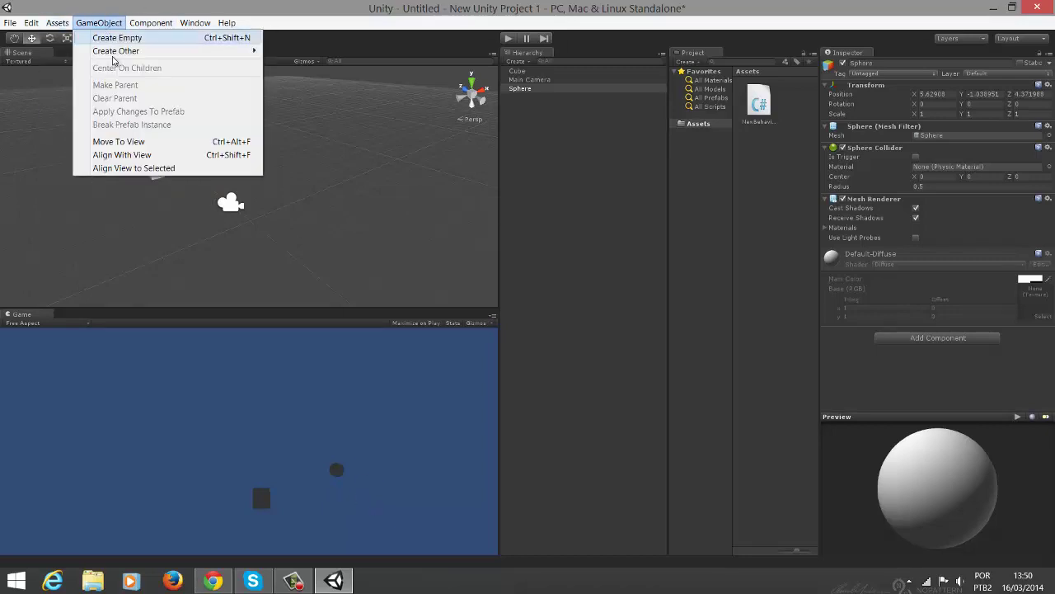
{"action": "mouse_move", "coordinate": [130, 51]}
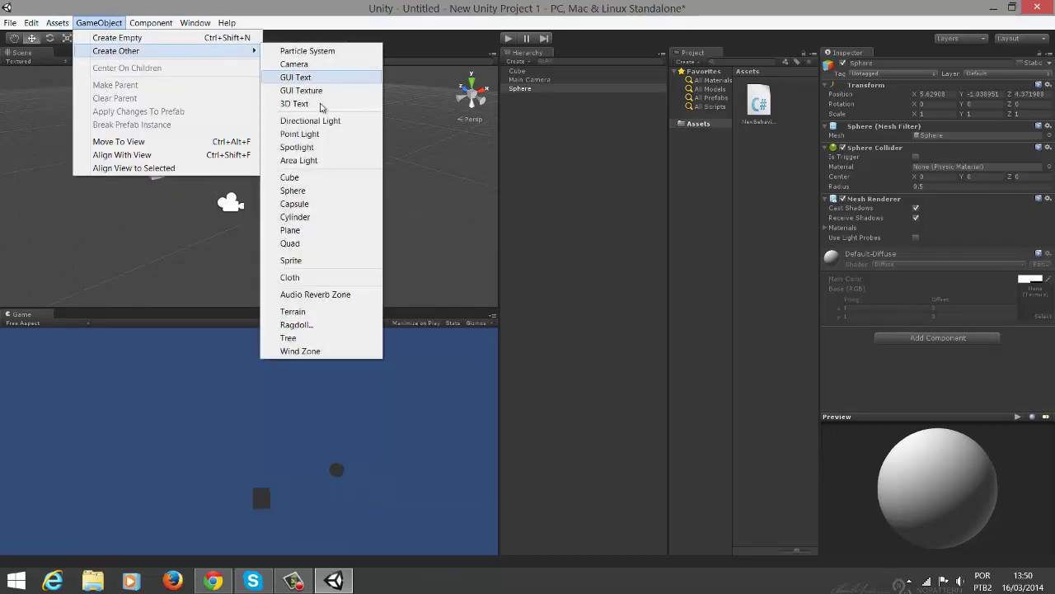
{"action": "left_click", "coordinate": [322, 217]}
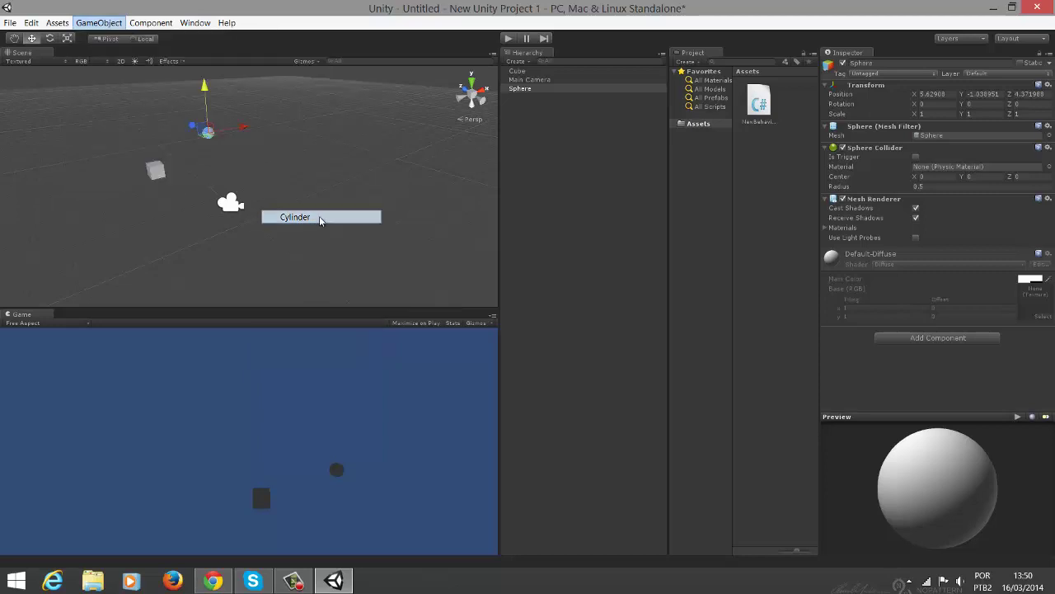
{"action": "left_click_drag", "start_coordinate": [228, 177], "coordinate": [198, 154]}
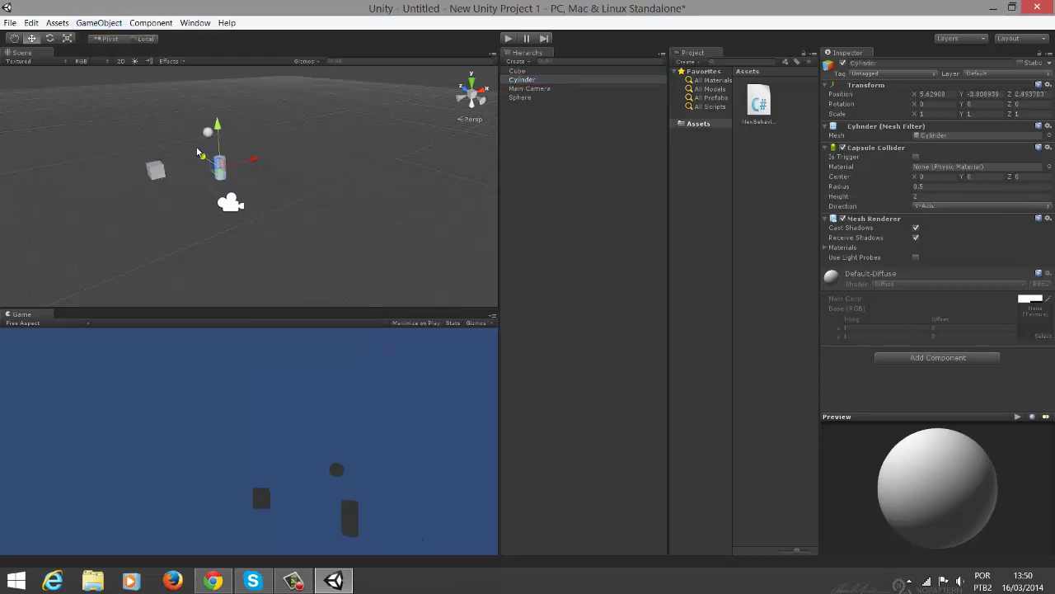
Make the Cylinder and the Sphere children of the Cube in the object hierarchy
{"action": "left_click", "coordinate": [516, 73]}
{"action": "left_click", "coordinate": [518, 82]}
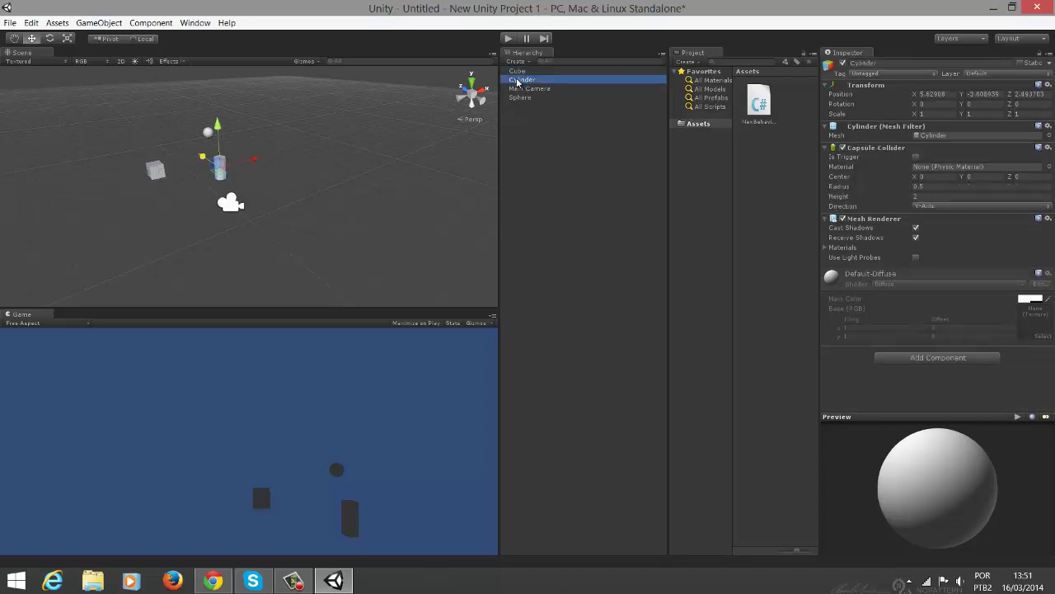
{"action": "left_click", "coordinate": [519, 73]}
{"action": "mouse_move", "coordinate": [519, 81]}
{"action": "left_mouse_down"}
{"action": "mouse_move", "coordinate": [532, 81]}
{"action": "mouse_move", "coordinate": [517, 72]}
{"action": "left_mouse_up"}
{"action": "left_click", "coordinate": [521, 90]}
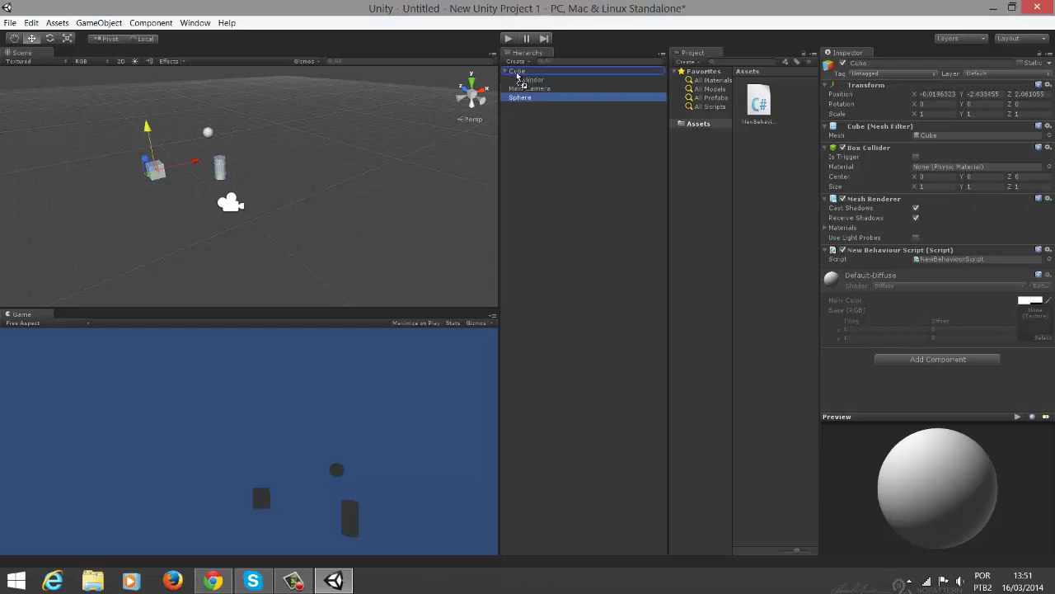
{"action": "left_click", "coordinate": [515, 128]}
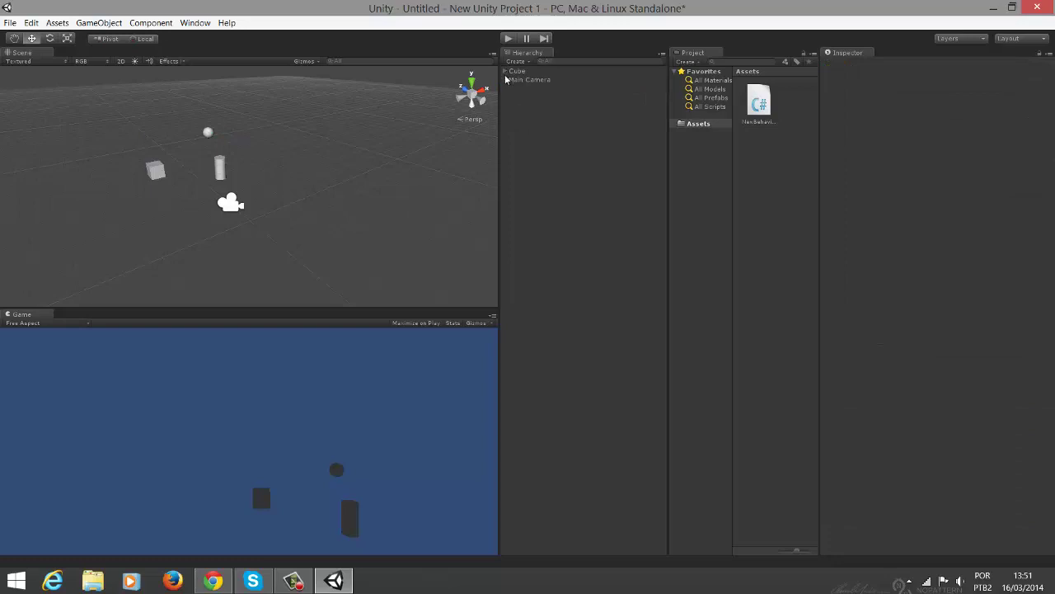
Move the parent Cube slightly along the X axis together with its child objects
{"action": "left_click", "coordinate": [506, 72]}
{"action": "left_click", "coordinate": [532, 87]}
{"action": "left_click", "coordinate": [516, 71]}
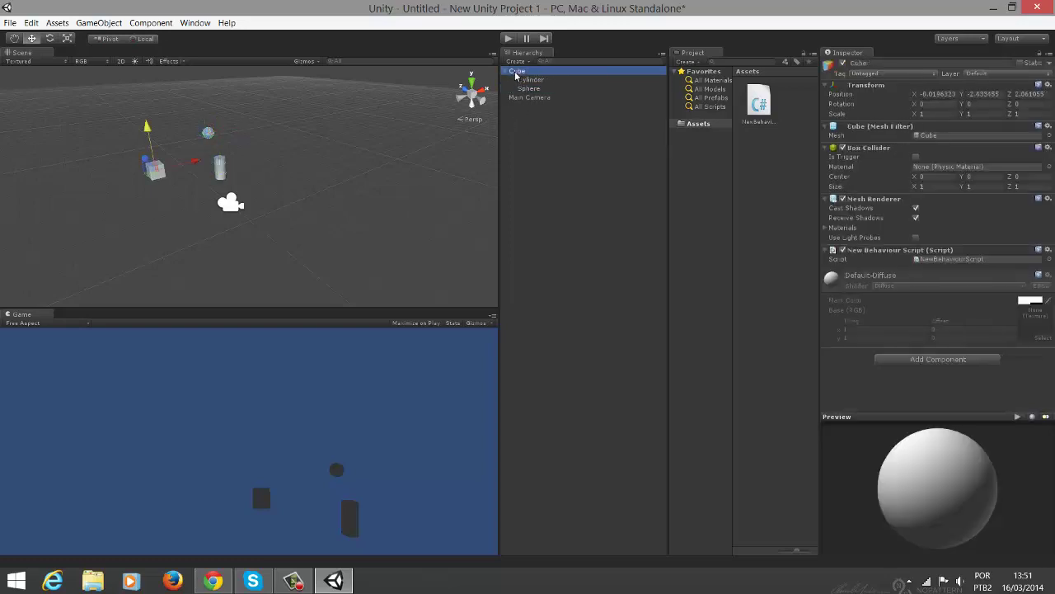
{"action": "left_click", "coordinate": [507, 72]}
{"action": "left_click_drag", "start_coordinate": [186, 161], "coordinate": [224, 173]}
Shift the child Cylinder slightly along the X axis on its own and select the Main Camera
{"action": "left_click", "coordinate": [505, 72]}
{"action": "left_click", "coordinate": [531, 79]}
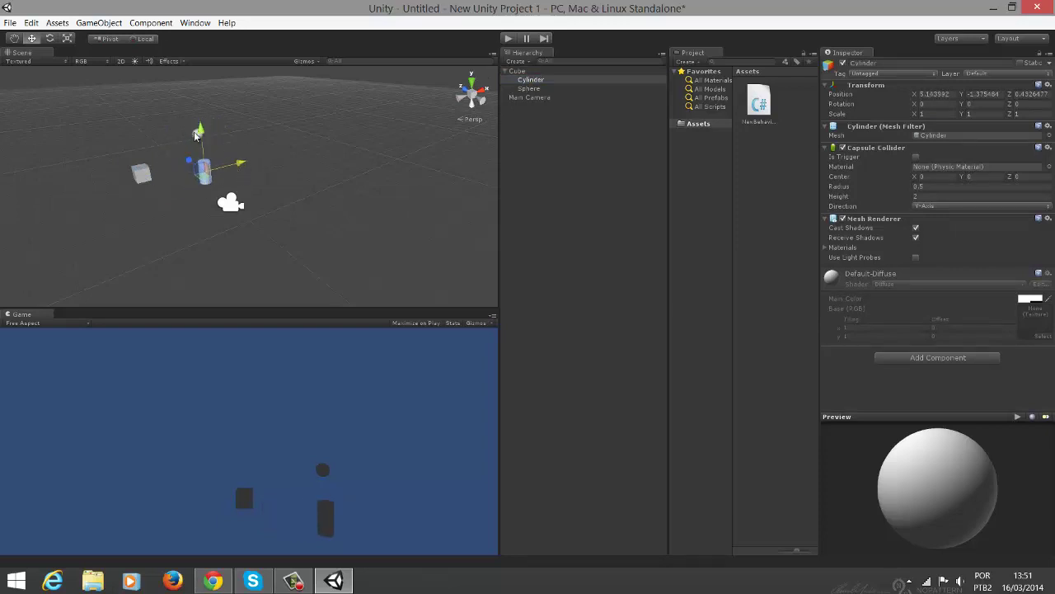
{"action": "left_click", "coordinate": [534, 96]}
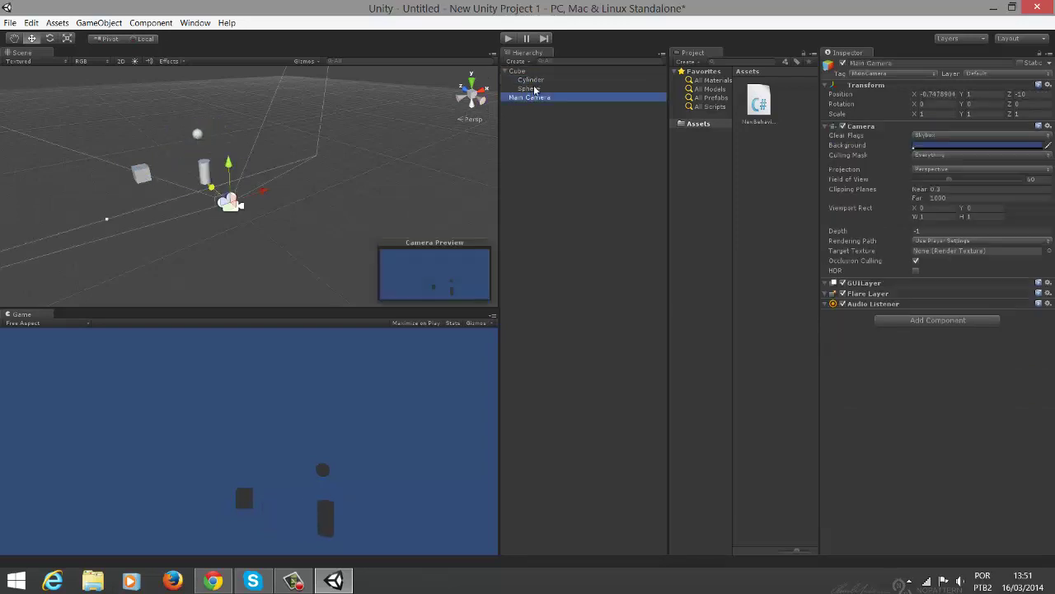
Move the child Sphere along its axes to about X 2.47, Y -0.76, Z 3.75, closer to the Cube
{"action": "left_click", "coordinate": [535, 88]}
{"action": "left_click_drag", "start_coordinate": [232, 131], "coordinate": [213, 134]}
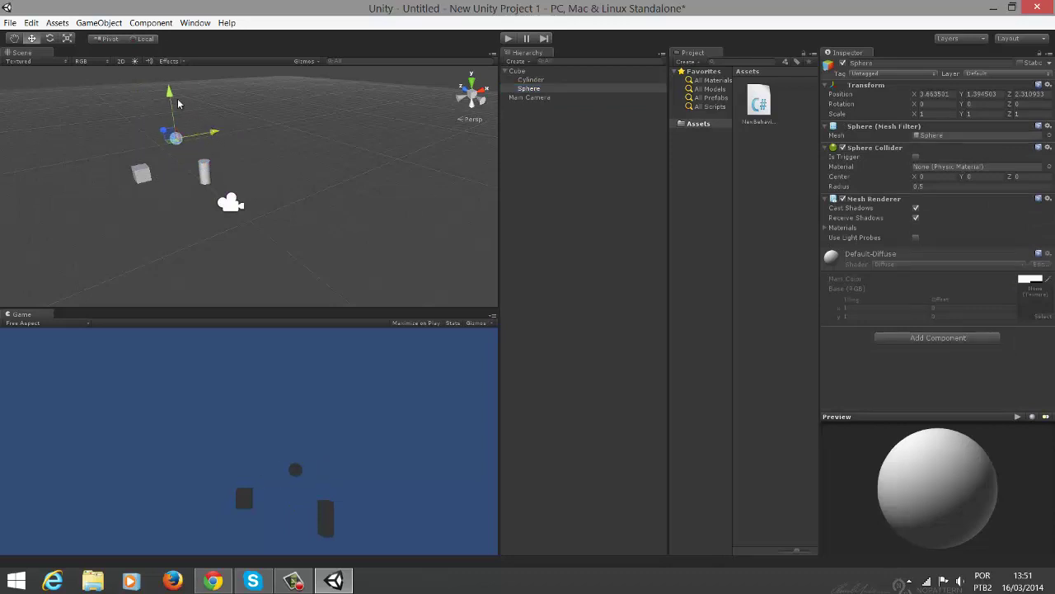
{"action": "left_click_drag", "start_coordinate": [177, 103], "coordinate": [176, 124]}
{"action": "left_click_drag", "start_coordinate": [221, 159], "coordinate": [156, 143]}
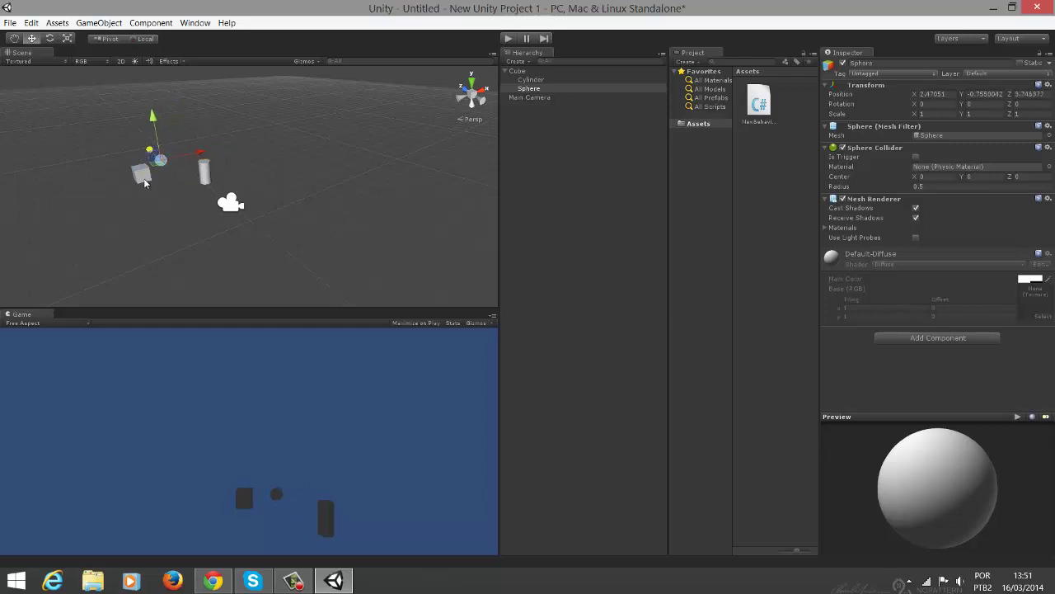
Collapse and re-expand the Cube's children in the hierarchy, and nudge the child Cylinder to about X 5.33
{"action": "left_click", "coordinate": [143, 175]}
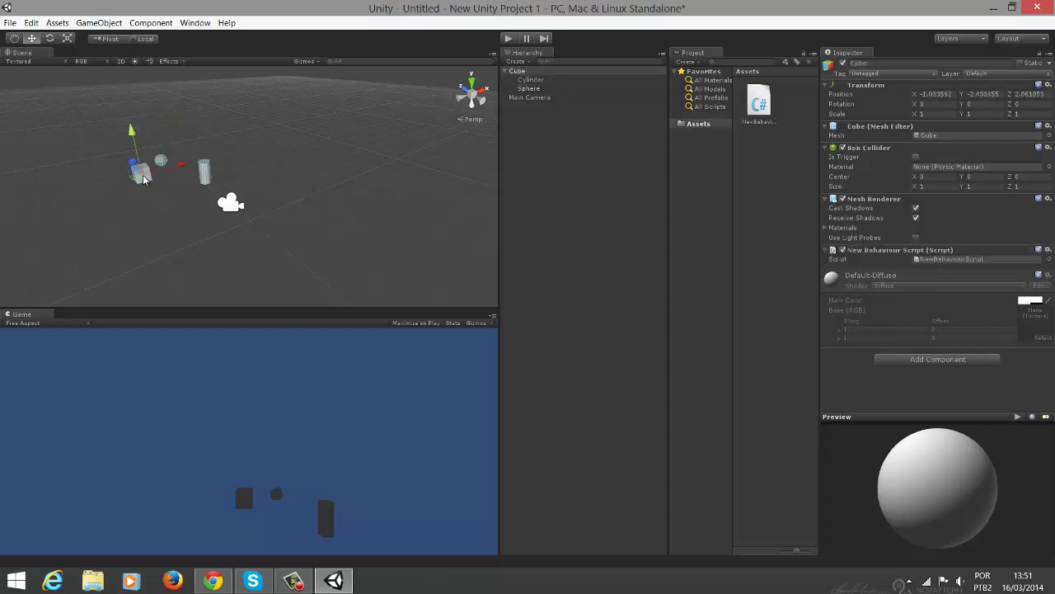
{"action": "left_click", "coordinate": [506, 73]}
{"action": "left_click", "coordinate": [506, 72]}
{"action": "left_click", "coordinate": [530, 80]}
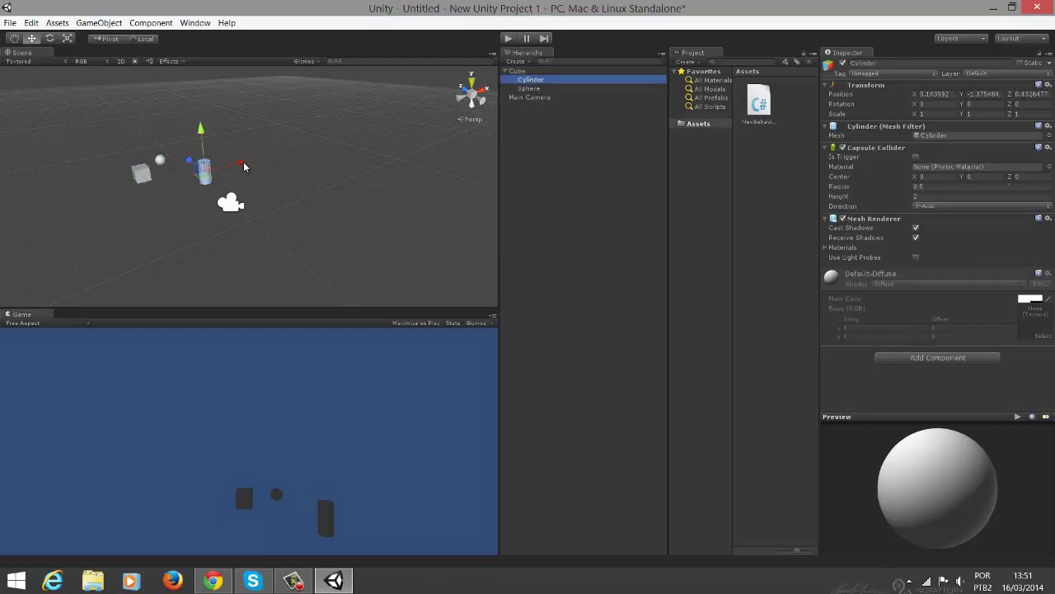
{"action": "left_click_drag", "start_coordinate": [244, 167], "coordinate": [234, 169]}
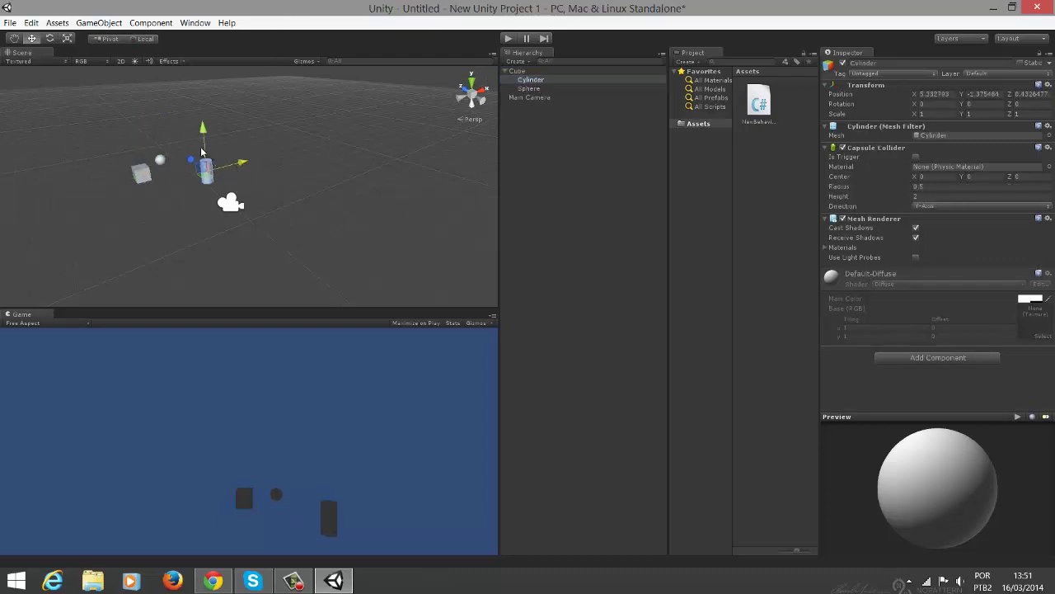
Try out the Hand, Move, Rotate and Scale tools with the Cylinder selected, and pan and zoom towards the objects
{"action": "mouse_move", "coordinate": [166, 144]}
{"action": "left_mouse_down", "text": "alt"}
{"action": "mouse_move", "coordinate": [194, 144]}
{"action": "mouse_move", "coordinate": [179, 133]}
{"action": "left_mouse_up", "text": "alt"}
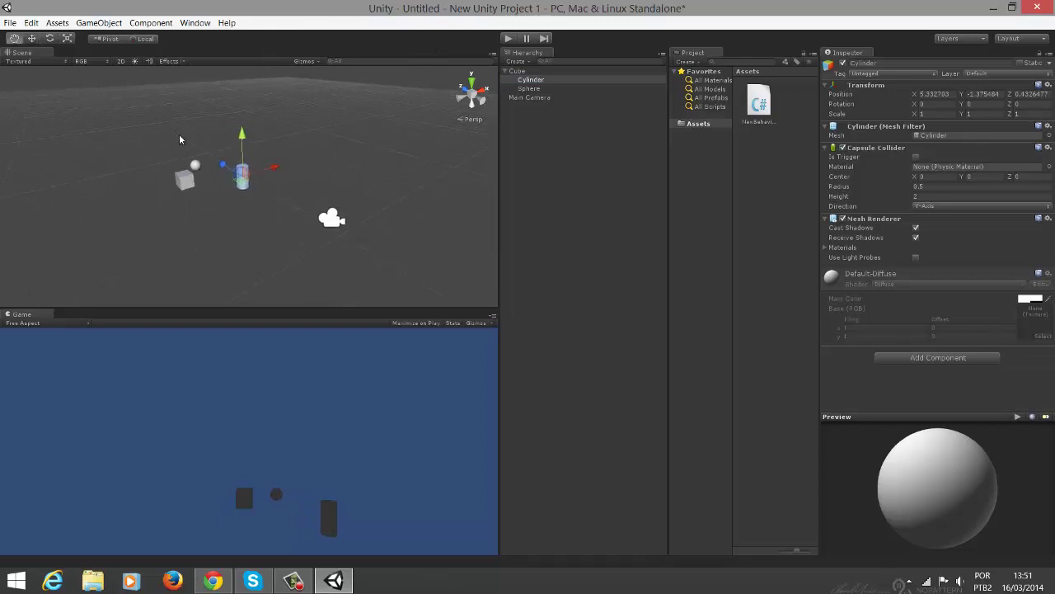
{"action": "left_click", "coordinate": [14, 41]}
{"action": "left_click", "coordinate": [32, 40]}
{"action": "left_click", "coordinate": [50, 40]}
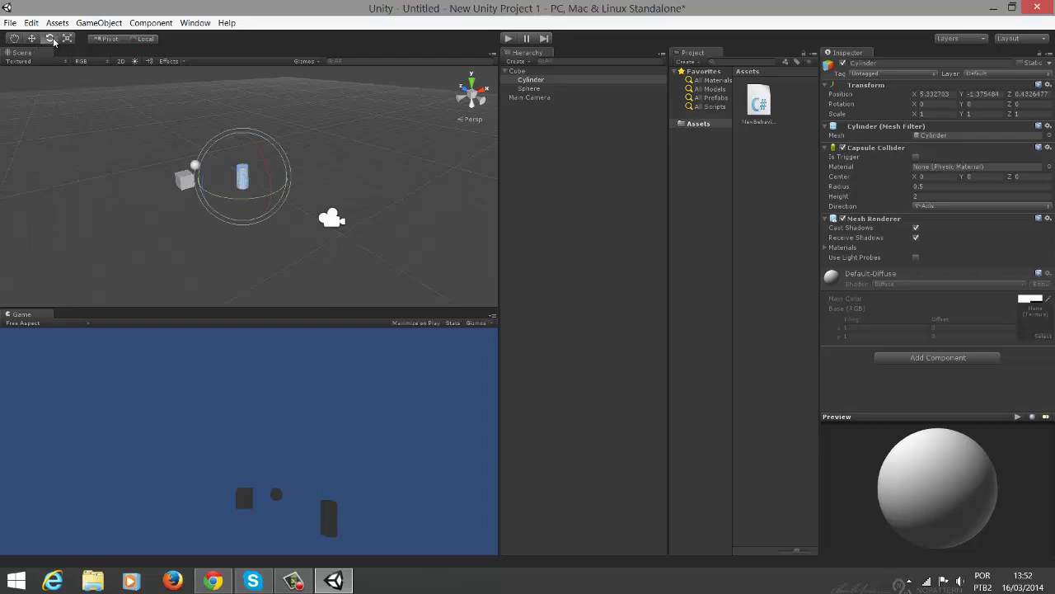
{"action": "left_click", "coordinate": [69, 39]}
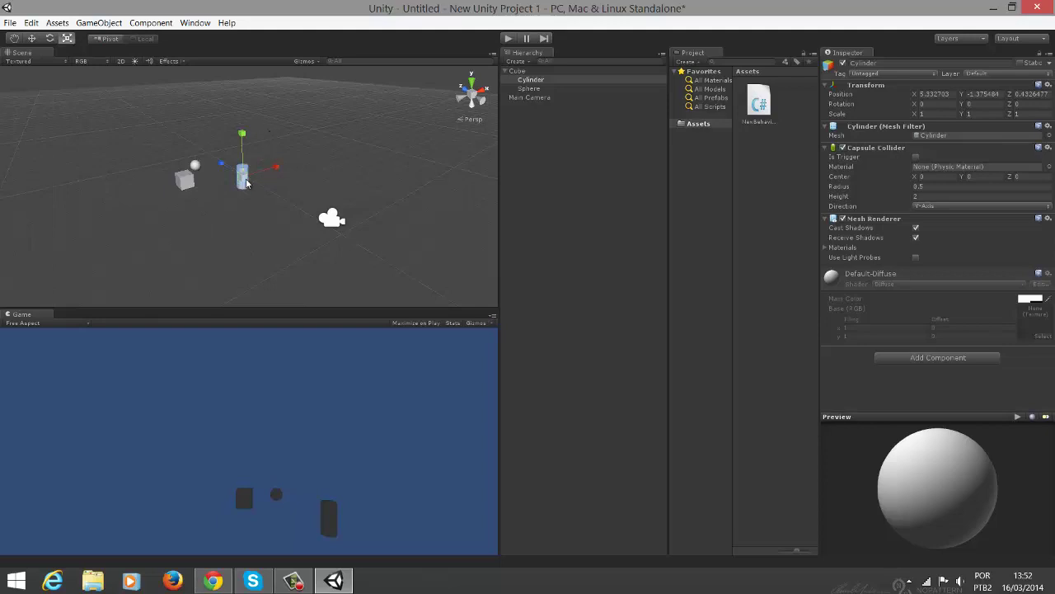
{"action": "left_click", "coordinate": [15, 39]}
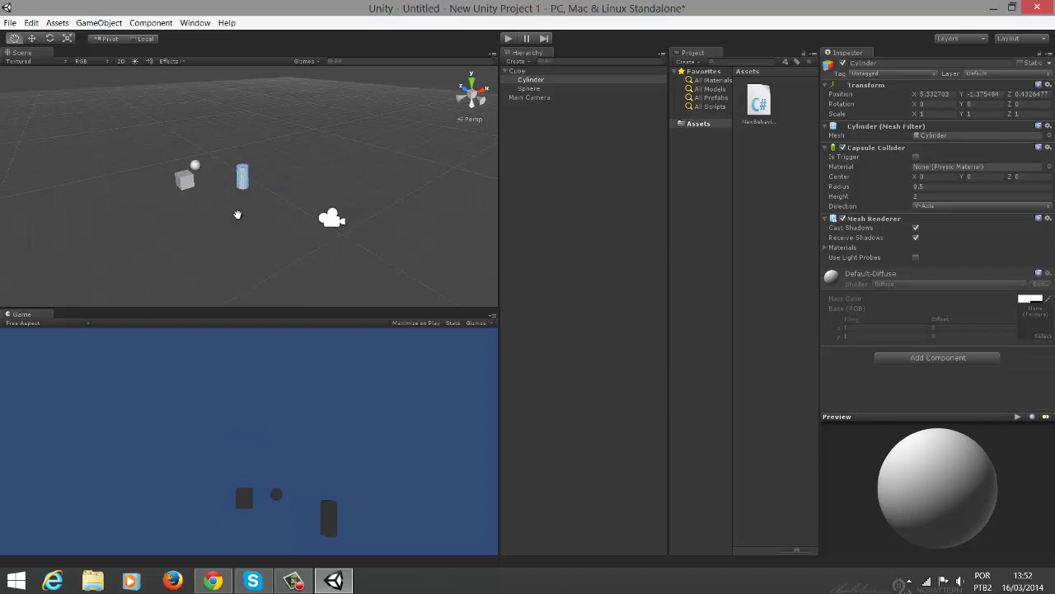
{"action": "mouse_move", "coordinate": [253, 191]}
{"action": "left_mouse_down"}
{"action": "mouse_move", "coordinate": [181, 197]}
{"action": "mouse_move", "coordinate": [259, 233]}
{"action": "mouse_move", "coordinate": [275, 139]}
{"action": "mouse_move", "coordinate": [159, 149]}
{"action": "mouse_move", "coordinate": [236, 302]}
{"action": "mouse_move", "coordinate": [172, 168]}
{"action": "mouse_move", "coordinate": [182, 156]}
{"action": "mouse_move", "coordinate": [163, 183]}
{"action": "mouse_move", "coordinate": [175, 165]}
{"action": "mouse_move", "coordinate": [229, 186]}
{"action": "mouse_move", "coordinate": [221, 188]}
{"action": "mouse_move", "coordinate": [266, 178]}
{"action": "left_mouse_up"}
{"action": "scroll", "coordinate": [218, 186], "scroll_direction": "up", "scroll_amount": 7}
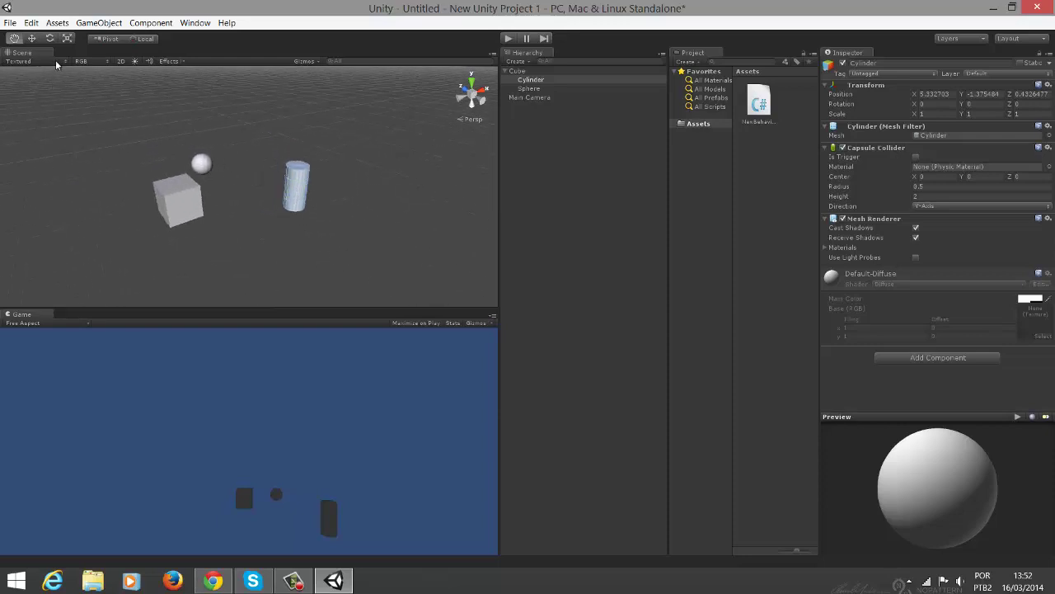
Move the Cylinder up along the Y axis and shift it to about X 4.96, Y -0.69, Z -0.17
{"action": "left_click", "coordinate": [32, 39]}
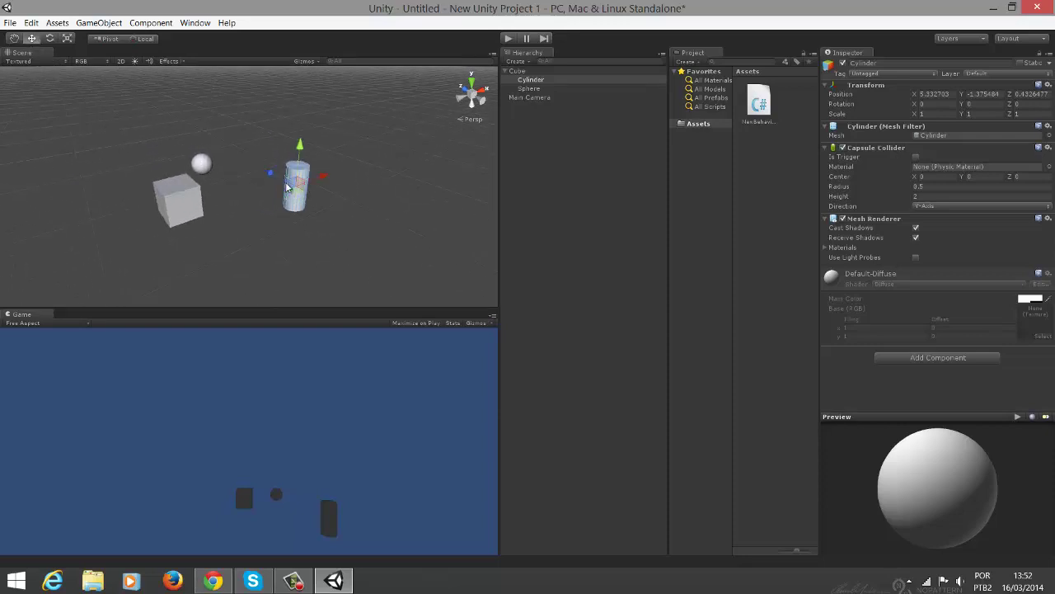
{"action": "scroll", "coordinate": [294, 183], "scroll_direction": "up", "scroll_amount": 1}
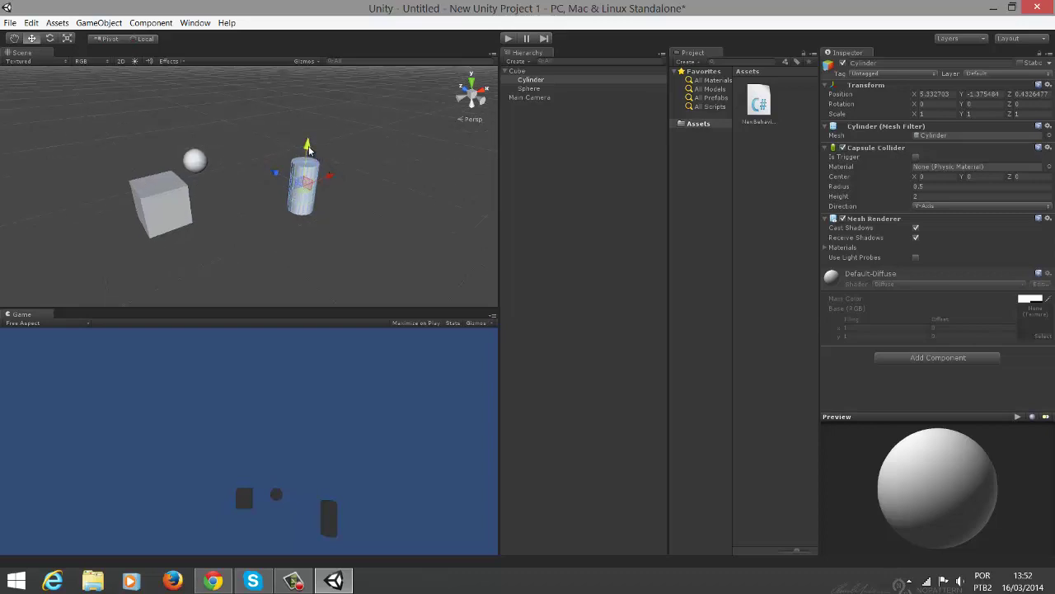
{"action": "mouse_move", "coordinate": [308, 150]}
{"action": "left_mouse_down"}
{"action": "mouse_move", "coordinate": [308, 109]}
{"action": "mouse_move", "coordinate": [308, 146]}
{"action": "left_mouse_up"}
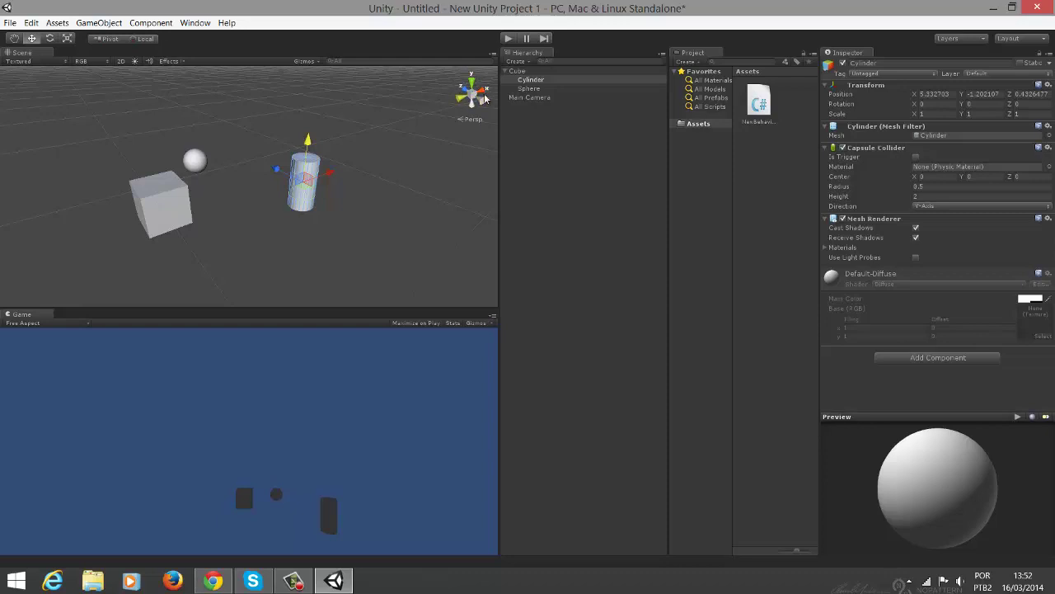
{"action": "left_click_drag", "start_coordinate": [306, 142], "coordinate": [289, 167]}
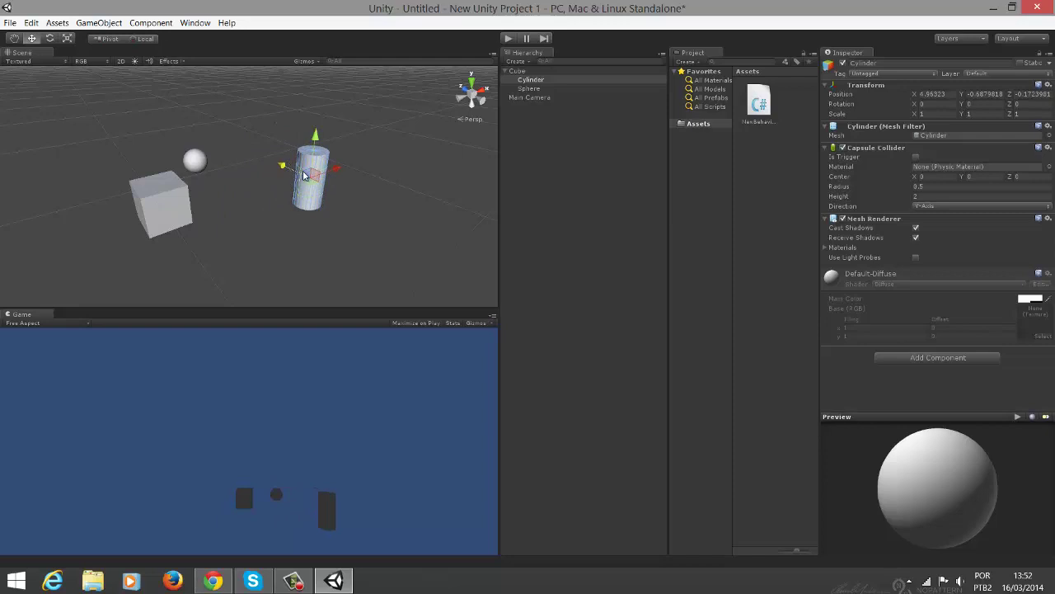
Move the Cylinder freely along several axes towards the Sphere, to about X 3.88, Y -0.73, Z 1.05
{"action": "scroll", "coordinate": [317, 181], "scroll_direction": "up", "scroll_amount": 3}
{"action": "scroll", "coordinate": [338, 172], "scroll_direction": "up", "scroll_amount": 1}
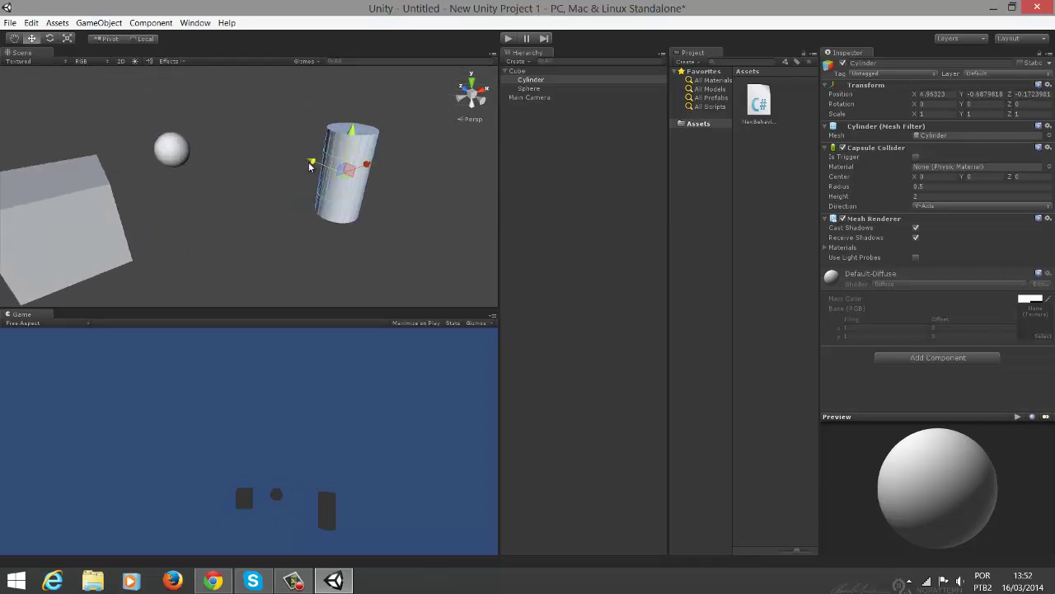
{"action": "middle_click_drag", "start_coordinate": [313, 162], "coordinate": [321, 167]}
{"action": "mouse_move", "coordinate": [350, 175]}
{"action": "left_mouse_down"}
{"action": "mouse_move", "coordinate": [345, 158]}
{"action": "mouse_move", "coordinate": [328, 174]}
{"action": "mouse_move", "coordinate": [343, 182]}
{"action": "mouse_move", "coordinate": [358, 174]}
{"action": "mouse_move", "coordinate": [350, 169]}
{"action": "left_mouse_up"}
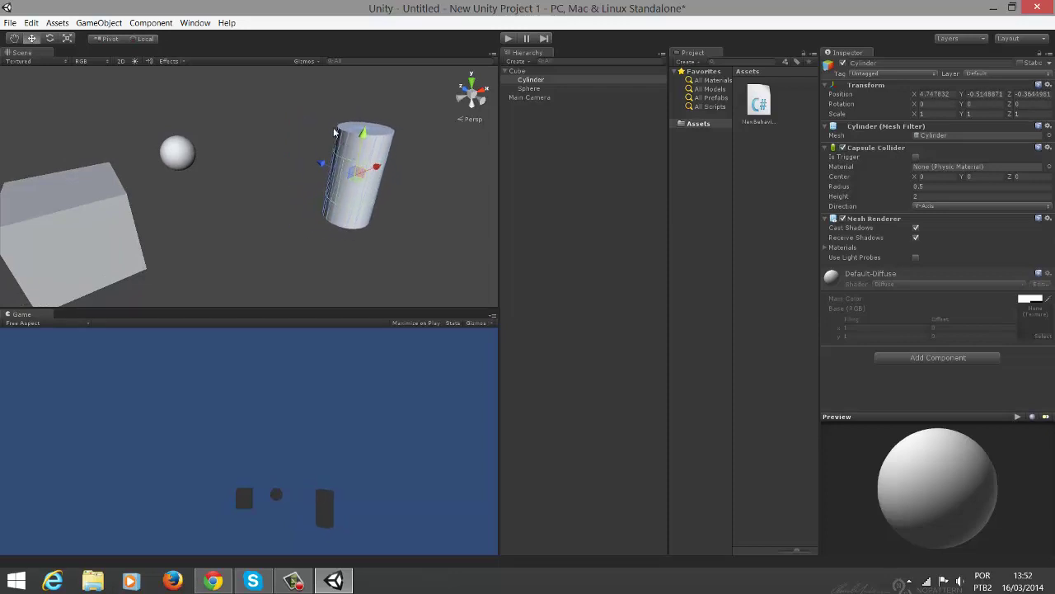
{"action": "left_click", "coordinate": [290, 132]}
{"action": "left_click", "coordinate": [362, 177]}
{"action": "left_click_drag", "start_coordinate": [361, 176], "coordinate": [323, 150]}
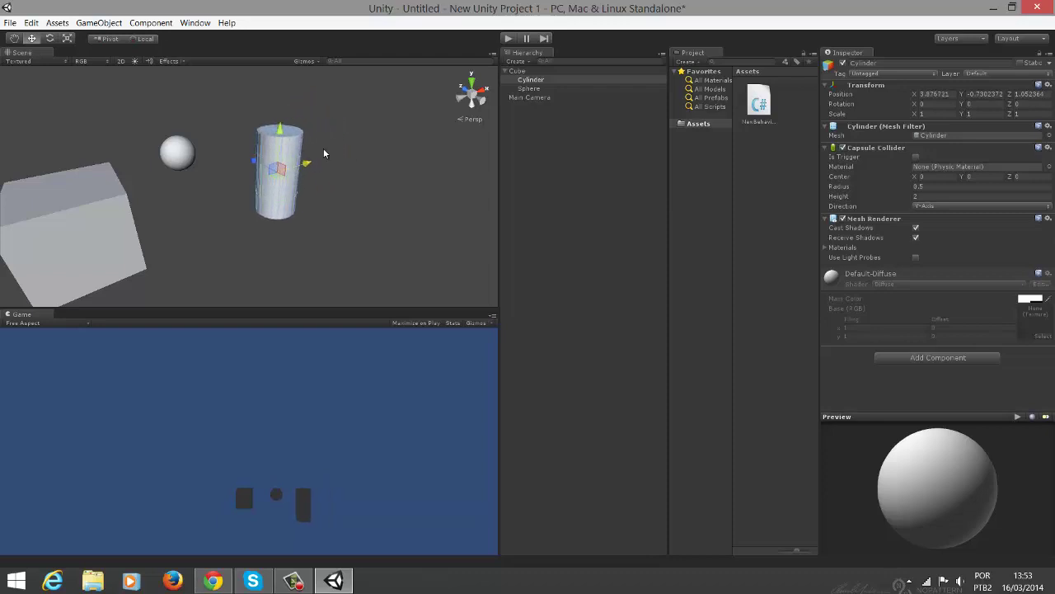
Examine the objects from the top, back, left and front, and return to the top view
{"action": "left_click", "coordinate": [473, 84]}
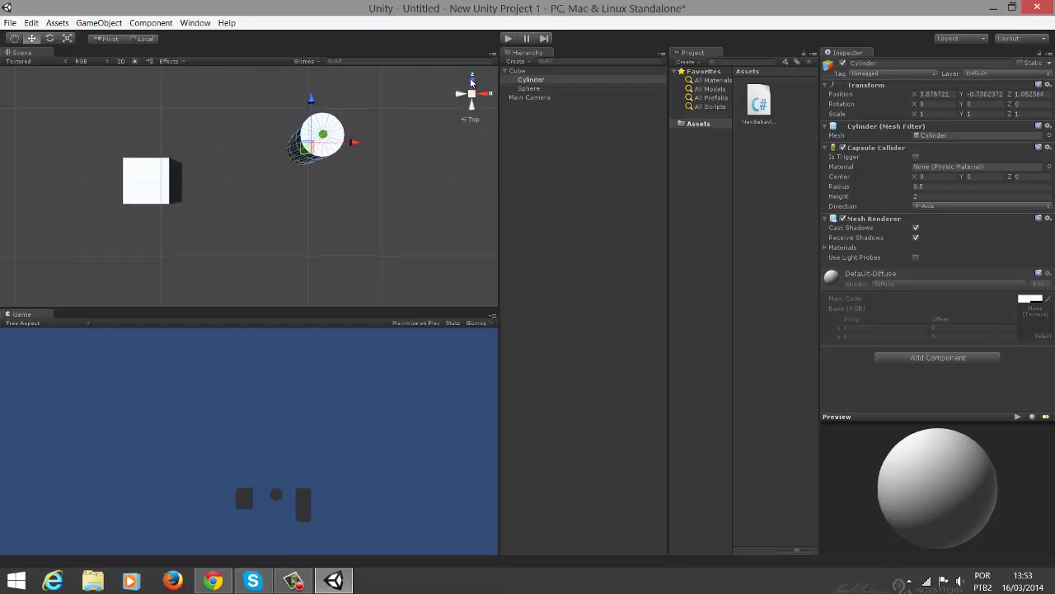
{"action": "left_click", "coordinate": [486, 95]}
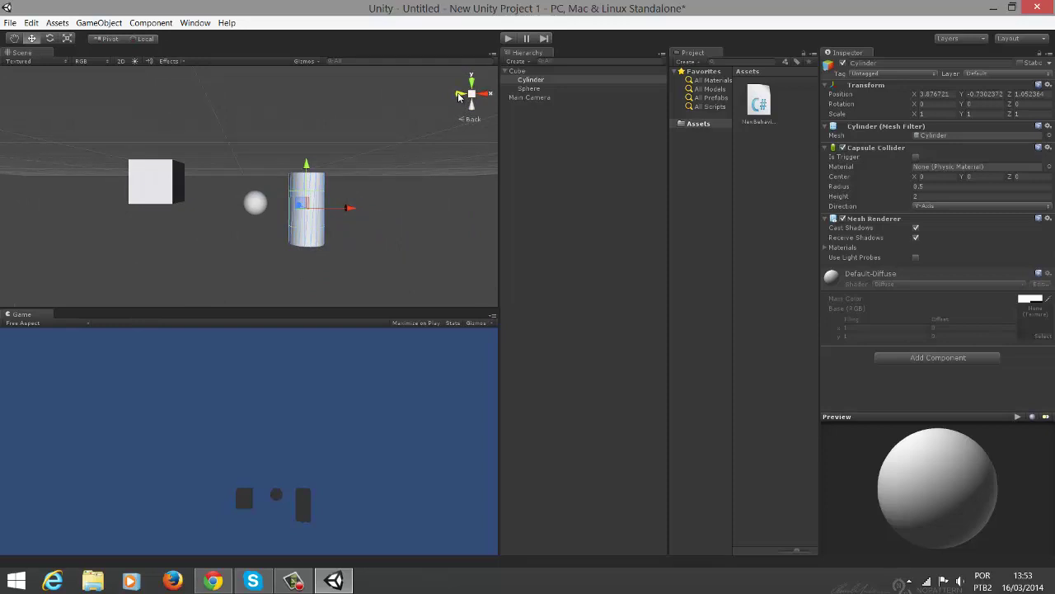
{"action": "left_click", "coordinate": [459, 96]}
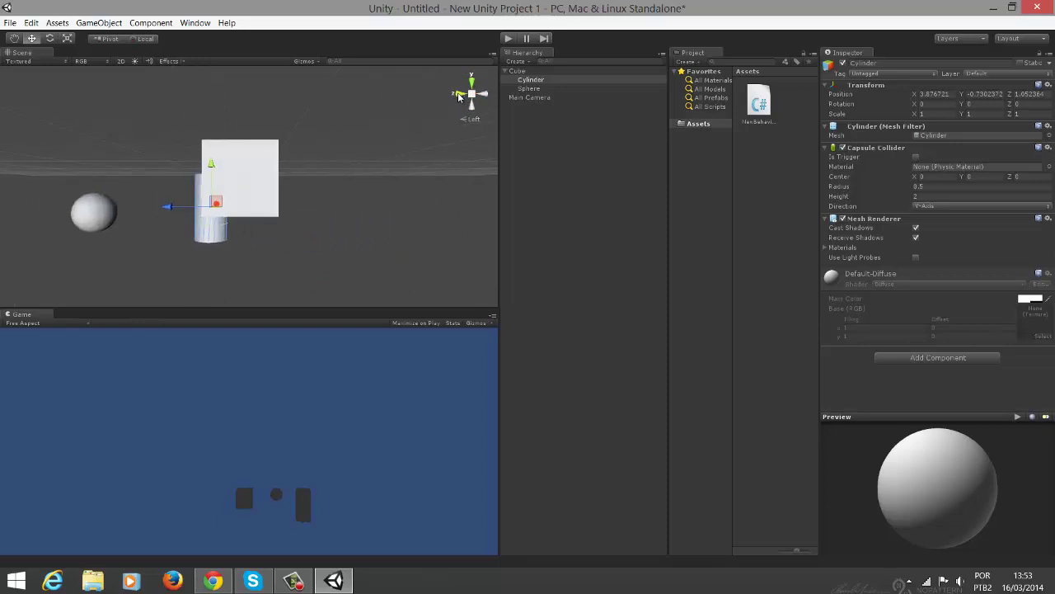
{"action": "left_click", "coordinate": [459, 95]}
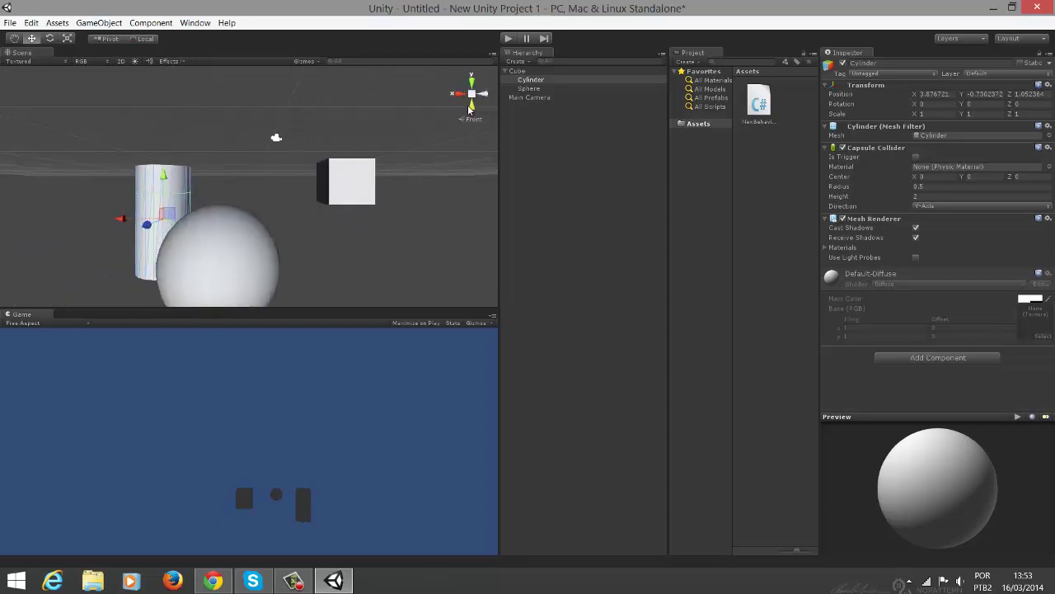
{"action": "left_click", "coordinate": [470, 109]}
{"action": "left_click", "coordinate": [472, 83]}
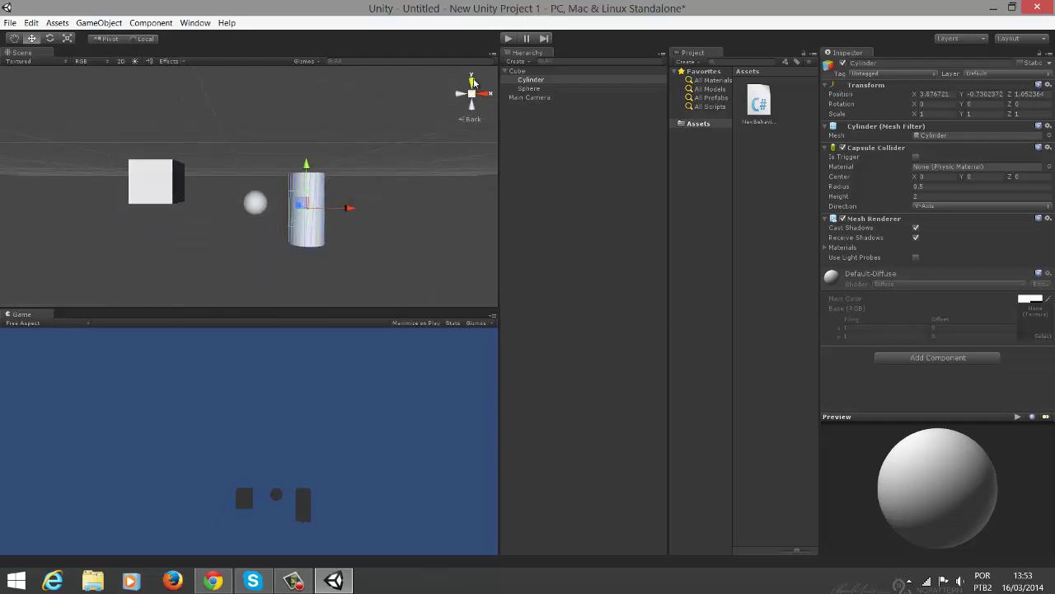
{"action": "left_click", "coordinate": [471, 82]}
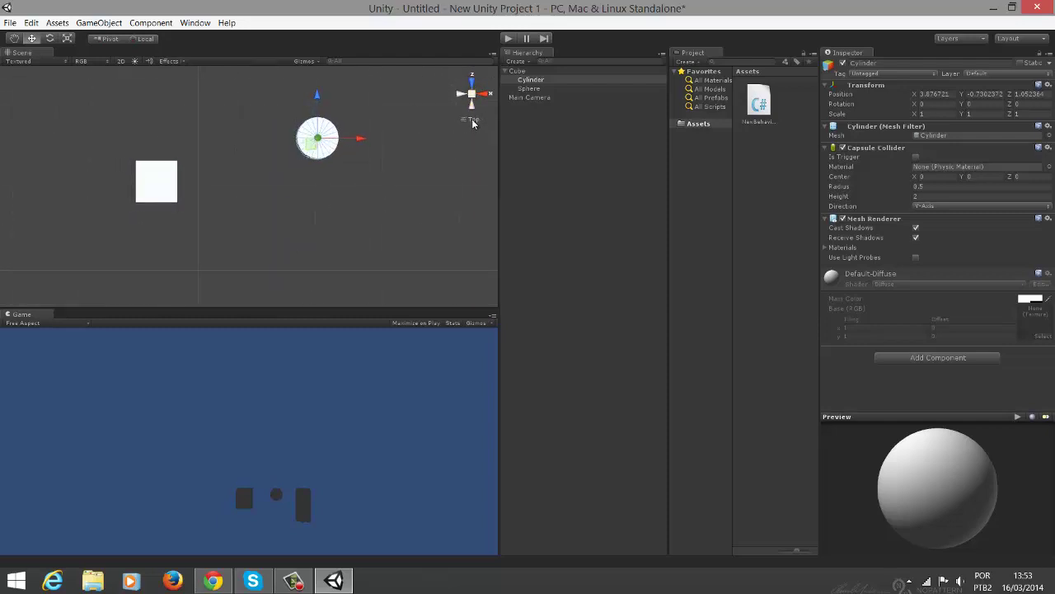
Compare the perspective and orthographic projections of the scene by toggling between them repeatedly in the top view
{"action": "left_click", "coordinate": [472, 119]}
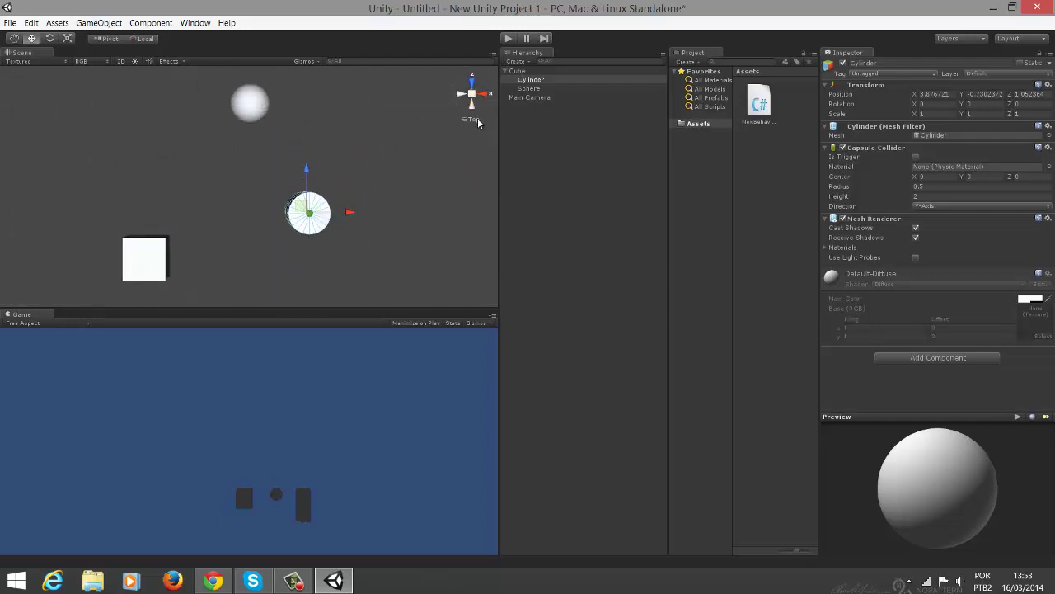
{"action": "left_click", "coordinate": [477, 119]}
{"action": "left_click", "coordinate": [475, 119]}
{"action": "left_click", "coordinate": [476, 119]}
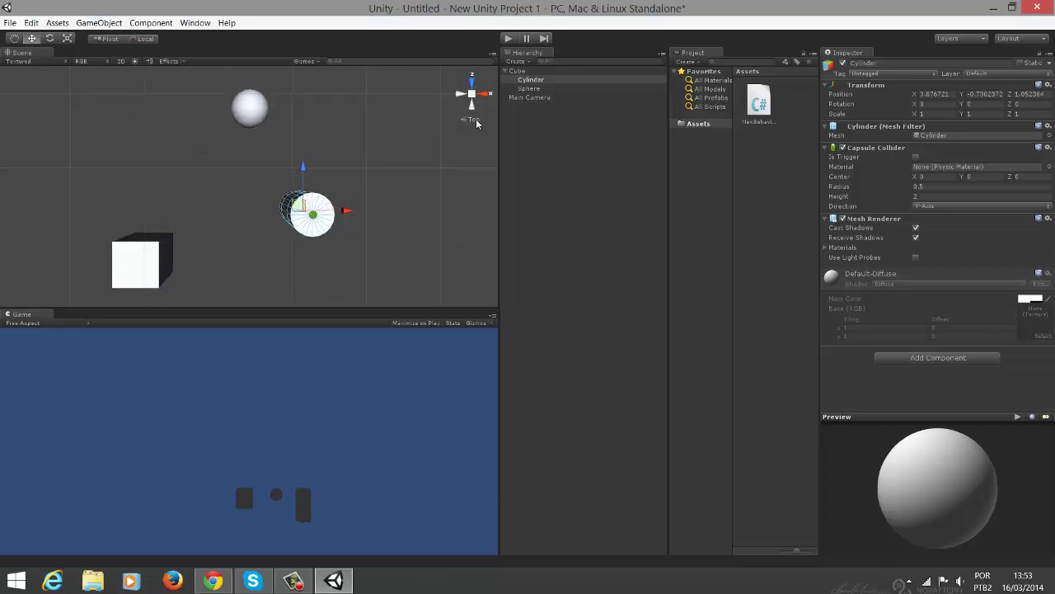
{"action": "left_click", "coordinate": [476, 120]}
{"action": "left_click", "coordinate": [476, 120]}
{"action": "left_click", "coordinate": [475, 119]}
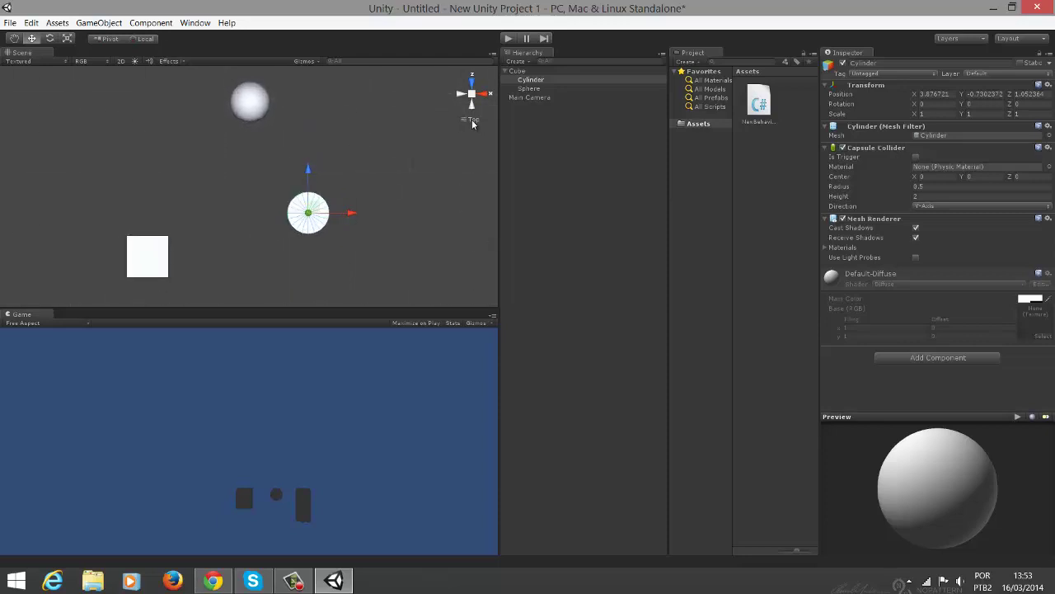
{"action": "left_click", "coordinate": [472, 122]}
{"action": "left_click", "coordinate": [473, 120]}
{"action": "left_click", "coordinate": [474, 120]}
{"action": "left_click", "coordinate": [474, 120]}
Open the scene view's orientation options, toggle the Perspective option off and on, and look at the objects from the back
{"action": "right_click", "coordinate": [472, 121]}
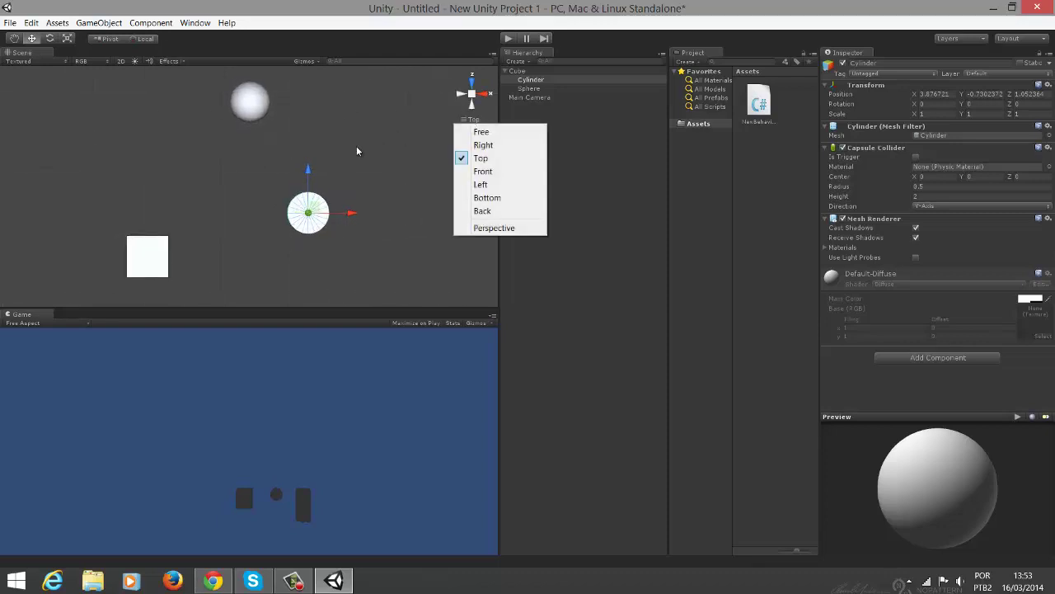
{"action": "right_click", "coordinate": [357, 147]}
{"action": "left_click", "coordinate": [472, 120]}
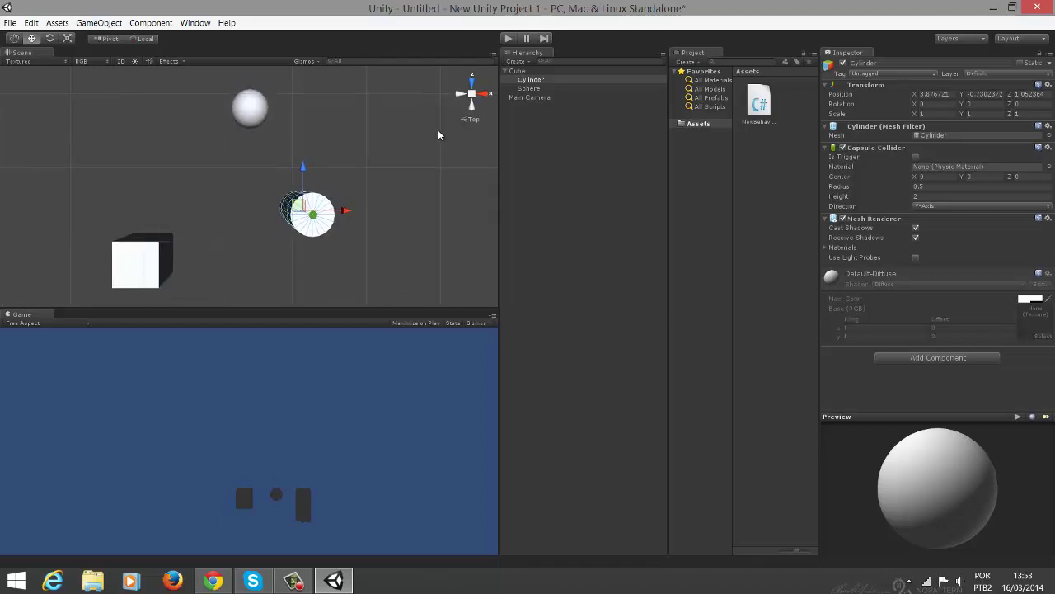
{"action": "right_click", "coordinate": [473, 121]}
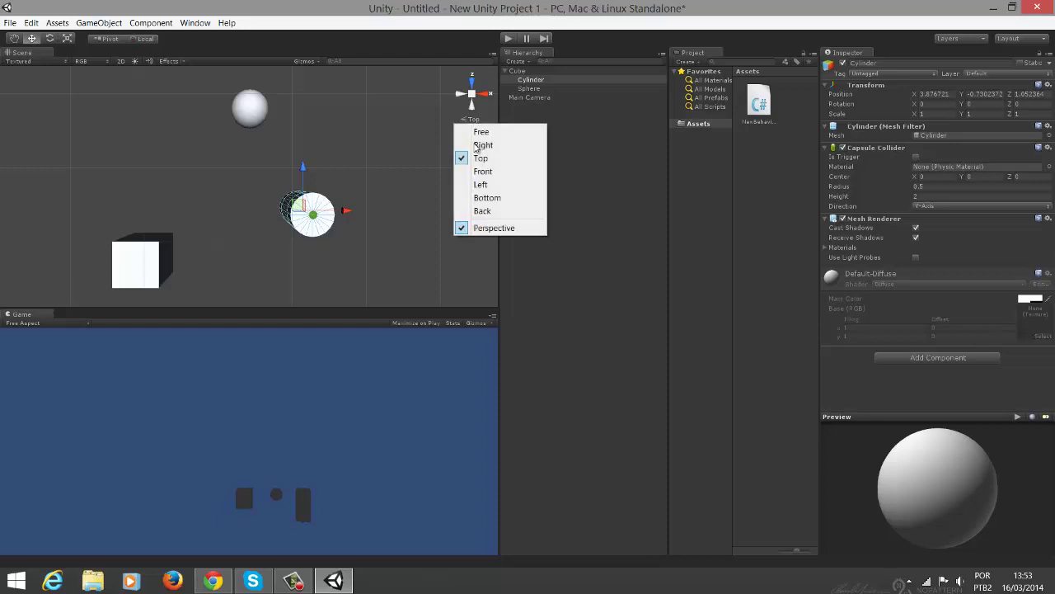
{"action": "left_click", "coordinate": [488, 227]}
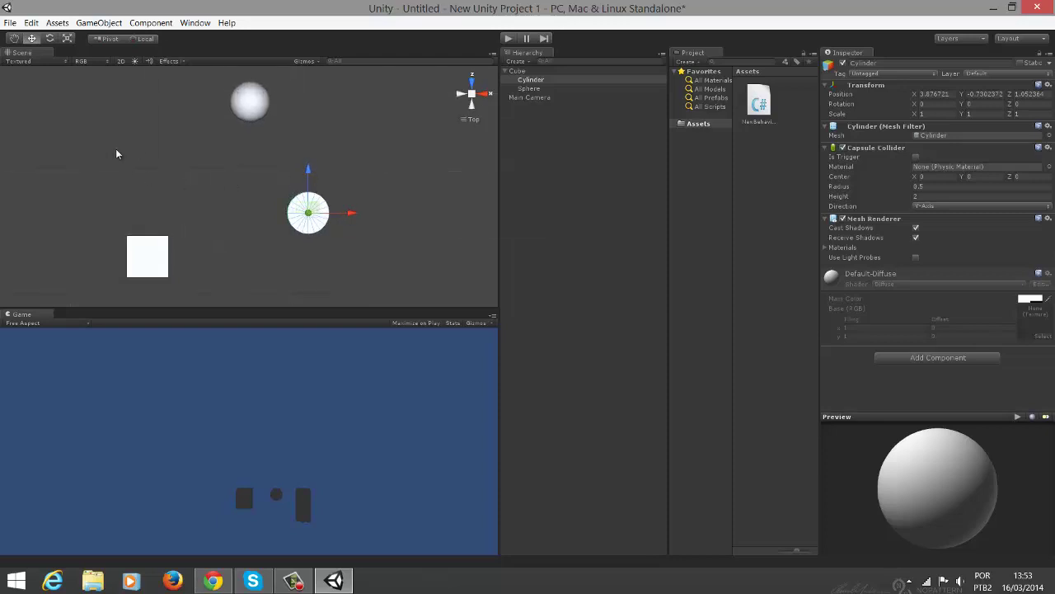
{"action": "left_click", "coordinate": [472, 121]}
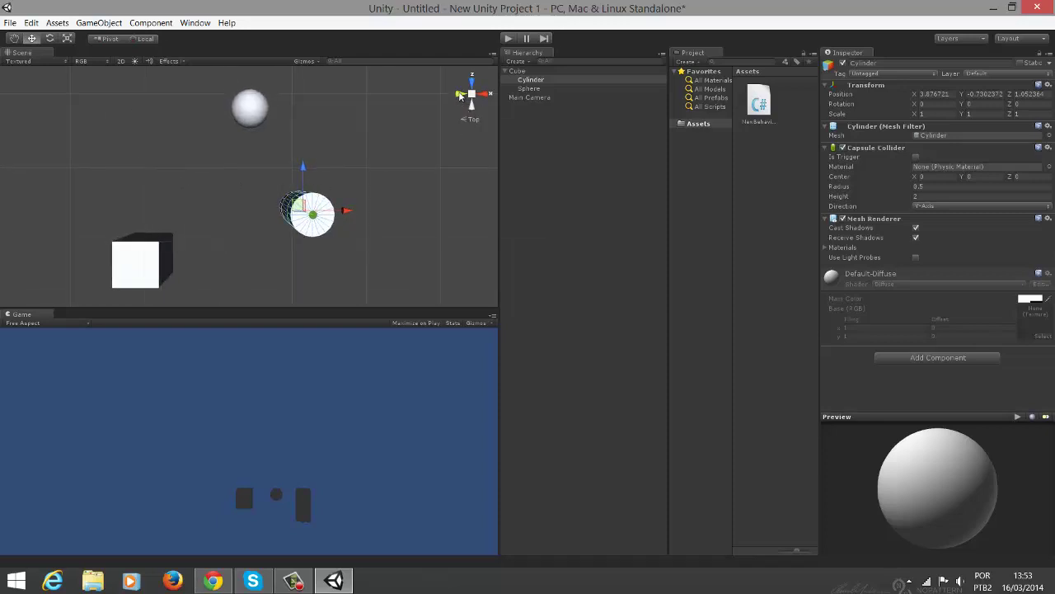
{"action": "left_click", "coordinate": [474, 98]}
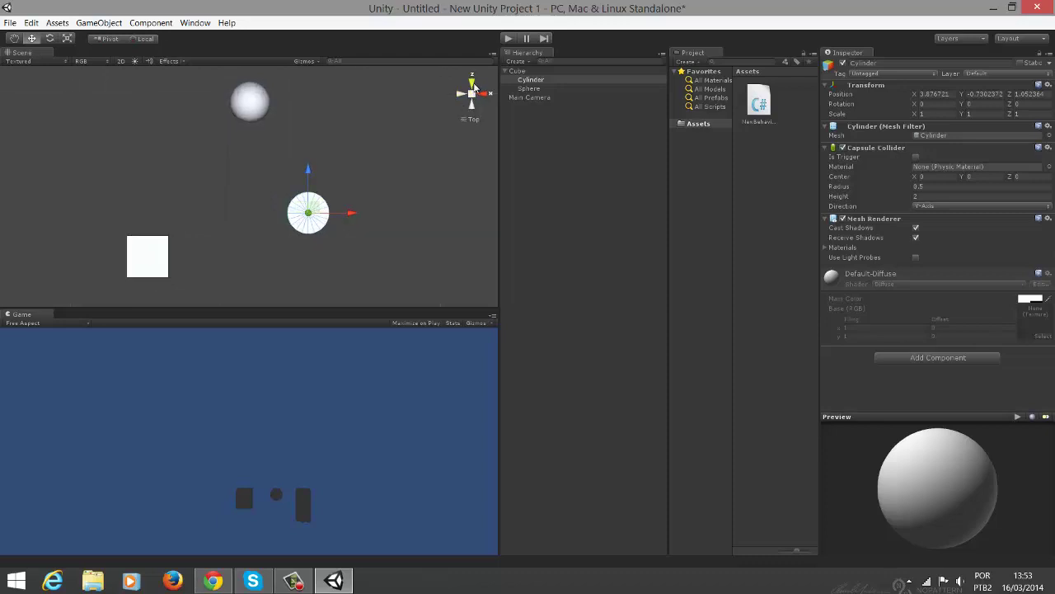
{"action": "left_click", "coordinate": [472, 119]}
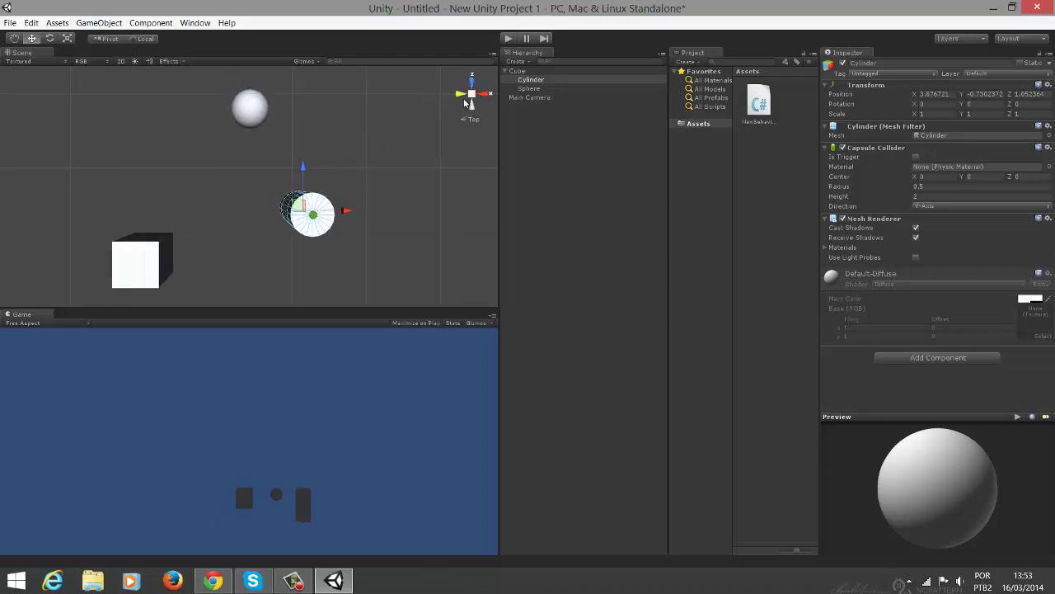
{"action": "left_click", "coordinate": [475, 108]}
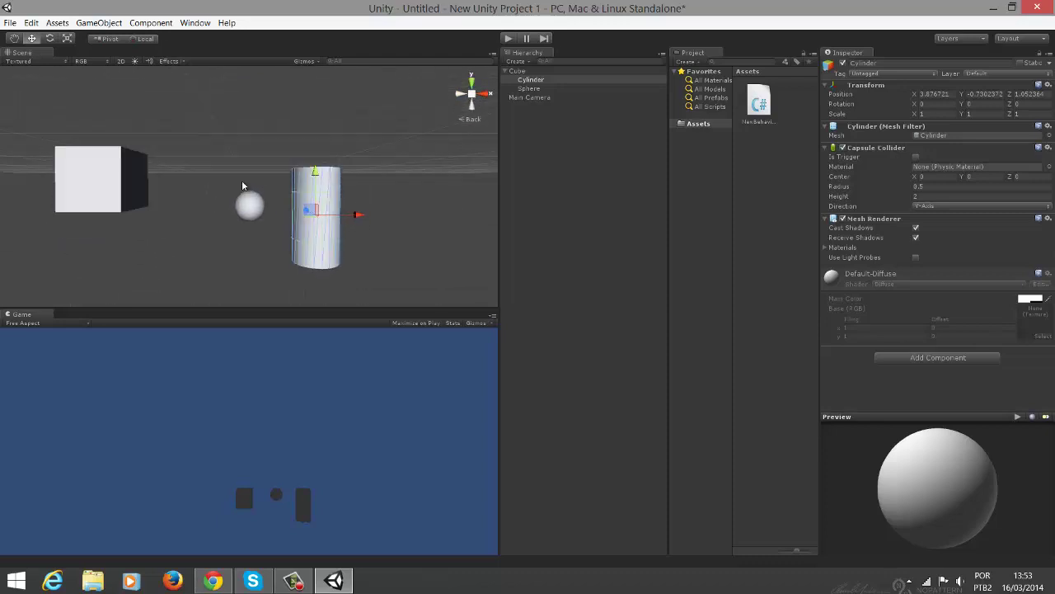
Rotate the Cylinder freely around several axes with the Rotate tool, to about X 3.58, Y 21.95, Z 1.44
{"action": "left_click", "coordinate": [49, 38]}
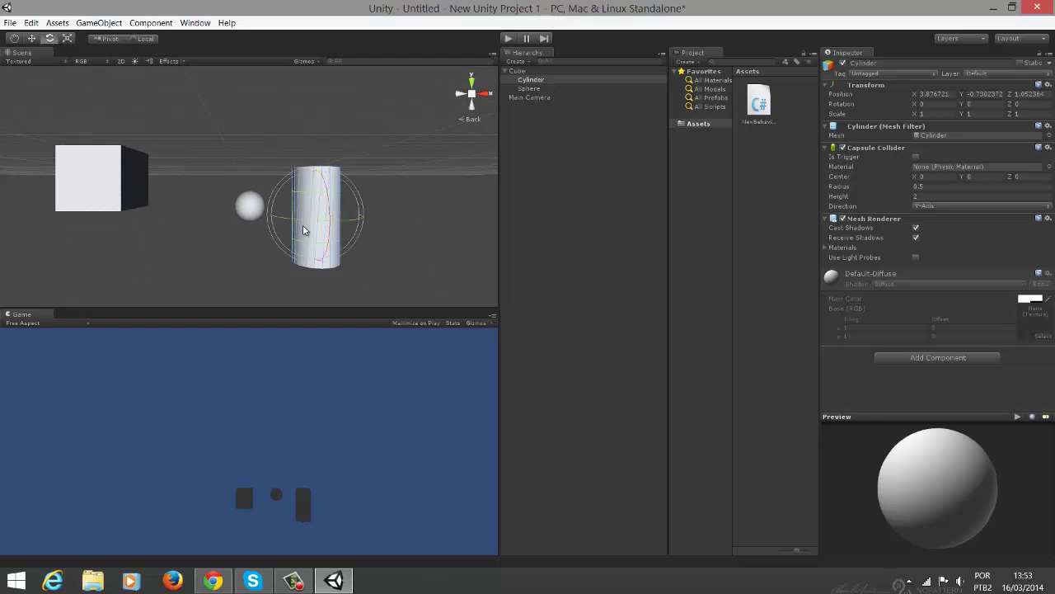
{"action": "middle_click_drag", "start_coordinate": [302, 231], "coordinate": [318, 235]}
{"action": "left_click_drag", "start_coordinate": [356, 240], "coordinate": [370, 214]}
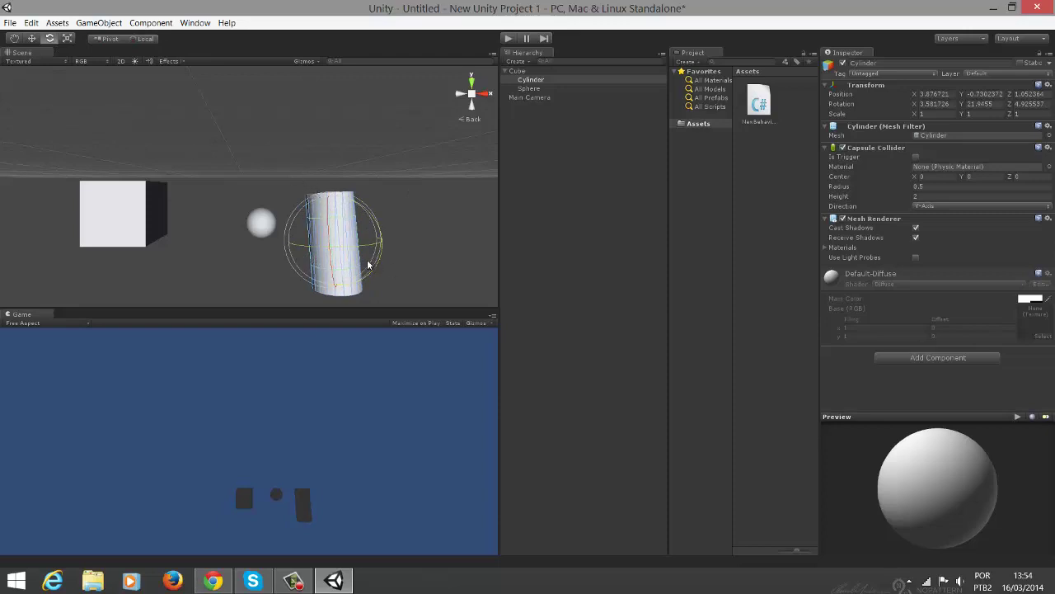
{"action": "left_click_drag", "start_coordinate": [368, 264], "coordinate": [285, 241]}
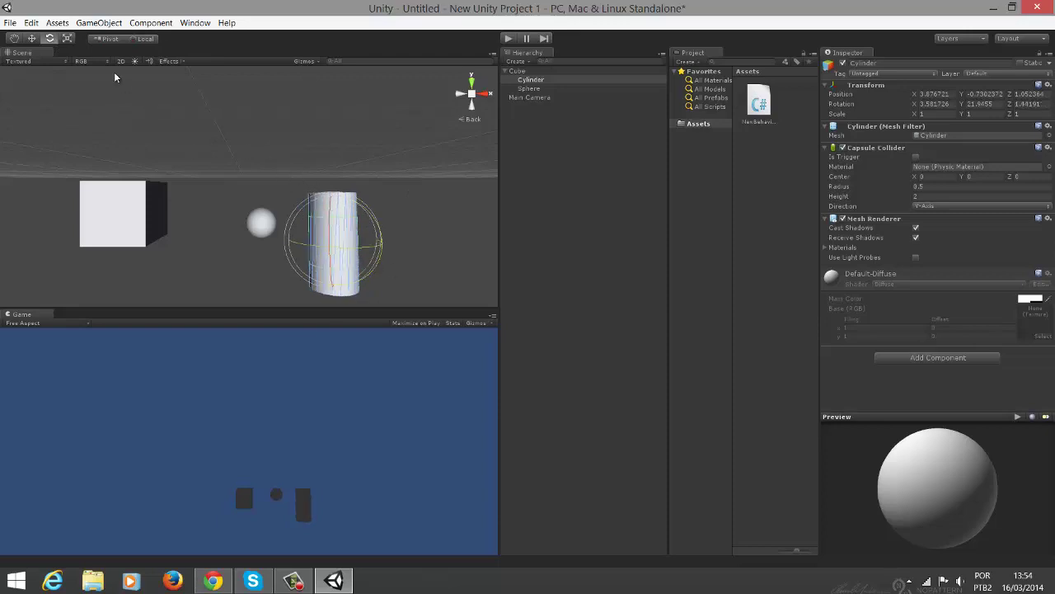
Resize the Cylinder freely with the Scale tool, to a scale of about X 1.12, Y 0.94, Z 2.20
{"action": "left_click", "coordinate": [68, 38]}
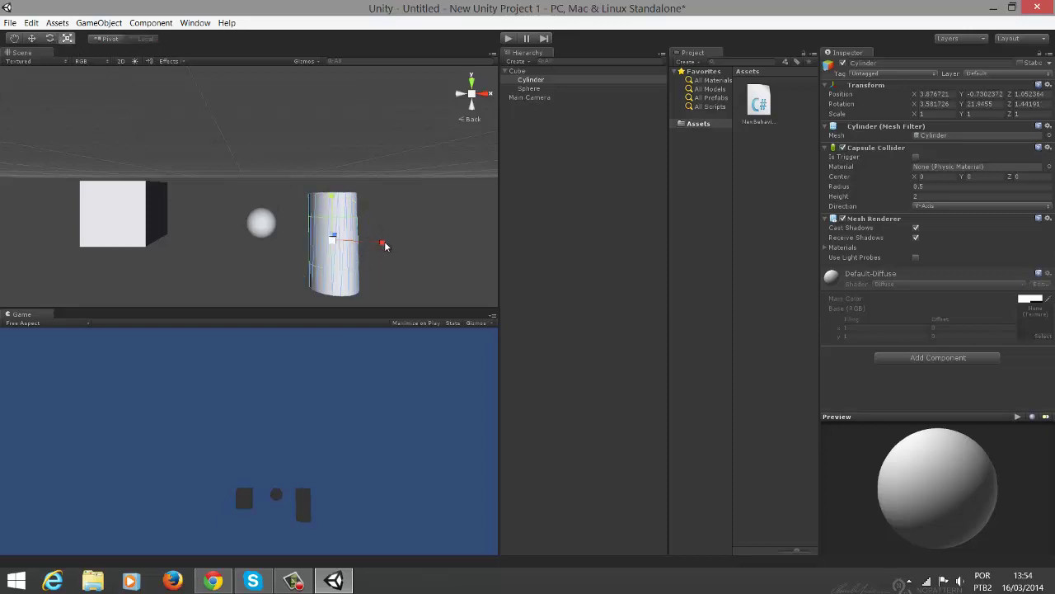
{"action": "left_click_drag", "start_coordinate": [386, 245], "coordinate": [355, 231]}
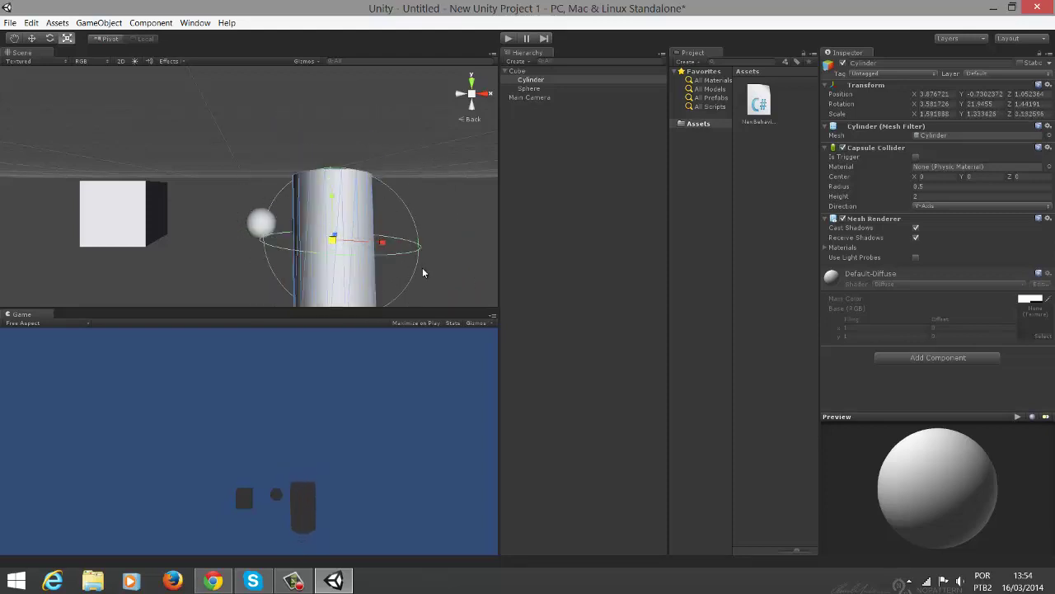
{"action": "key", "text": "ctrl+z"}
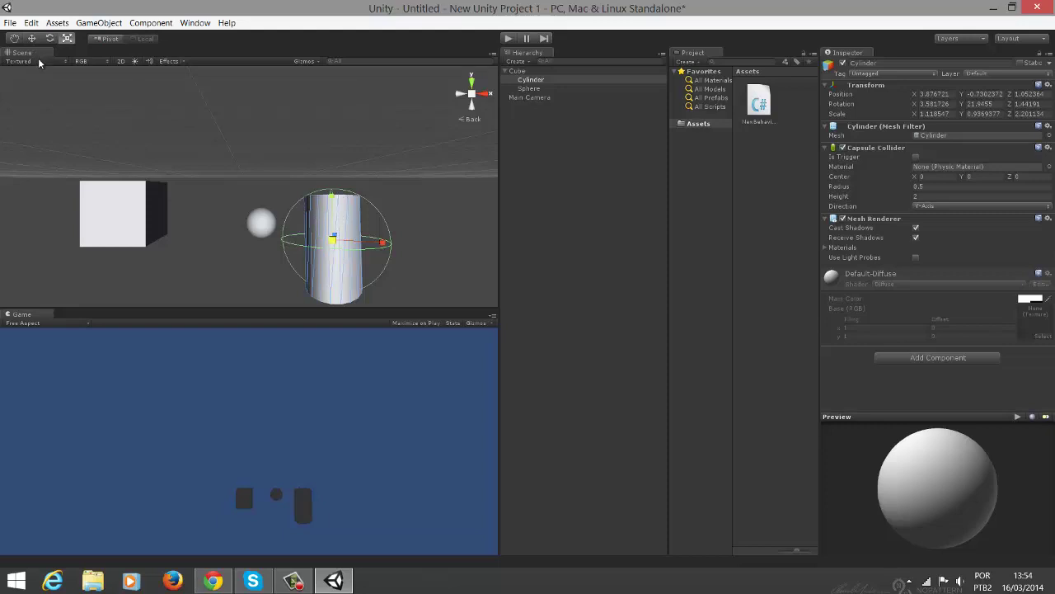
Cycle repeatedly through the Hand, Move, Rotate and Scale tools to compare their gizmos on the Cylinder, finishing on the Scale tool
{"action": "key", "text": "q"}
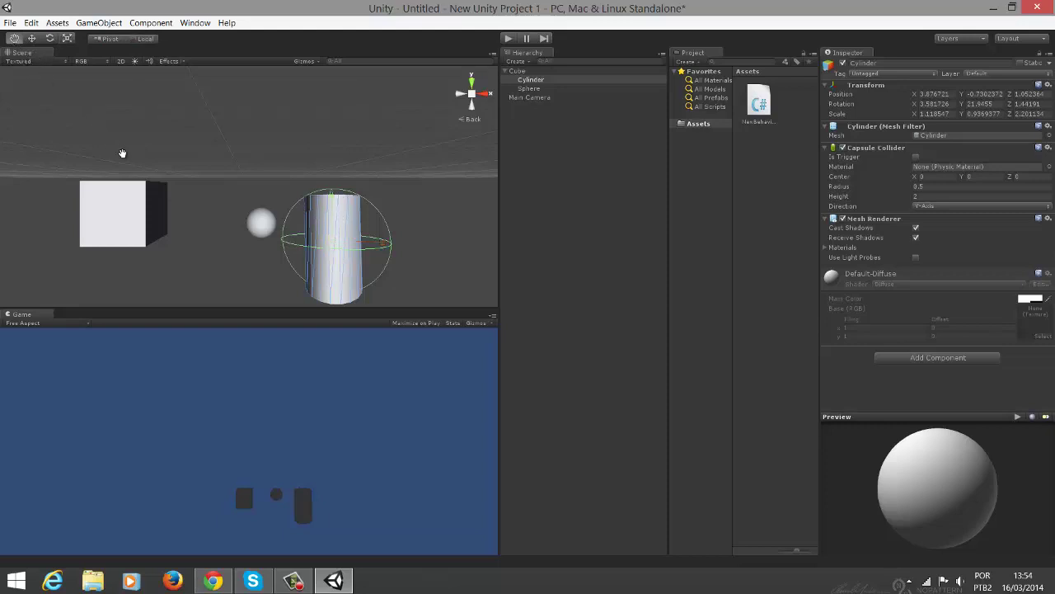
{"action": "key", "text": "w"}
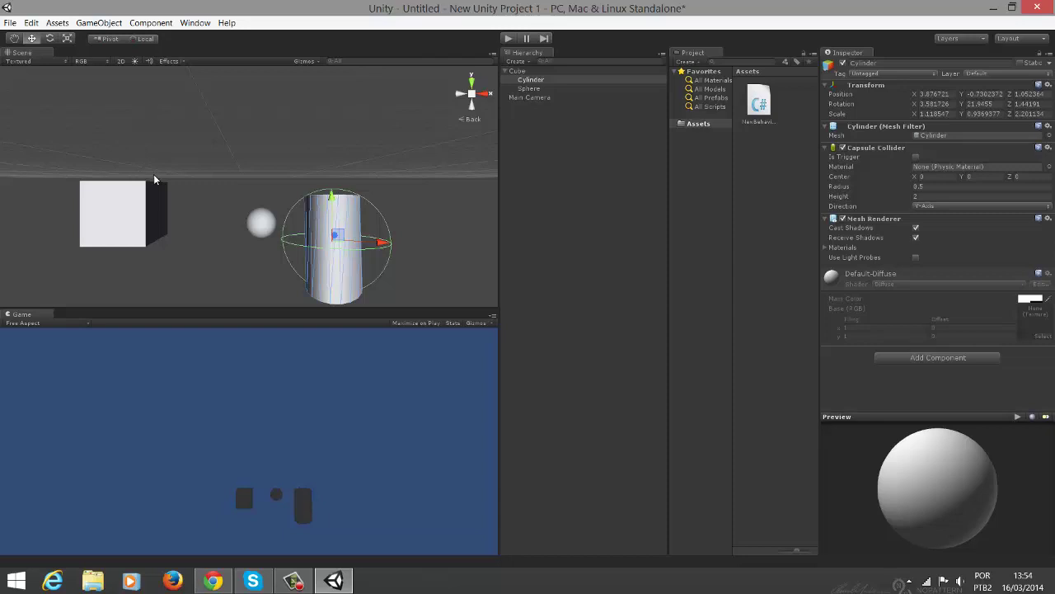
{"action": "key", "text": "e"}
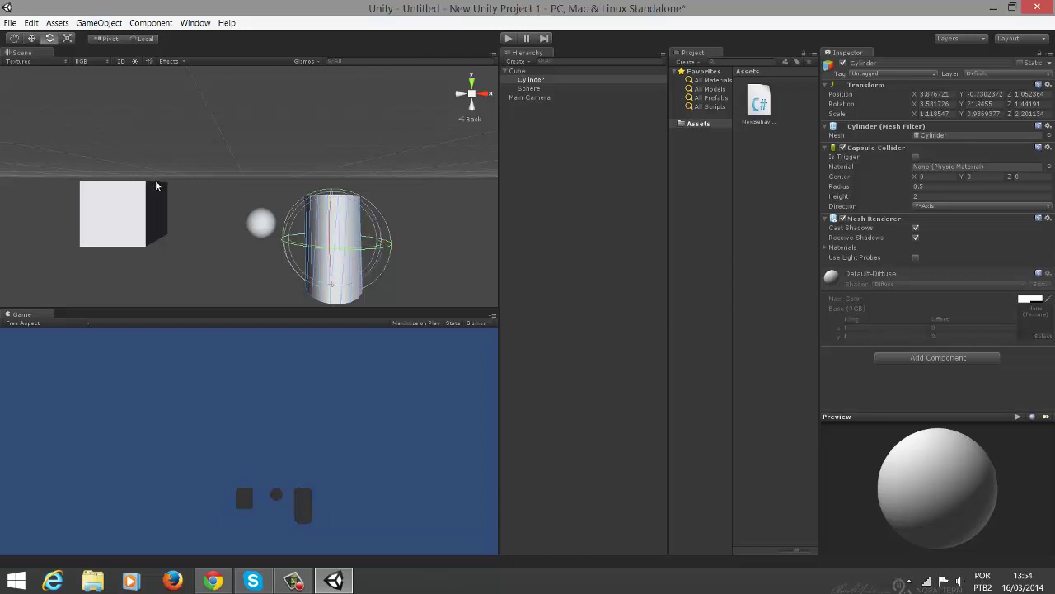
{"action": "key", "text": "r"}
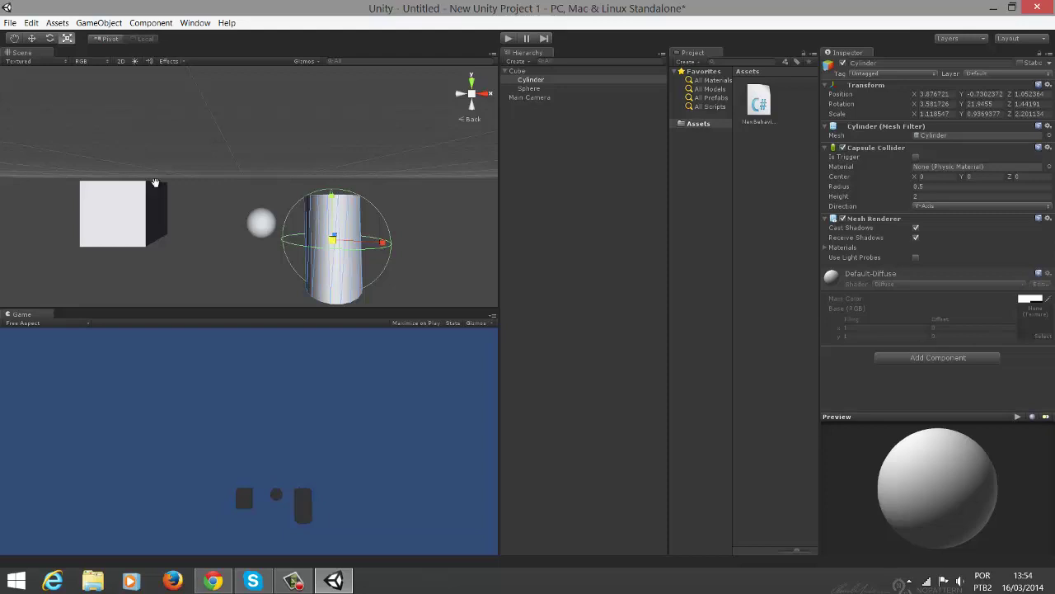
{"action": "key", "text": "w"}
{"action": "key", "text": "e"}
{"action": "key", "text": "r"}
{"action": "key", "text": "q"}
{"action": "key", "text": "w"}
{"action": "key", "text": "e"}
{"action": "key", "text": "r"}
{"action": "key", "text": "q"}
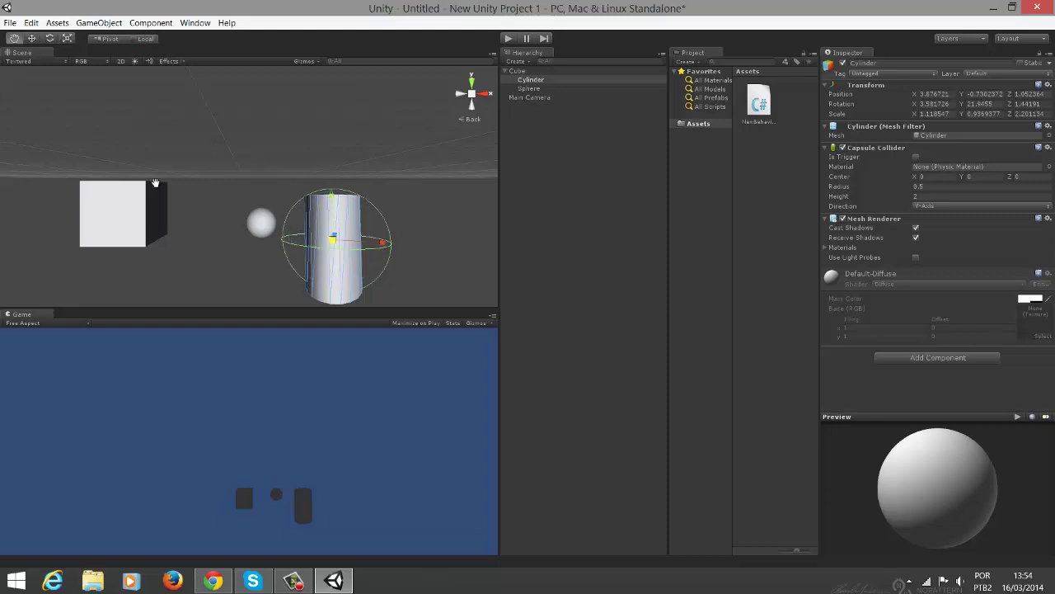
{"action": "key", "text": "w"}
{"action": "key", "text": "e"}
{"action": "key", "text": "r"}
{"action": "key", "text": "q"}
{"action": "key", "text": "w"}
{"action": "key", "text": "e"}
{"action": "key", "text": "r"}
{"action": "key", "text": "q"}
{"action": "key", "text": "w"}
{"action": "key", "text": "e"}
{"action": "key", "text": "r"}
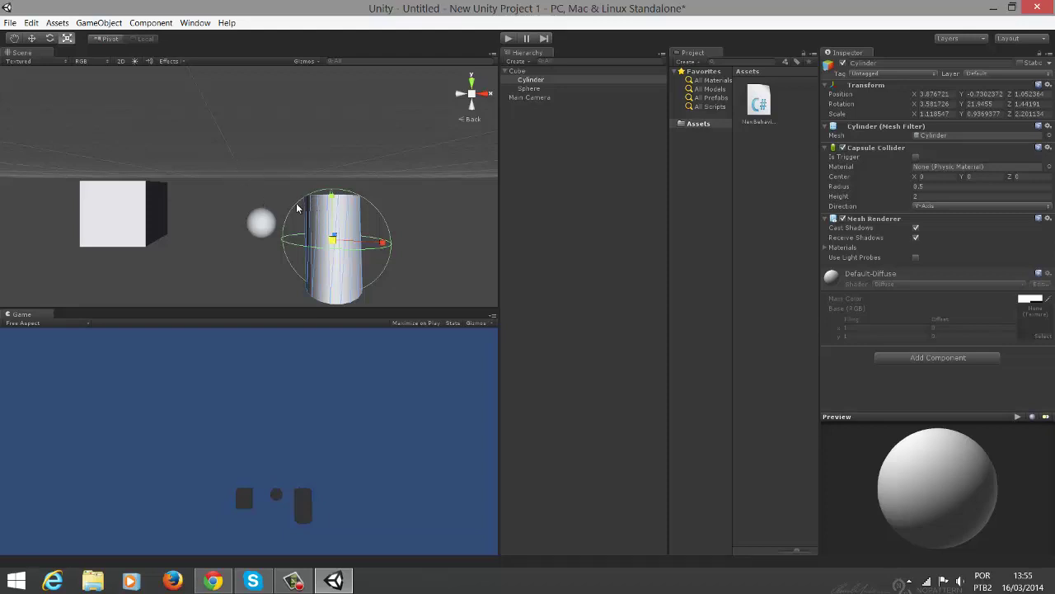
Pan and rotate the scene view to look at the Cube, Sphere and Cylinder obliquely from above
{"action": "middle_click_drag", "start_coordinate": [236, 194], "coordinate": [244, 165]}
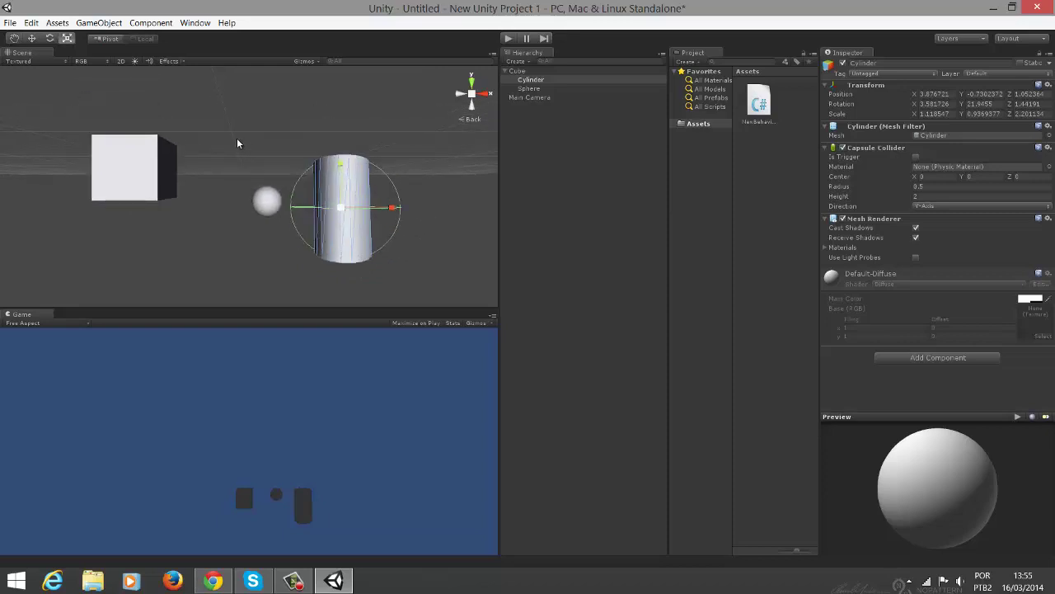
{"action": "mouse_move", "coordinate": [237, 144]}
{"action": "right_mouse_down"}
{"action": "mouse_move", "coordinate": [288, 177]}
{"action": "mouse_move", "coordinate": [267, 114]}
{"action": "mouse_move", "coordinate": [180, 97]}
{"action": "mouse_move", "coordinate": [129, 148]}
{"action": "mouse_move", "coordinate": [295, 108]}
{"action": "mouse_move", "coordinate": [239, 132]}
{"action": "right_mouse_up"}
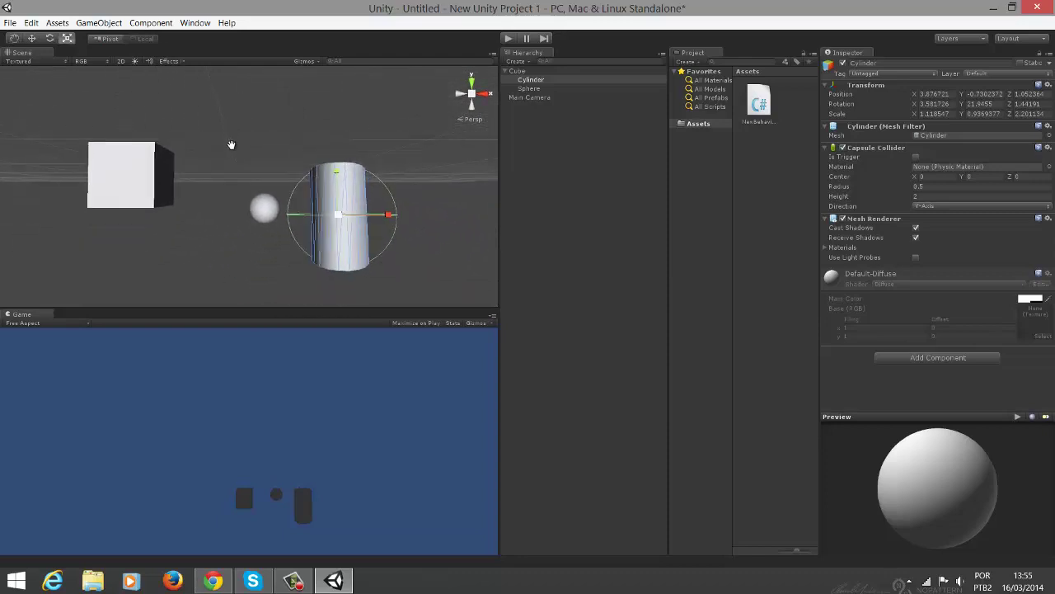
{"action": "middle_click_drag", "start_coordinate": [230, 145], "coordinate": [235, 207]}
{"action": "right_click_drag", "start_coordinate": [220, 152], "coordinate": [193, 174]}
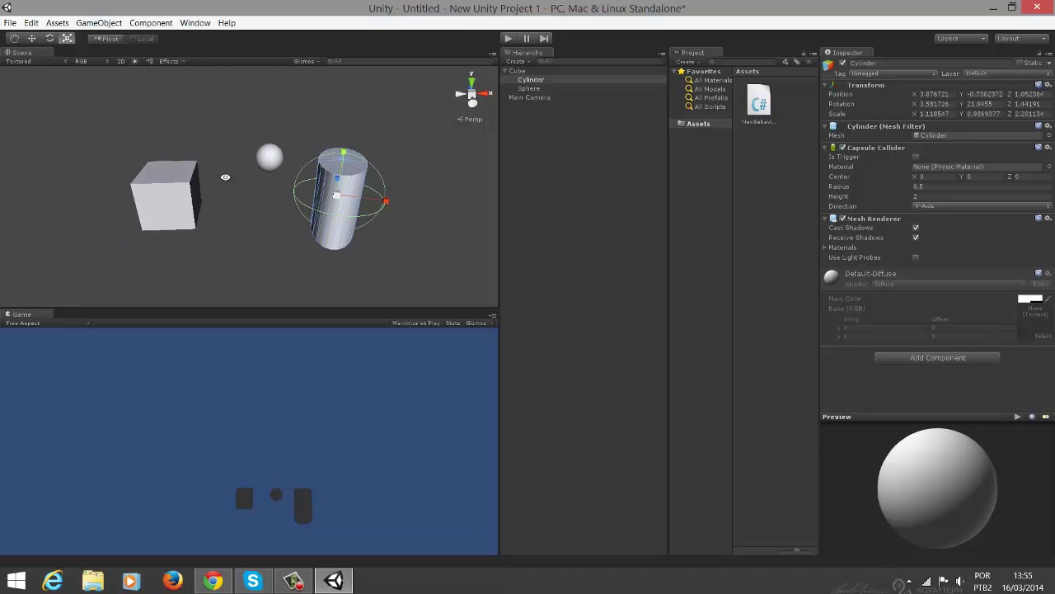
{"action": "right_click_drag", "start_coordinate": [226, 177], "coordinate": [287, 196]}
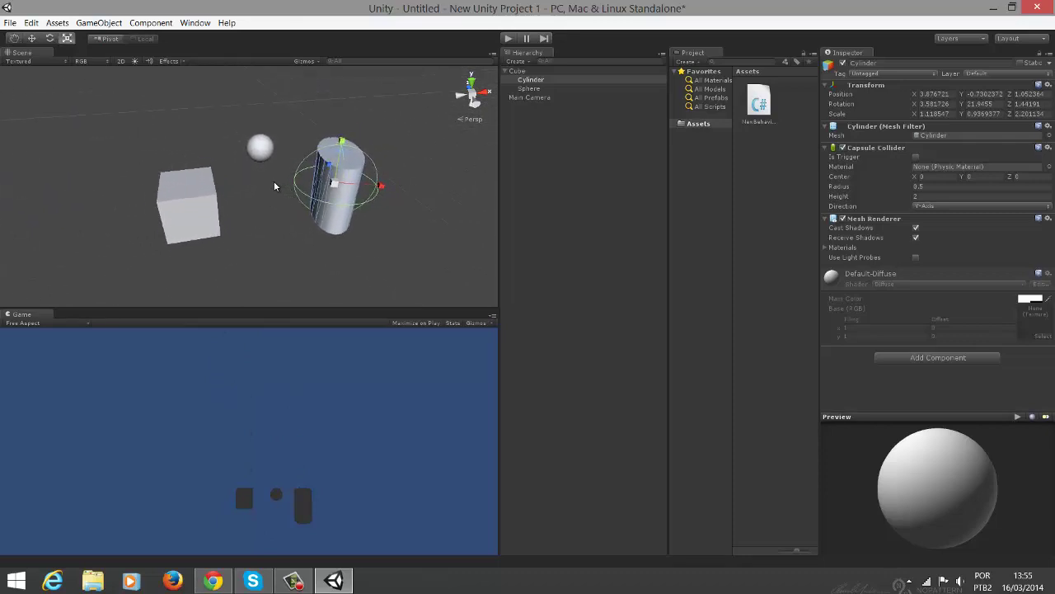
Zoom the scene view in and out repeatedly to see the three objects from near and far
{"action": "scroll", "coordinate": [270, 181], "scroll_direction": "down", "scroll_amount": 7}
{"action": "scroll", "coordinate": [270, 180], "scroll_direction": "up", "scroll_amount": 6}
{"action": "scroll", "coordinate": [270, 180], "scroll_direction": "up", "scroll_amount": 5}
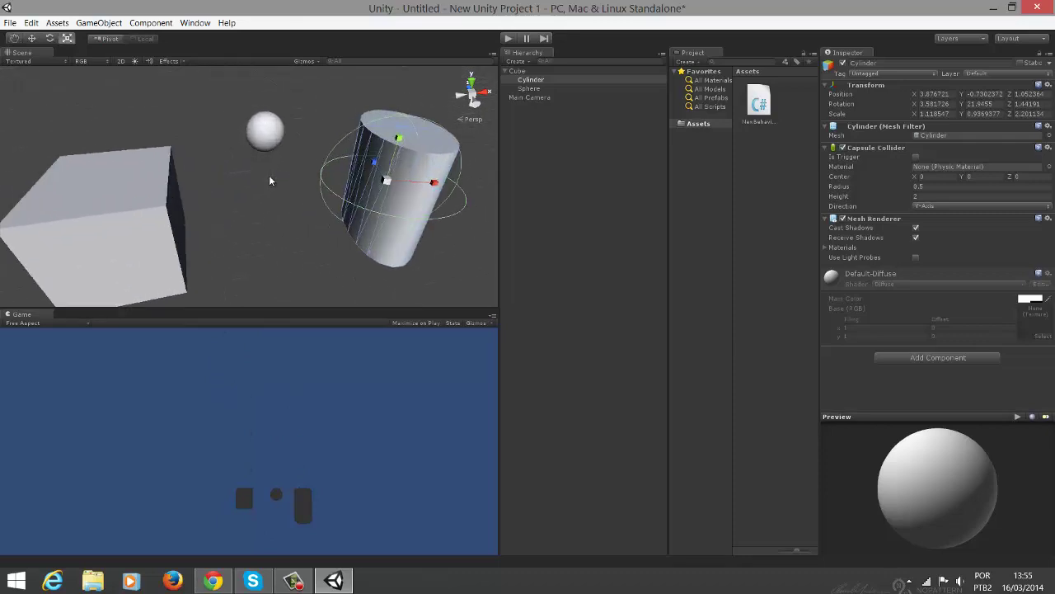
{"action": "scroll", "coordinate": [269, 180], "scroll_direction": "down", "scroll_amount": 8}
{"action": "scroll", "coordinate": [256, 204], "scroll_direction": "up", "scroll_amount": 3}
{"action": "scroll", "coordinate": [256, 202], "scroll_direction": "up", "scroll_amount": 6}
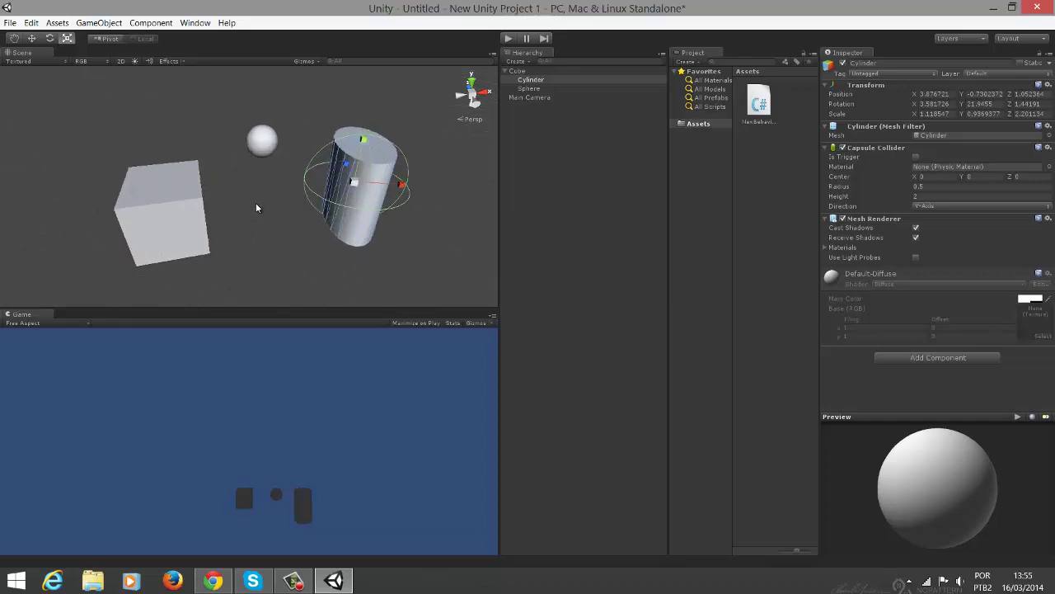
{"action": "scroll", "coordinate": [258, 205], "scroll_direction": "down", "scroll_amount": 5}
{"action": "scroll", "coordinate": [259, 210], "scroll_direction": "up", "scroll_amount": 5}
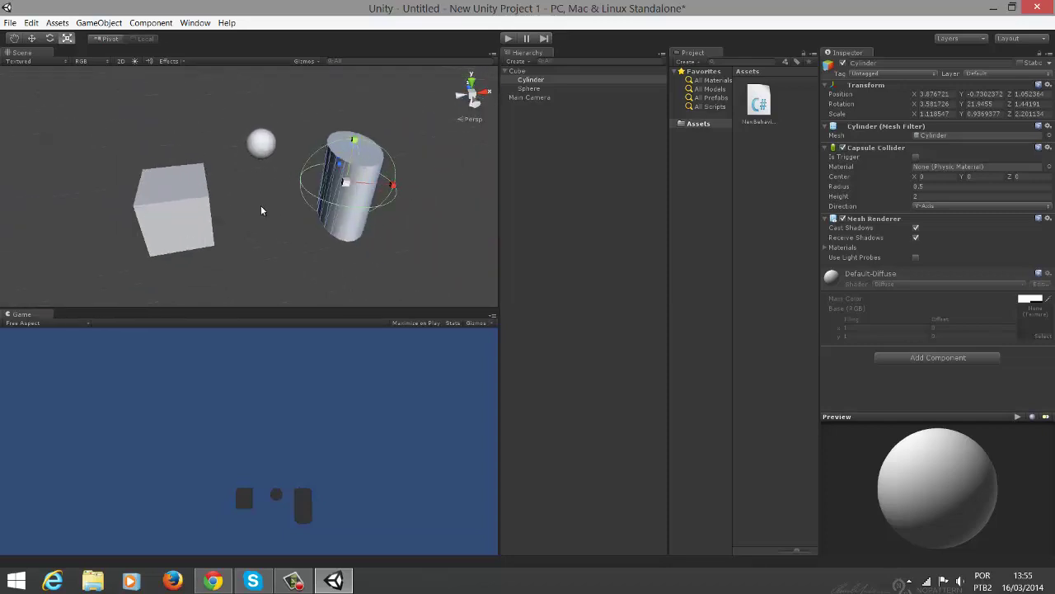
{"action": "scroll", "coordinate": [259, 211], "scroll_direction": "down", "scroll_amount": 6}
{"action": "scroll", "coordinate": [259, 212], "scroll_direction": "up", "scroll_amount": 4}
{"action": "scroll", "coordinate": [259, 209], "scroll_direction": "down", "scroll_amount": 3}
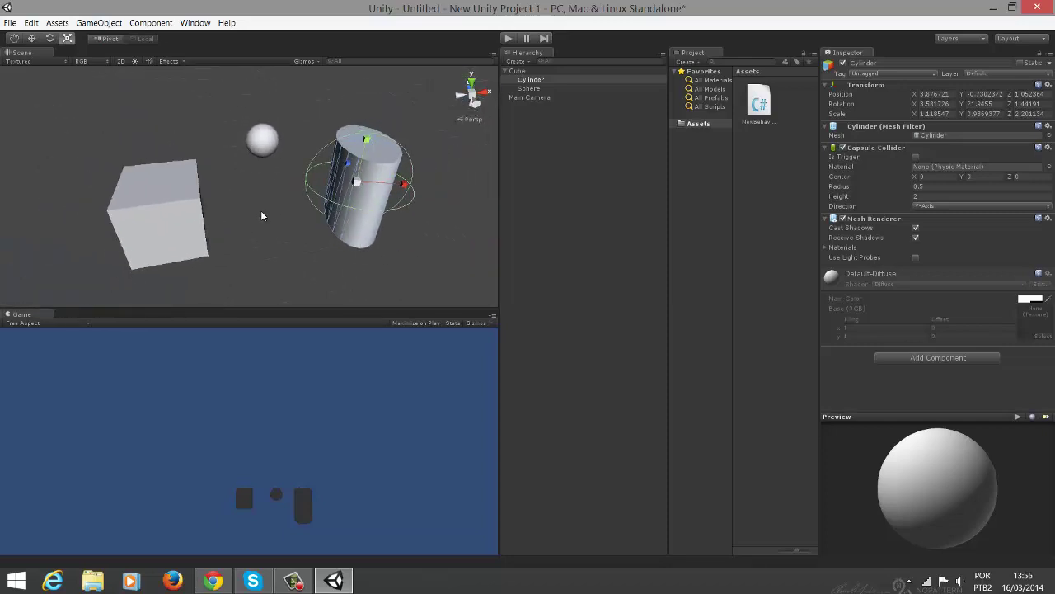
{"action": "scroll", "coordinate": [262, 206], "scroll_direction": "up", "scroll_amount": 1}
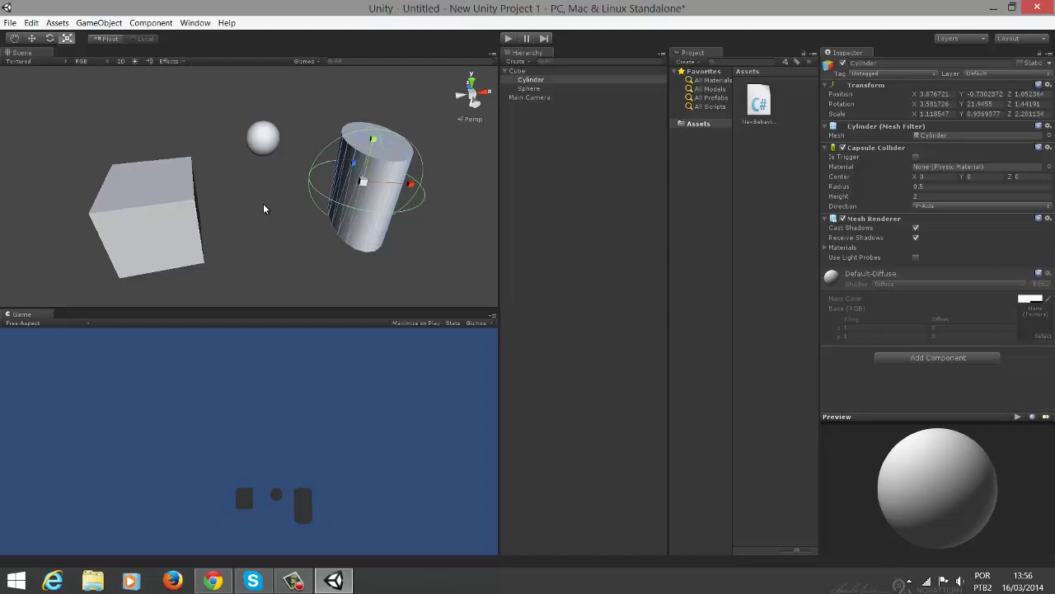
Deselect the Cylinder and compare the Wireframe, Textured Wire, Render Paths and Lightmap Resolution draw modes, returning to Textured
{"action": "left_click", "coordinate": [218, 133]}
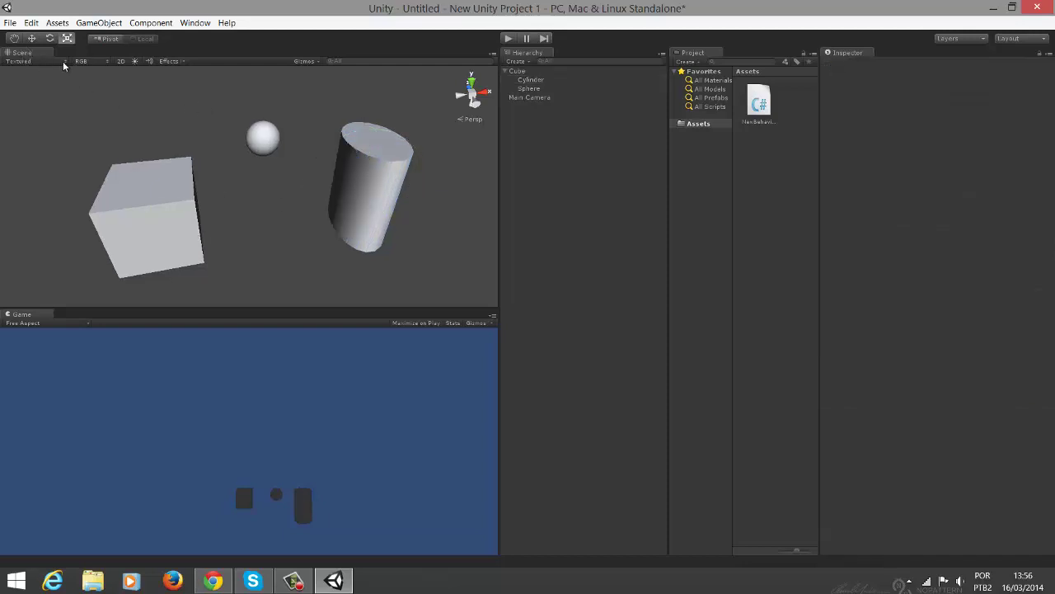
{"action": "left_click", "coordinate": [62, 61]}
{"action": "left_click", "coordinate": [57, 88]}
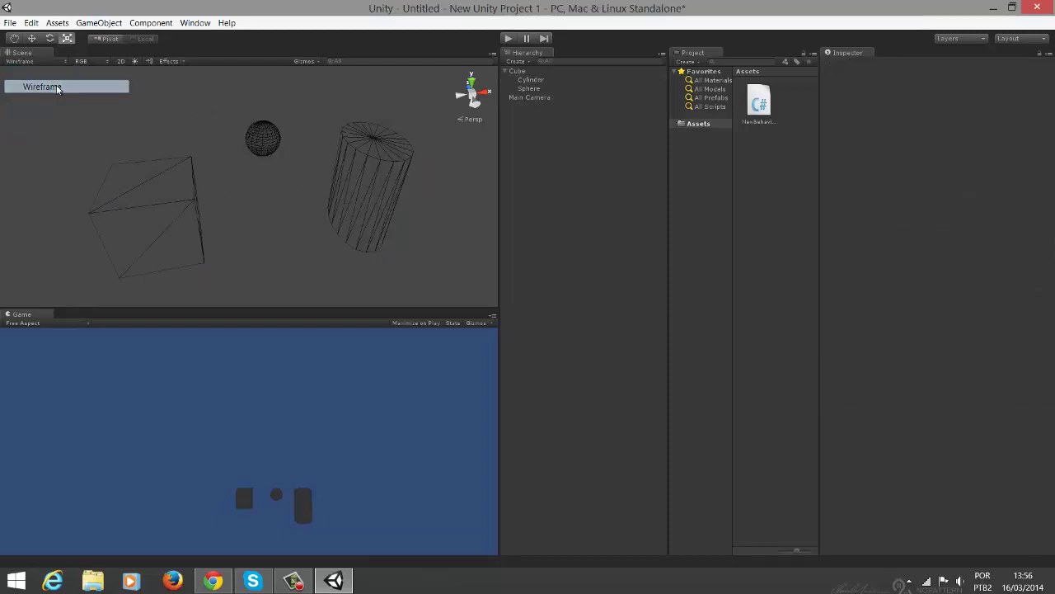
{"action": "left_click", "coordinate": [65, 61]}
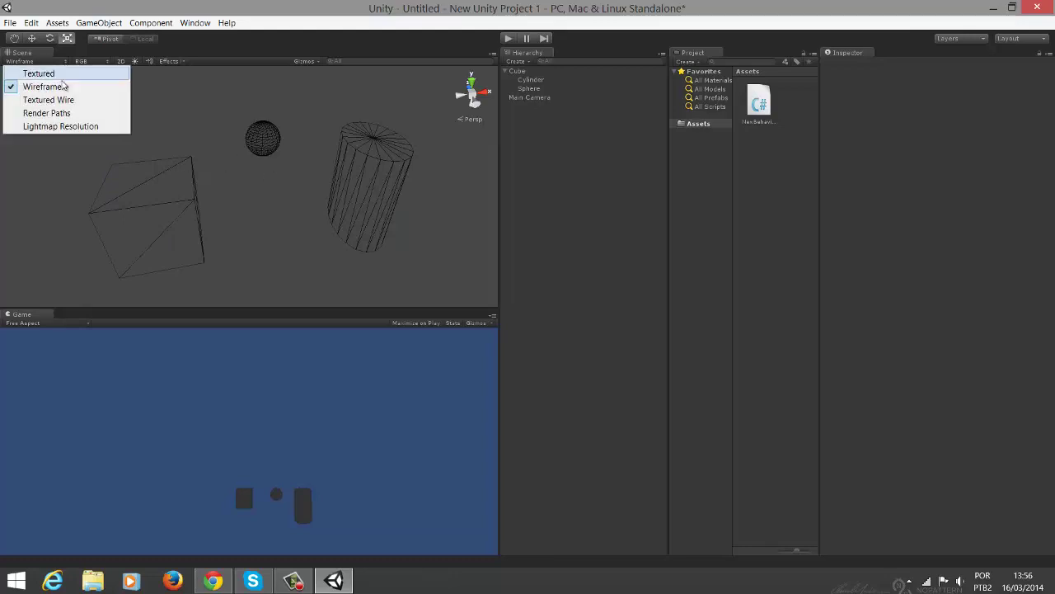
{"action": "left_click", "coordinate": [50, 99]}
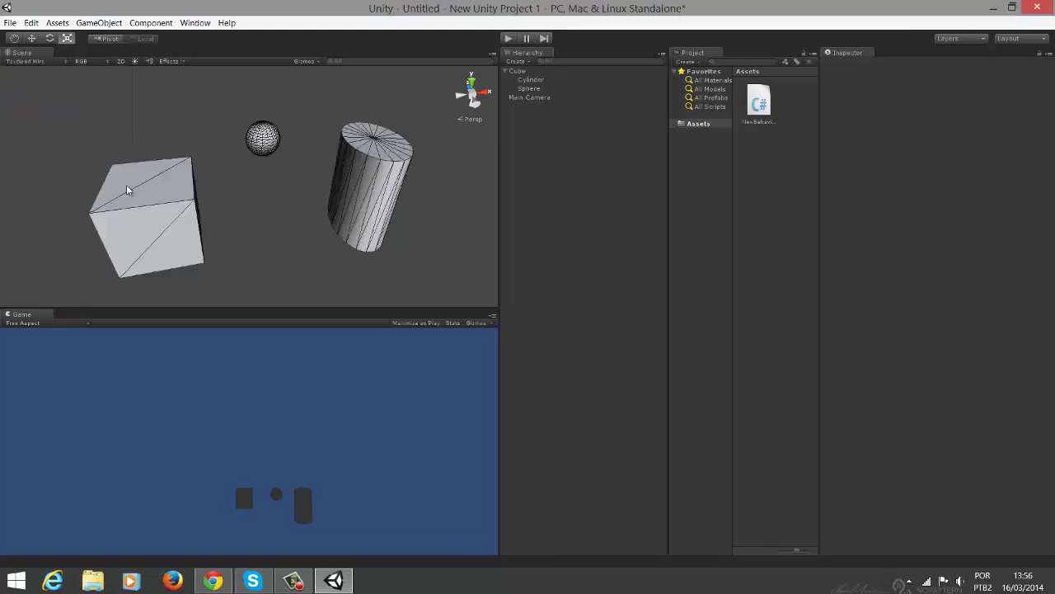
{"action": "left_click", "coordinate": [61, 62]}
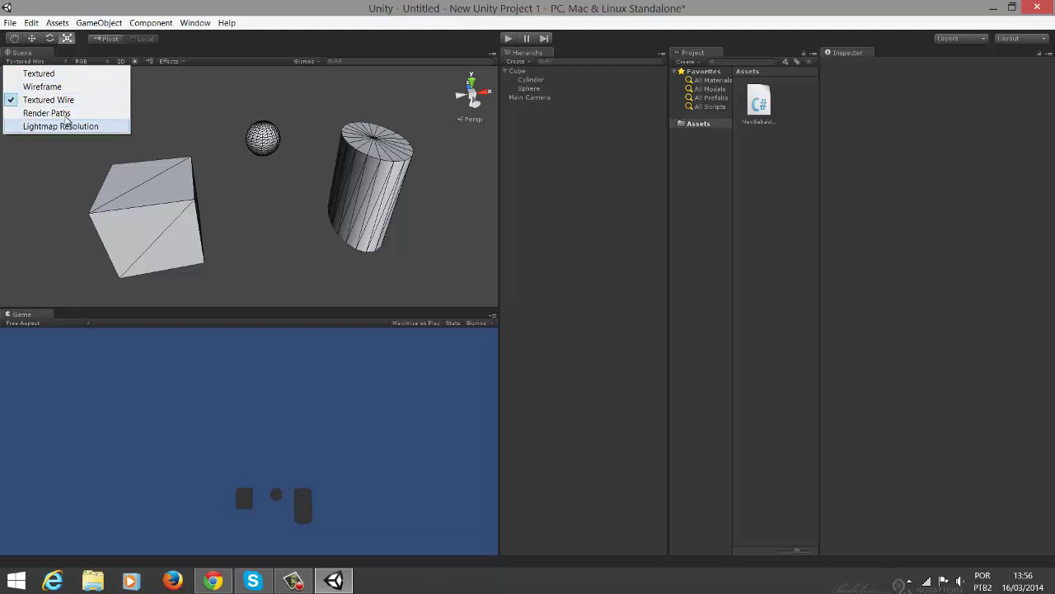
{"action": "left_click", "coordinate": [62, 113]}
{"action": "left_click", "coordinate": [57, 63]}
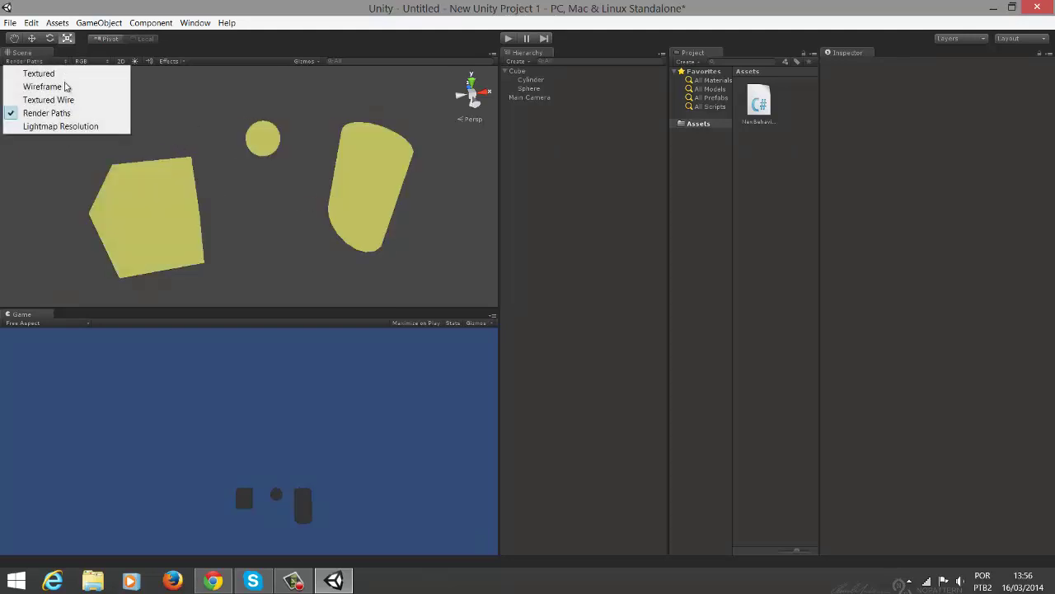
{"action": "left_click", "coordinate": [58, 126]}
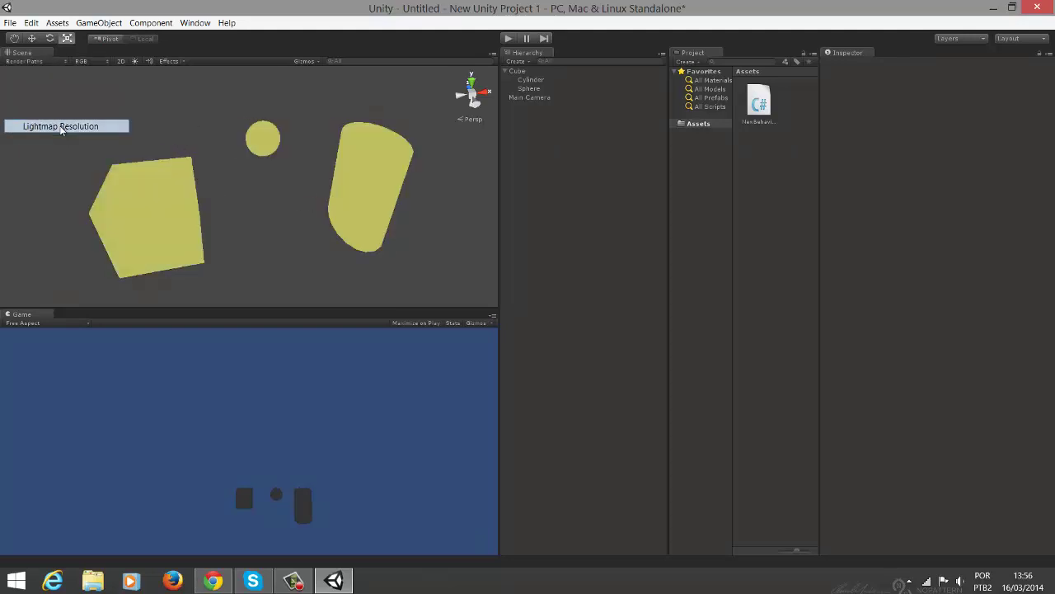
{"action": "left_click", "coordinate": [53, 70]}
{"action": "left_click", "coordinate": [36, 71]}
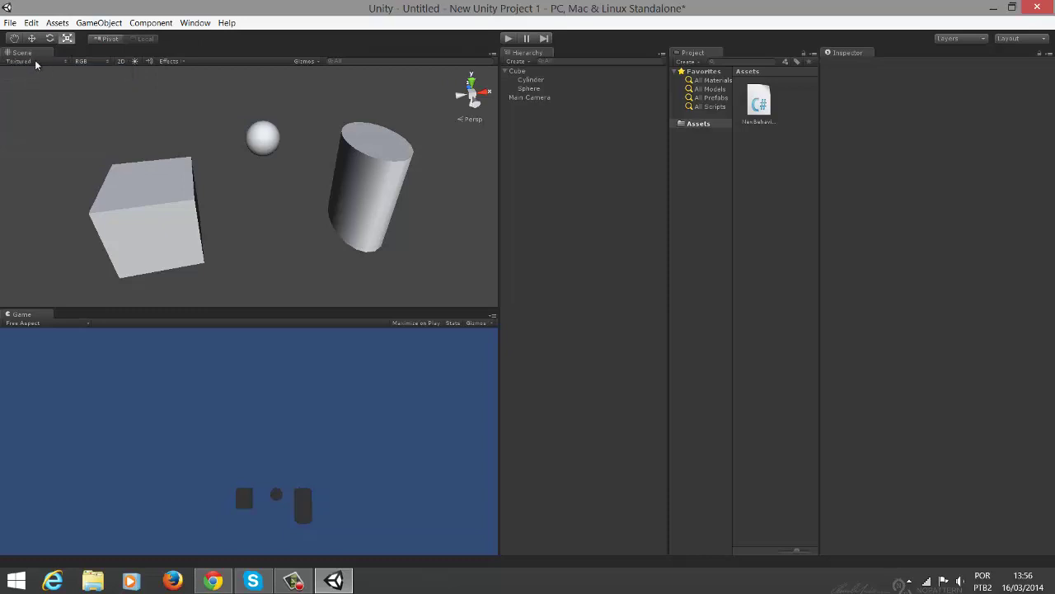
Compare the Alpha and Overdraw render modes of the scene view and return to RGB
{"action": "left_click", "coordinate": [105, 61]}
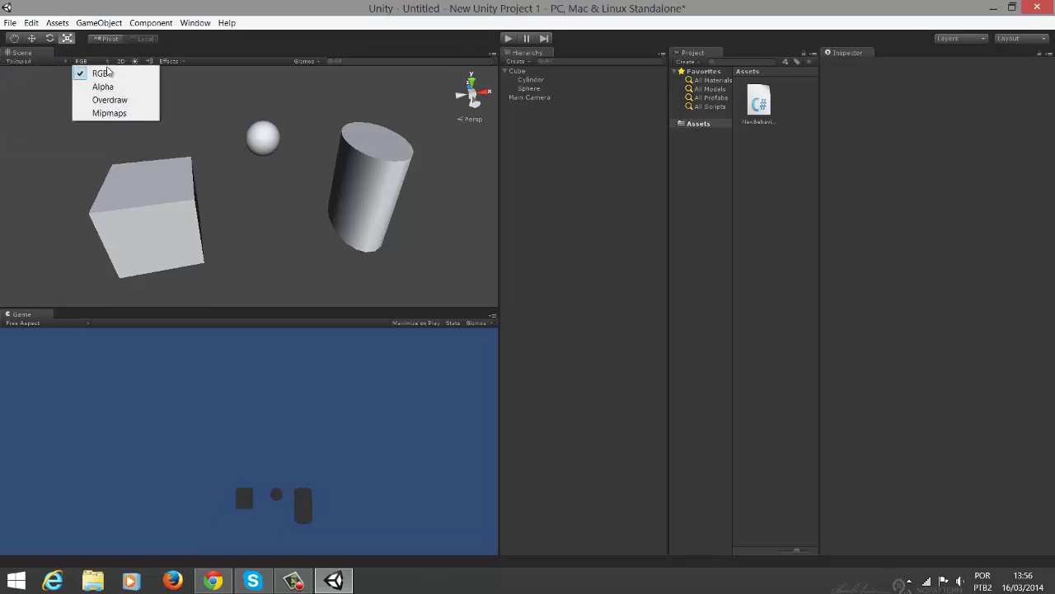
{"action": "left_click", "coordinate": [105, 87]}
{"action": "left_click", "coordinate": [100, 62]}
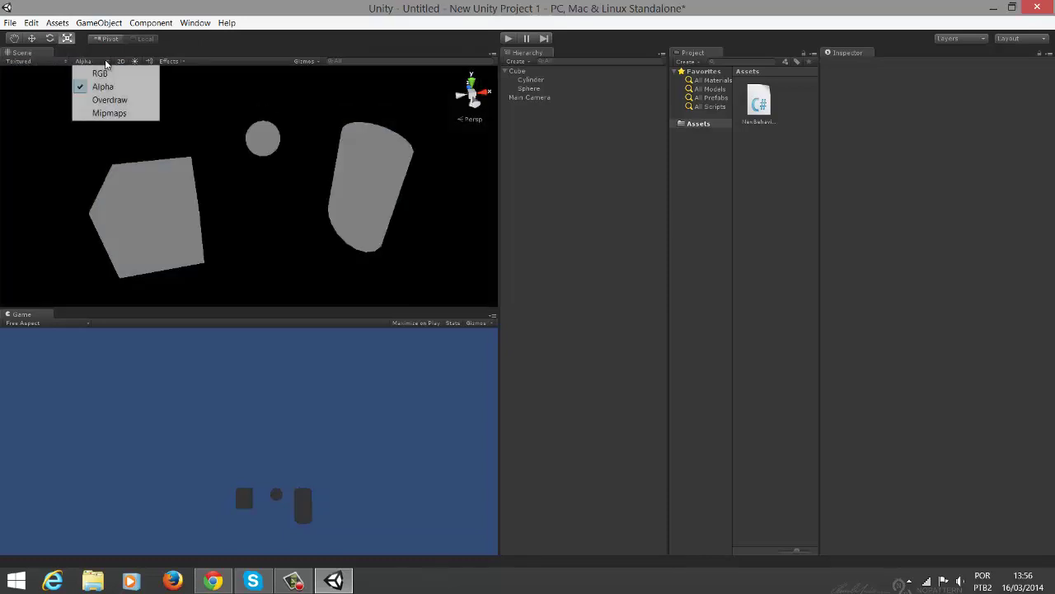
{"action": "left_click", "coordinate": [107, 101]}
{"action": "left_click", "coordinate": [108, 61]}
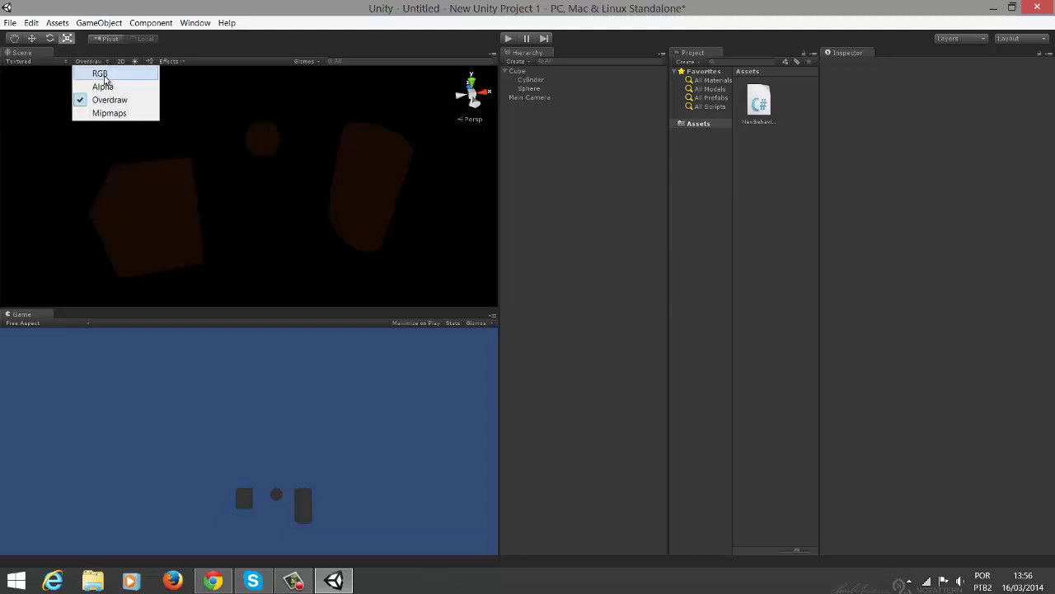
{"action": "left_click", "coordinate": [106, 74]}
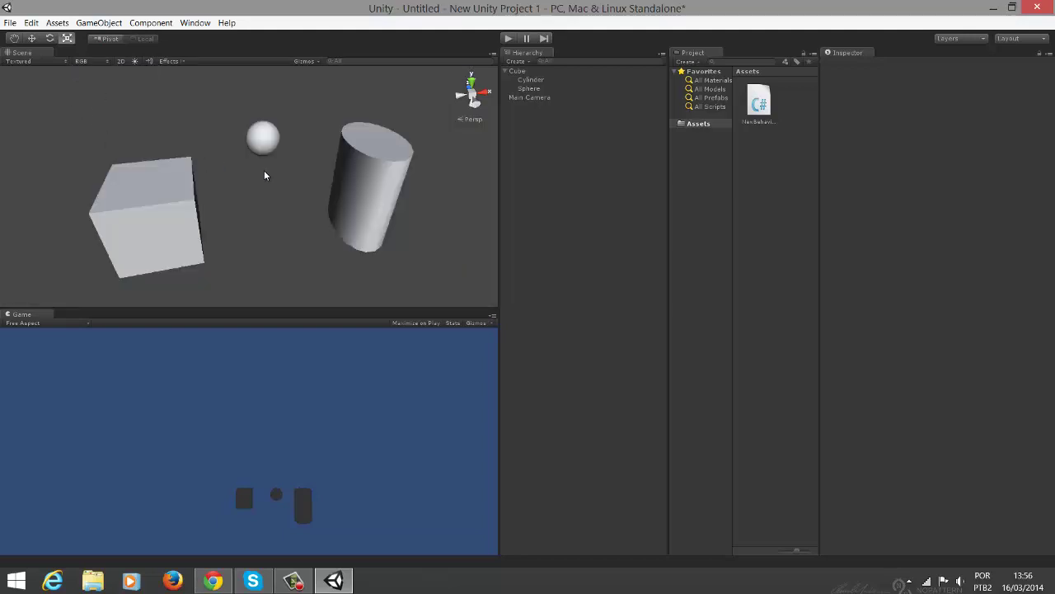
Toggle the scene view's 2D mode repeatedly to compare the 2D and 3D views of the objects
{"action": "left_click", "coordinate": [120, 62]}
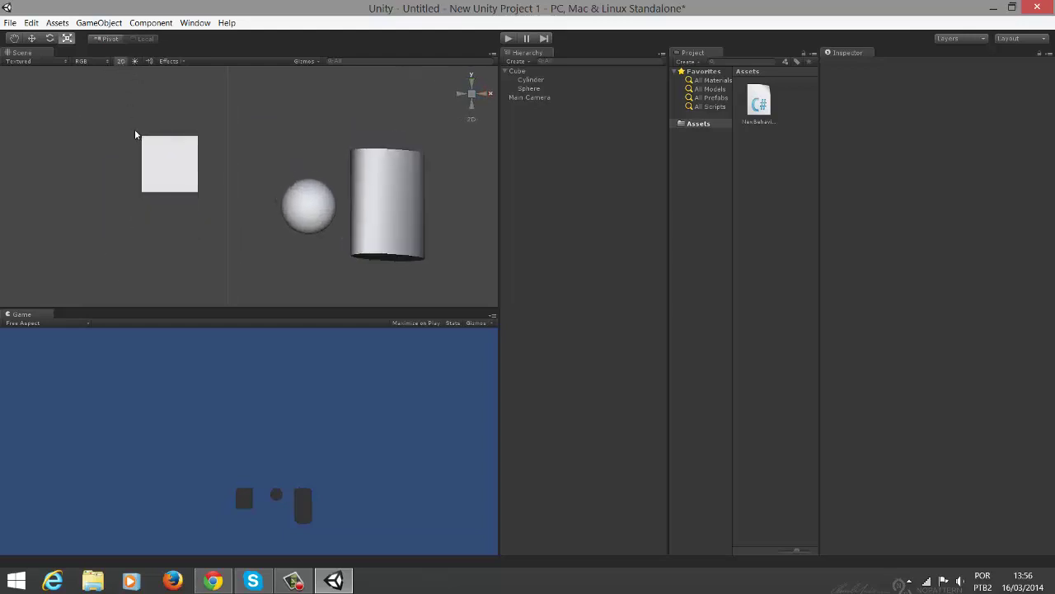
{"action": "left_click", "coordinate": [122, 60]}
{"action": "left_click", "coordinate": [122, 61]}
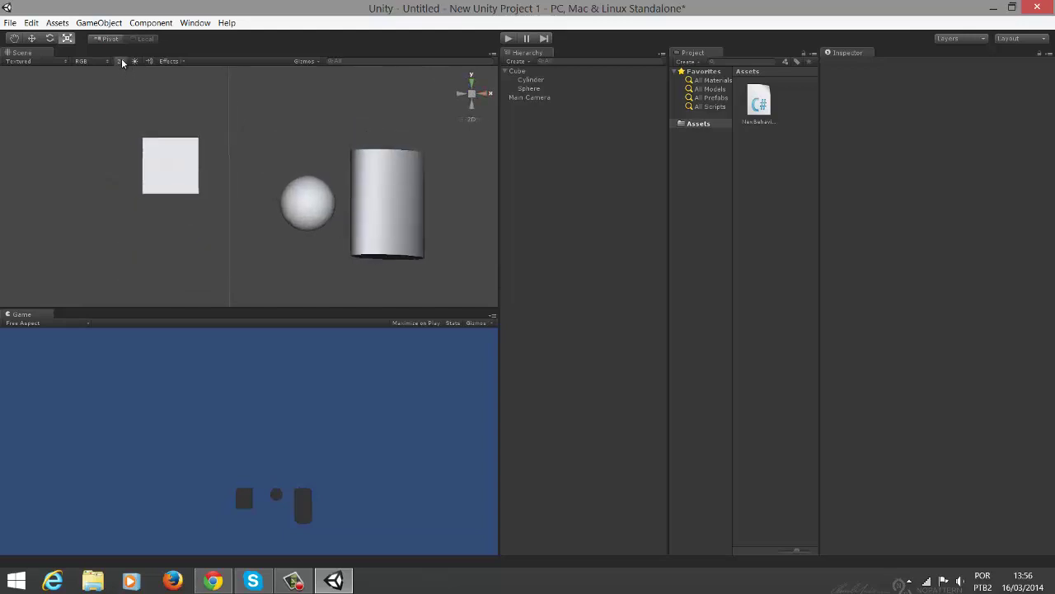
Switch the scene view between 2D and 3D a few more times, ending in the 3D perspective view
{"action": "left_click", "coordinate": [121, 59]}
{"action": "left_click", "coordinate": [121, 60]}
{"action": "left_click", "coordinate": [121, 61]}
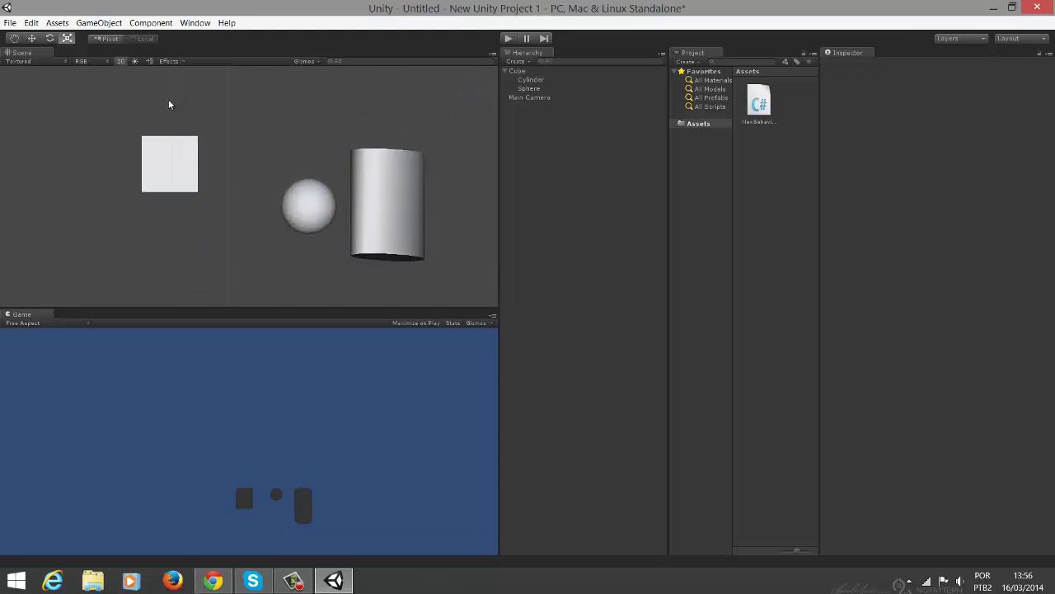
{"action": "left_click", "coordinate": [121, 60]}
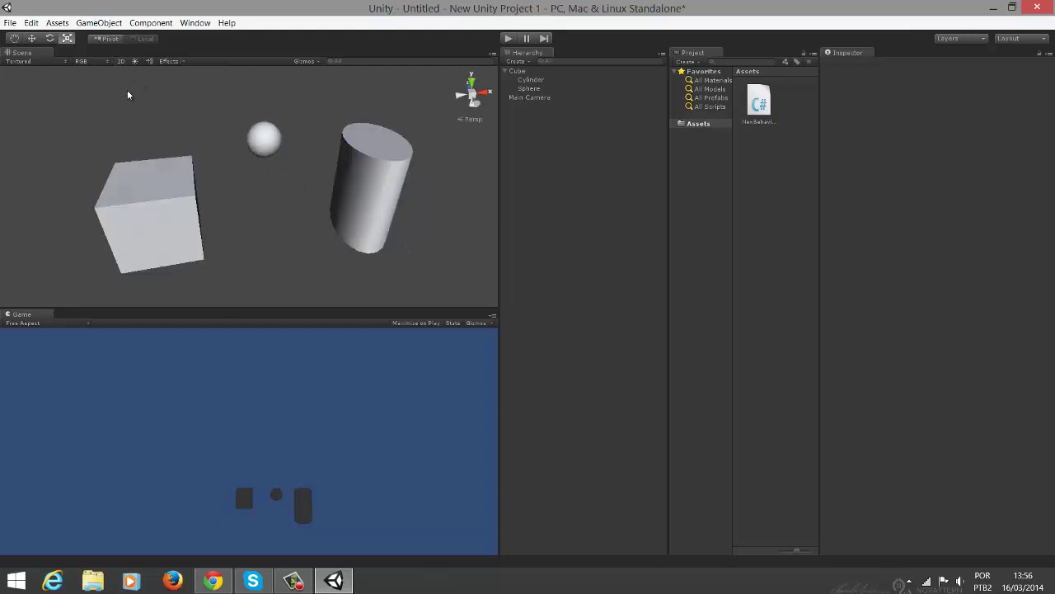
Toggle the scene view's lighting on and off repeatedly to compare the objects' shading, ending with the default scene lighting
{"action": "left_click", "coordinate": [136, 61]}
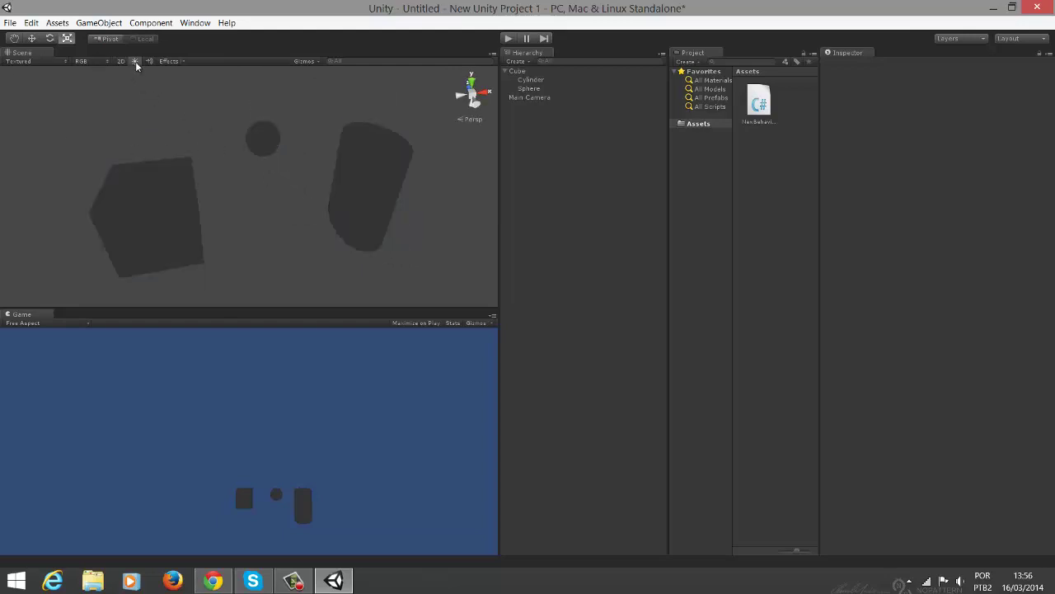
{"action": "left_click", "coordinate": [134, 61]}
{"action": "left_click", "coordinate": [135, 61]}
{"action": "left_click", "coordinate": [134, 61]}
{"action": "left_click", "coordinate": [135, 61]}
{"action": "left_click", "coordinate": [133, 62]}
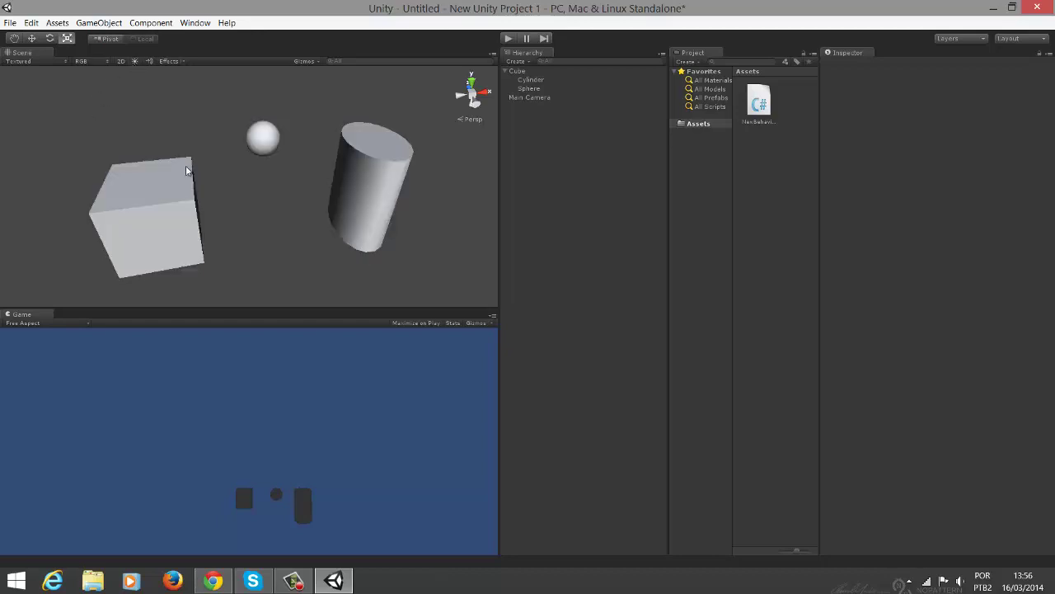
{"action": "left_click", "coordinate": [134, 61]}
{"action": "left_click", "coordinate": [134, 61]}
Examine the scene view's Effects options and its Gizmos settings for built-in components without changing any
{"action": "left_click", "coordinate": [183, 62]}
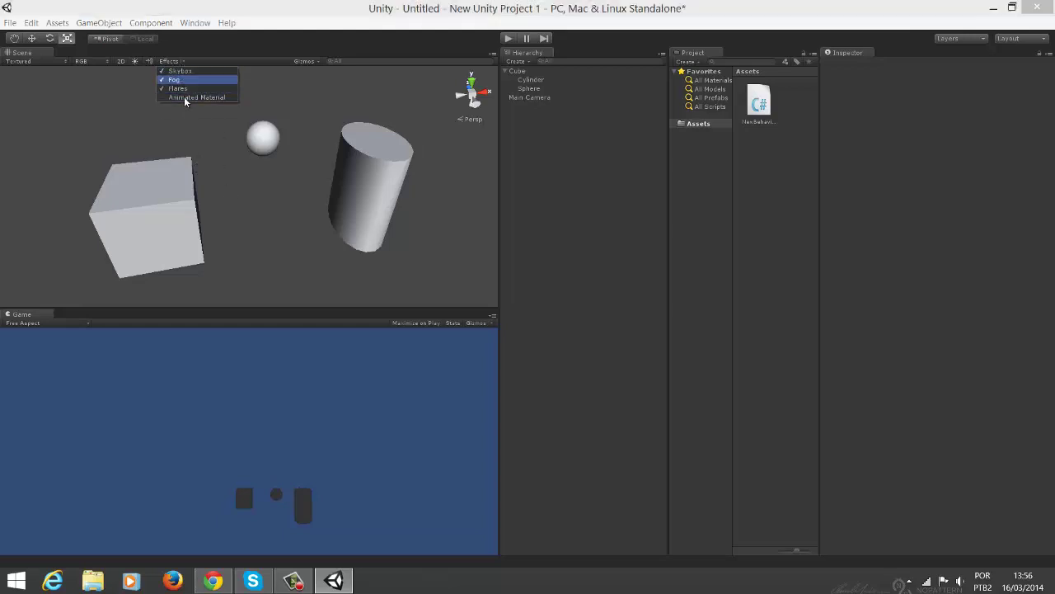
{"action": "left_click", "coordinate": [227, 59]}
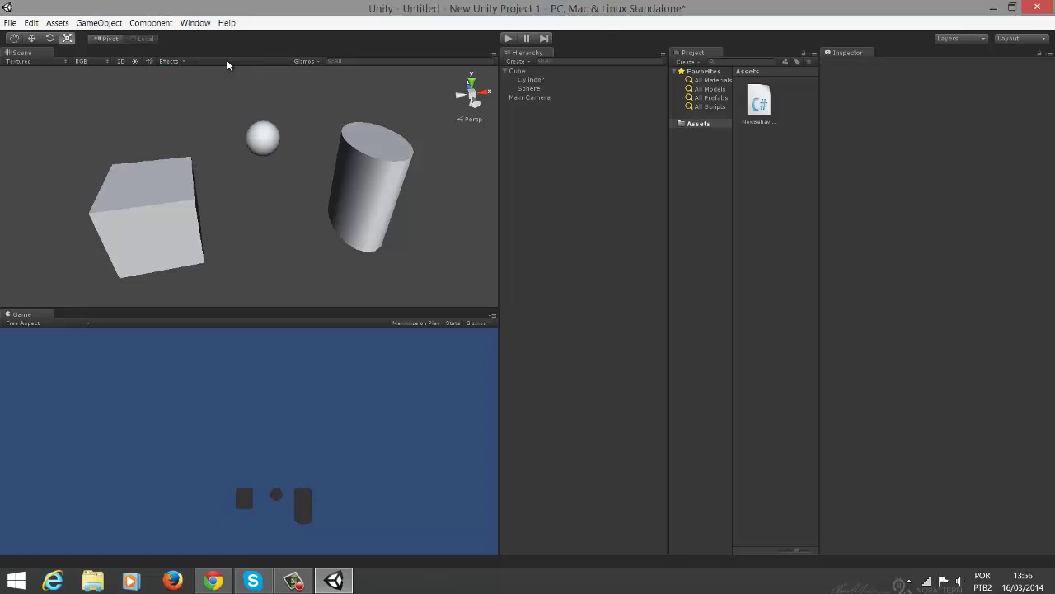
{"action": "left_click", "coordinate": [318, 61]}
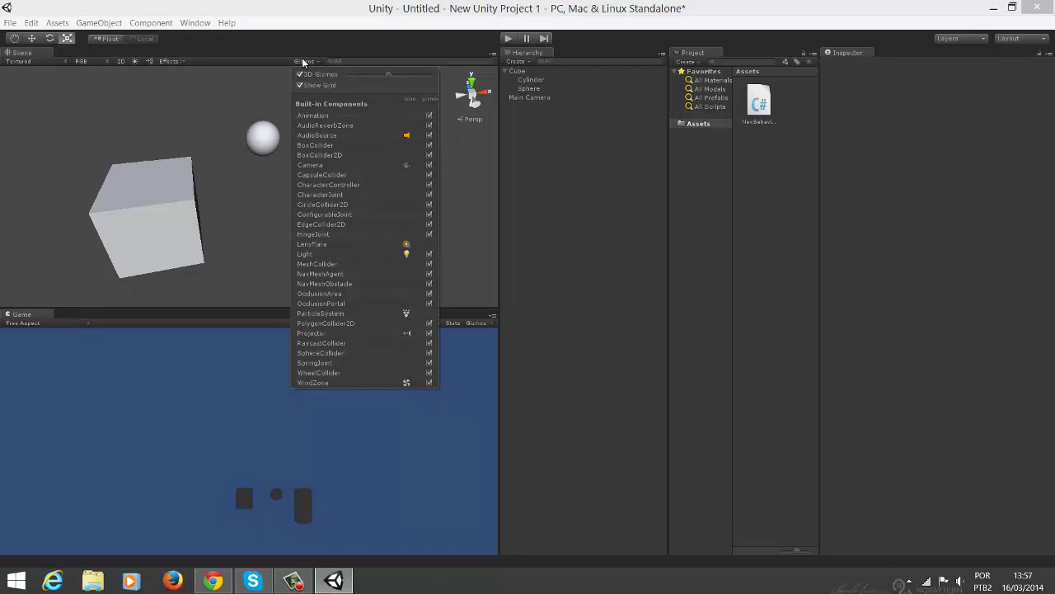
{"action": "left_click", "coordinate": [269, 62]}
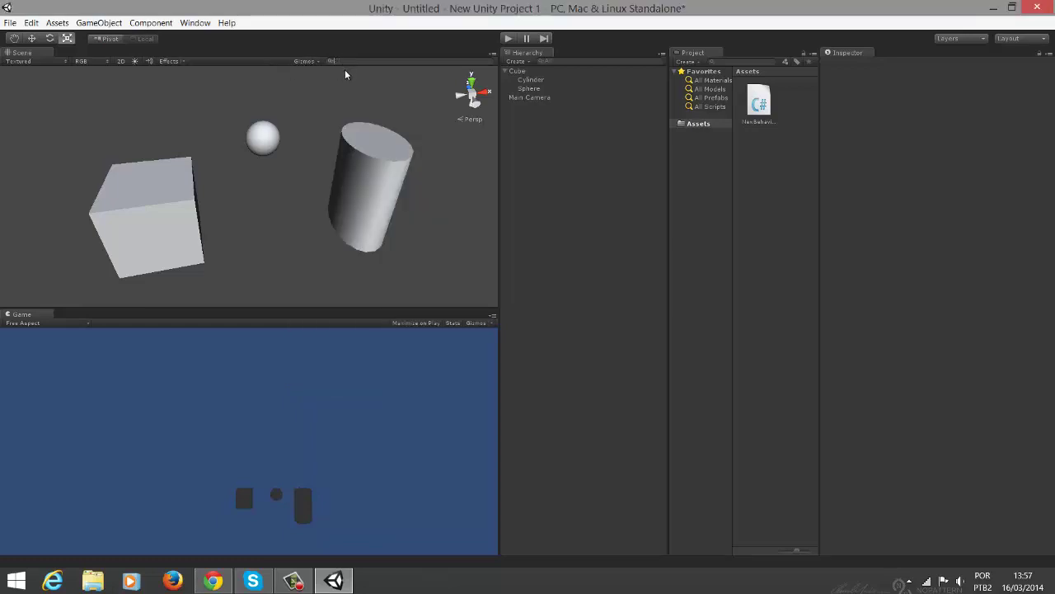
Filter the scene objects by "cyl" to isolate the Cylinder, and clear the filter
{"action": "type", "text": "cyl"}
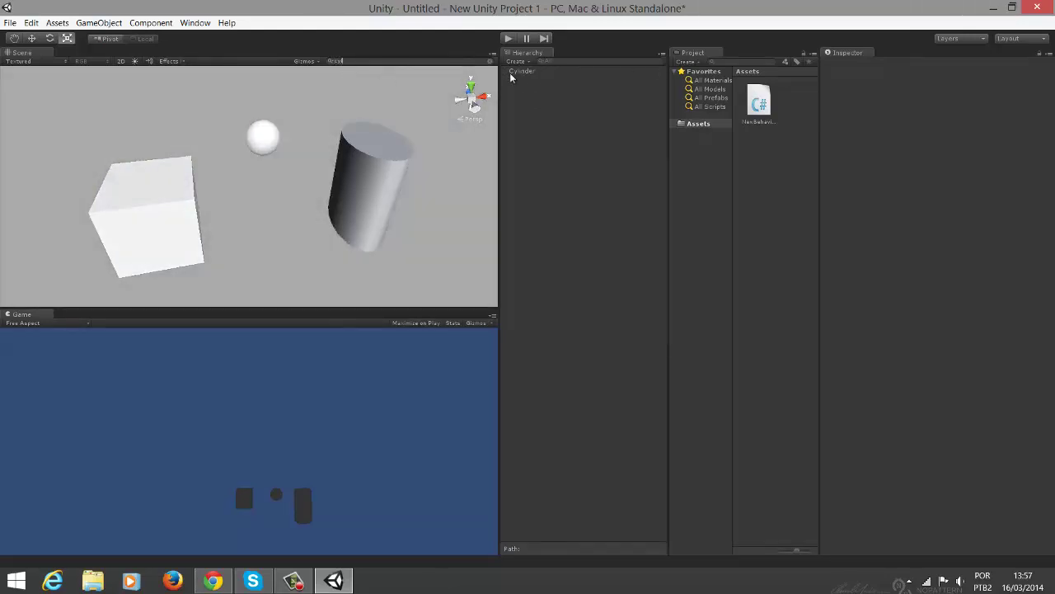
{"action": "scroll", "coordinate": [323, 191], "scroll_direction": "down", "scroll_amount": 5}
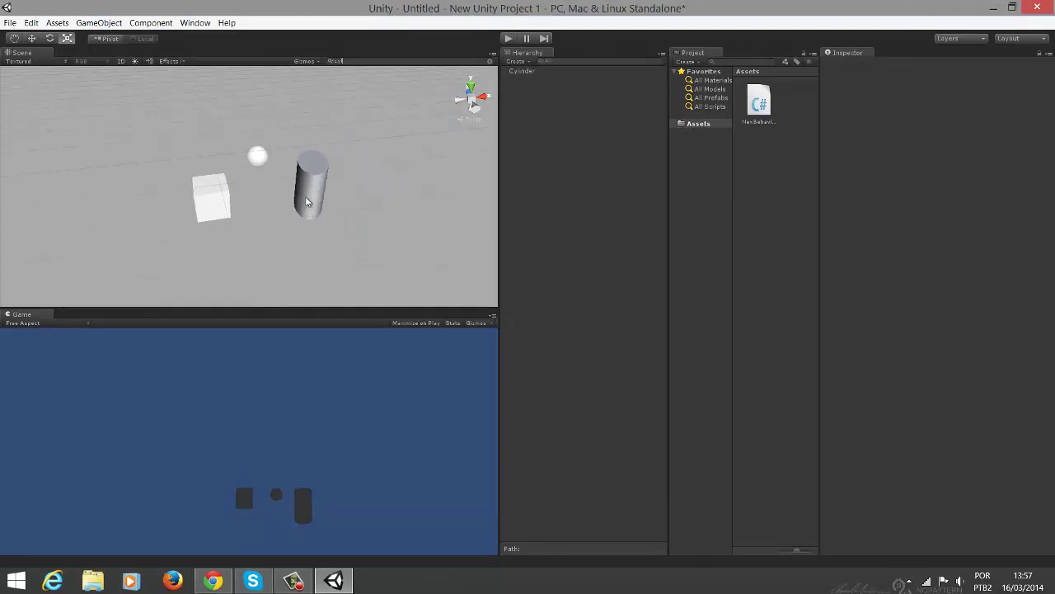
{"action": "scroll", "coordinate": [318, 194], "scroll_direction": "up", "scroll_amount": 1}
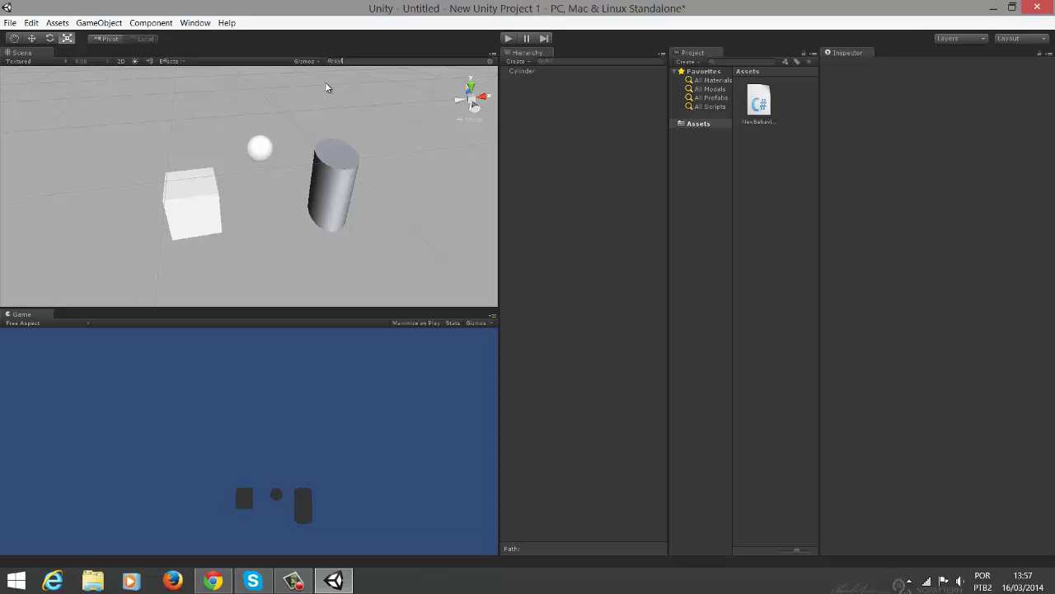
{"action": "key", "text": "BackSpace"}
{"action": "key", "text": "BackSpace"}
{"action": "key", "text": "BackSpace"}
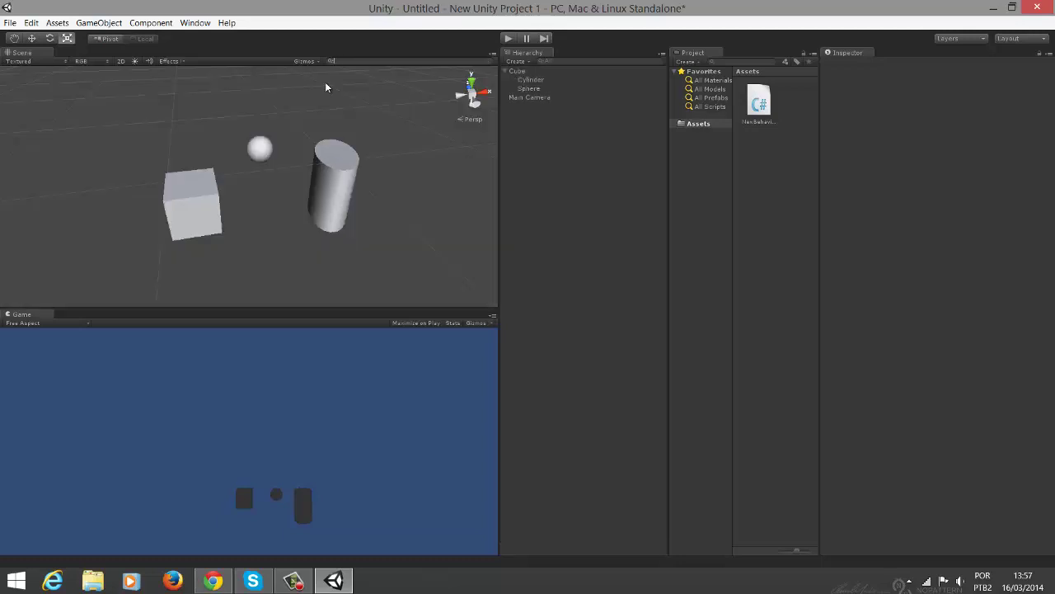
Search the scene objects for "sphere" to isolate the Sphere, and remove the search text
{"action": "type", "text": "Sphere"}
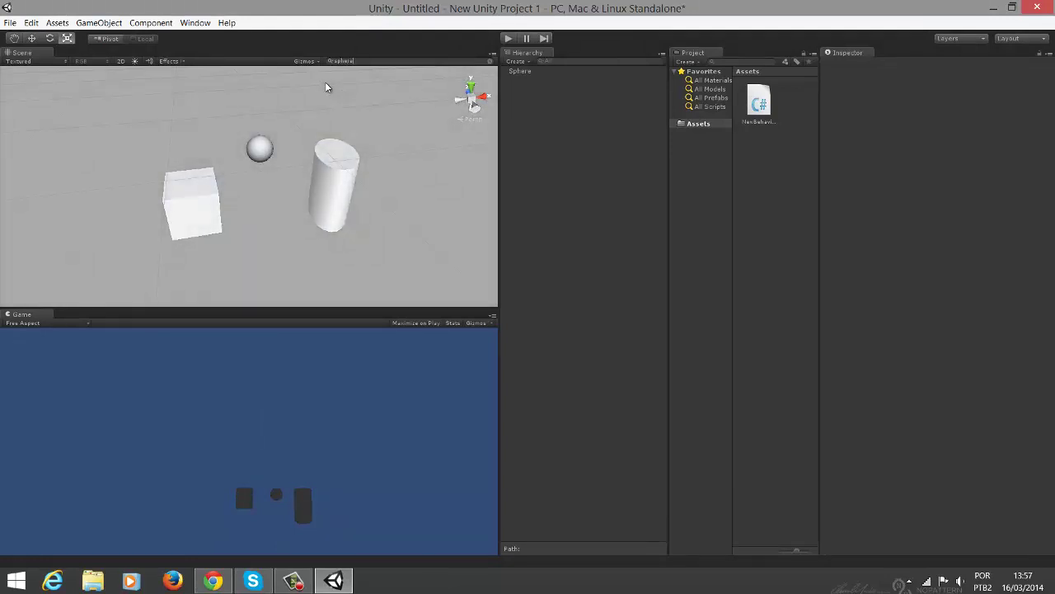
{"action": "key", "text": "BackSpace"}
{"action": "key", "text": "BackSpace"}
{"action": "key", "text": "BackSpace"}
{"action": "key", "text": "BackSpace"}
{"action": "key", "text": "BackSpace"}
{"action": "key", "text": "BackSpace"}
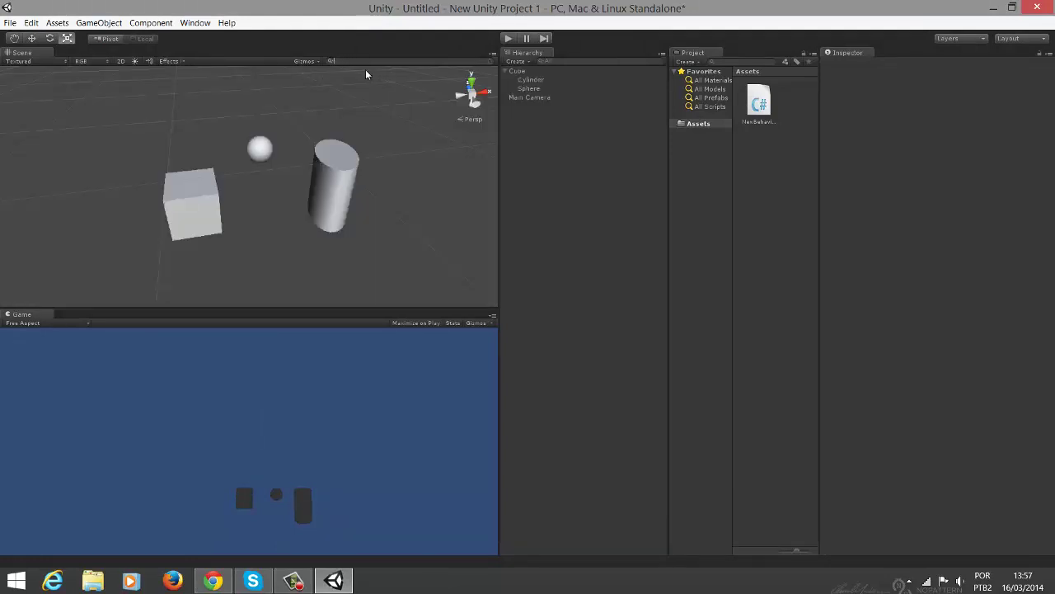
Select the Cube and its child objects alternately to compare their highlights and properties, and clear the selection
{"action": "left_click", "coordinate": [518, 73]}
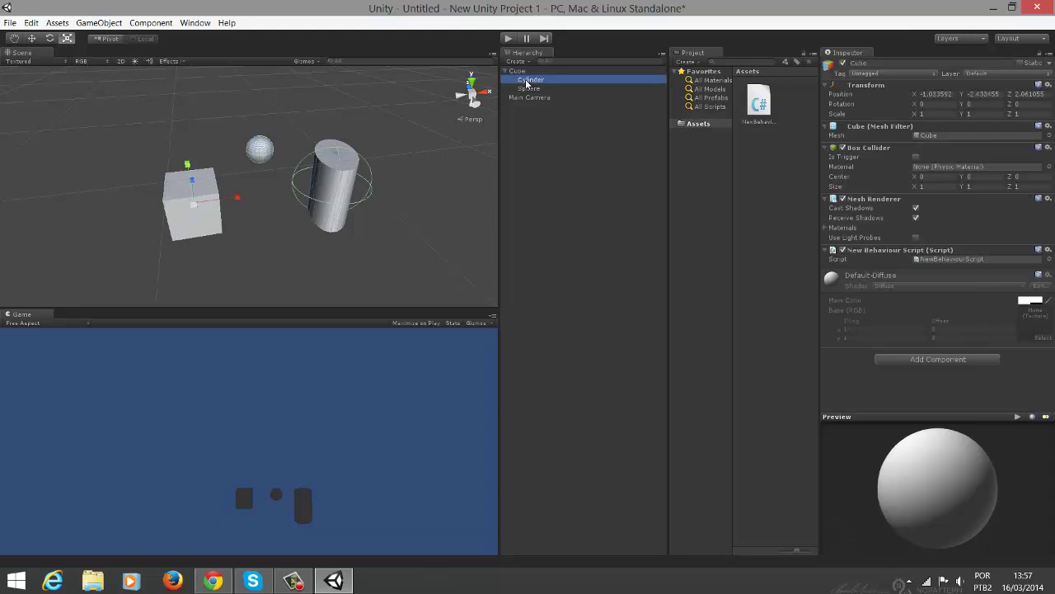
{"action": "key", "text": "Down"}
{"action": "key", "text": "Down"}
{"action": "key", "text": "Down"}
{"action": "left_click", "coordinate": [525, 80]}
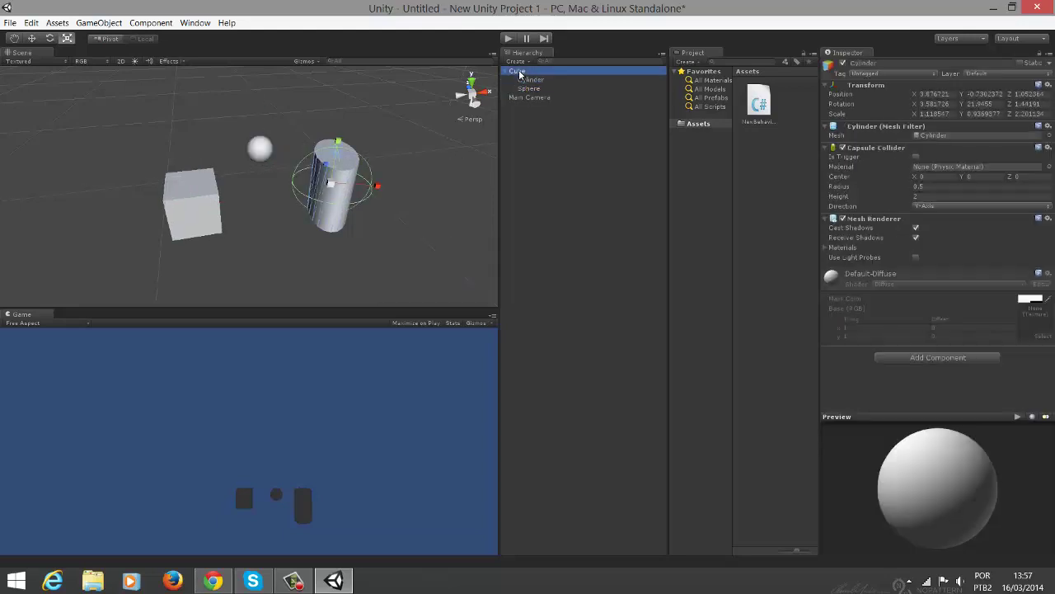
{"action": "left_click", "coordinate": [520, 72]}
{"action": "left_click", "coordinate": [524, 88]}
{"action": "left_click", "coordinate": [520, 73]}
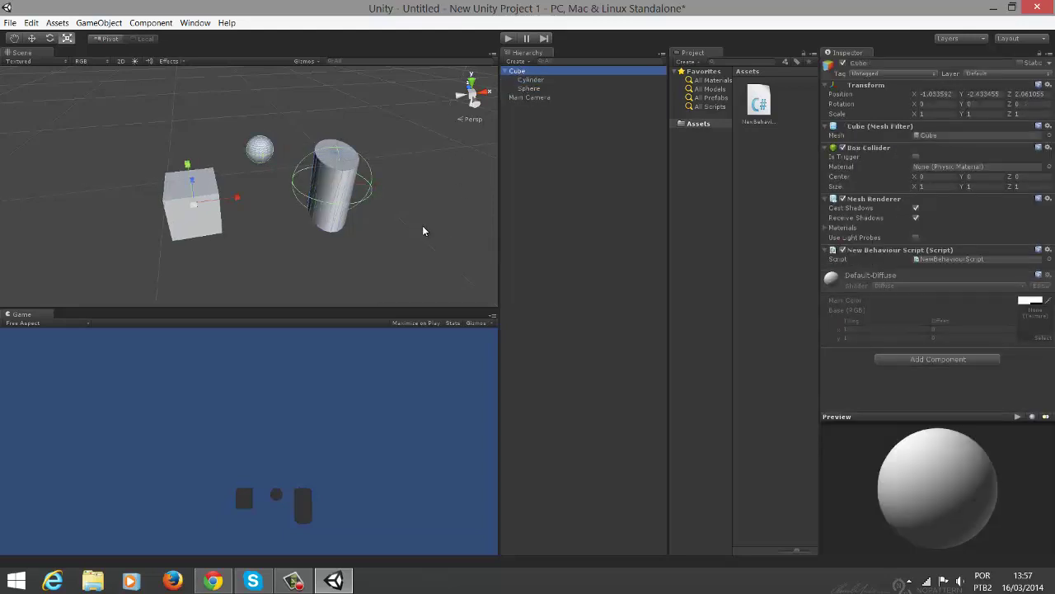
{"action": "left_click", "coordinate": [137, 144]}
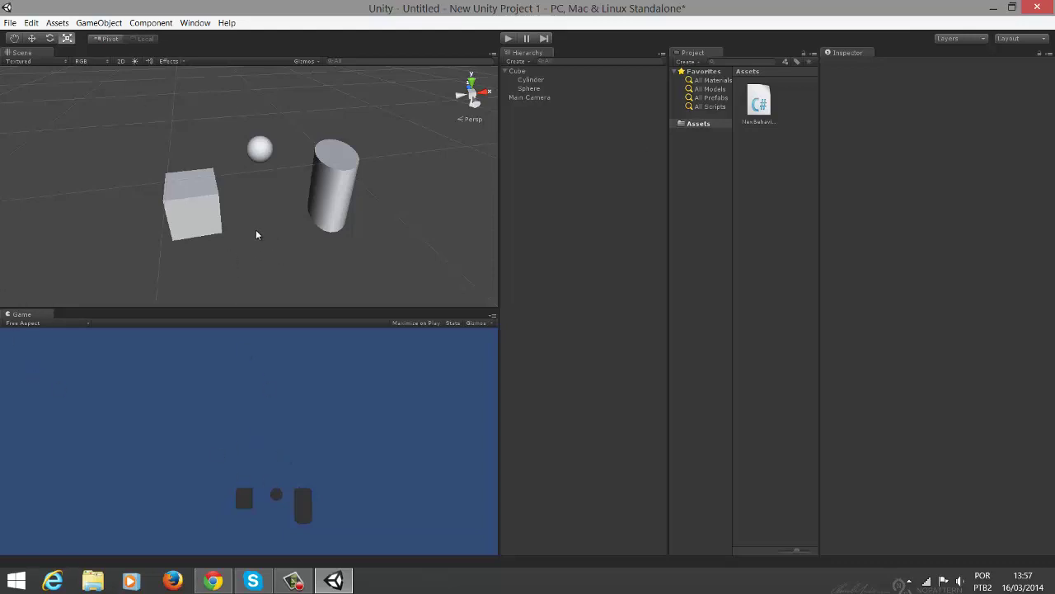
Try the Game view at the 16:9, 16:10 and 4:3 aspect ratios
{"action": "left_click", "coordinate": [75, 322]}
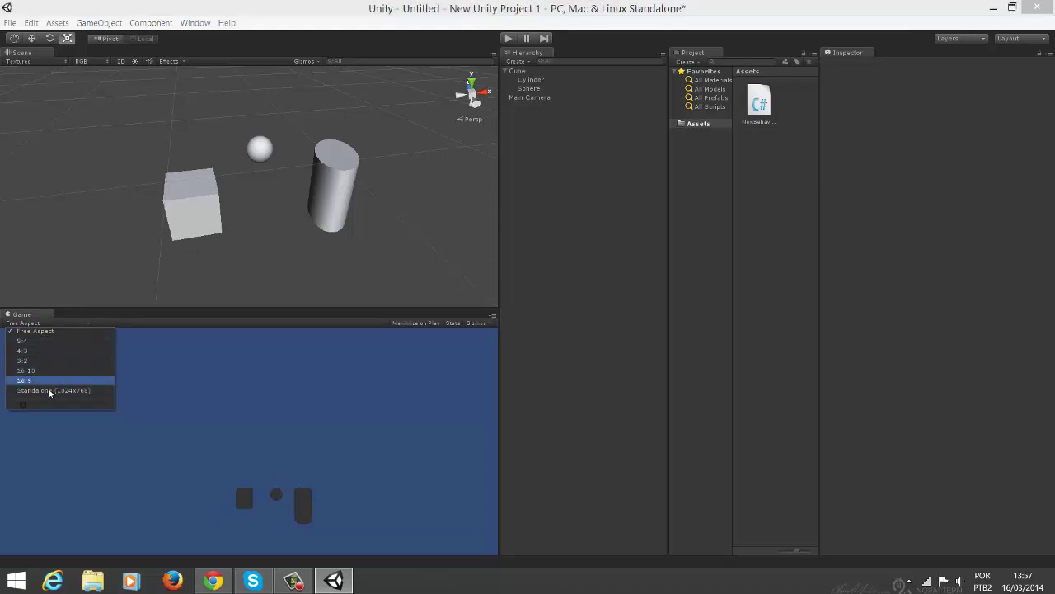
{"action": "left_click", "coordinate": [49, 380]}
{"action": "left_click", "coordinate": [43, 323]}
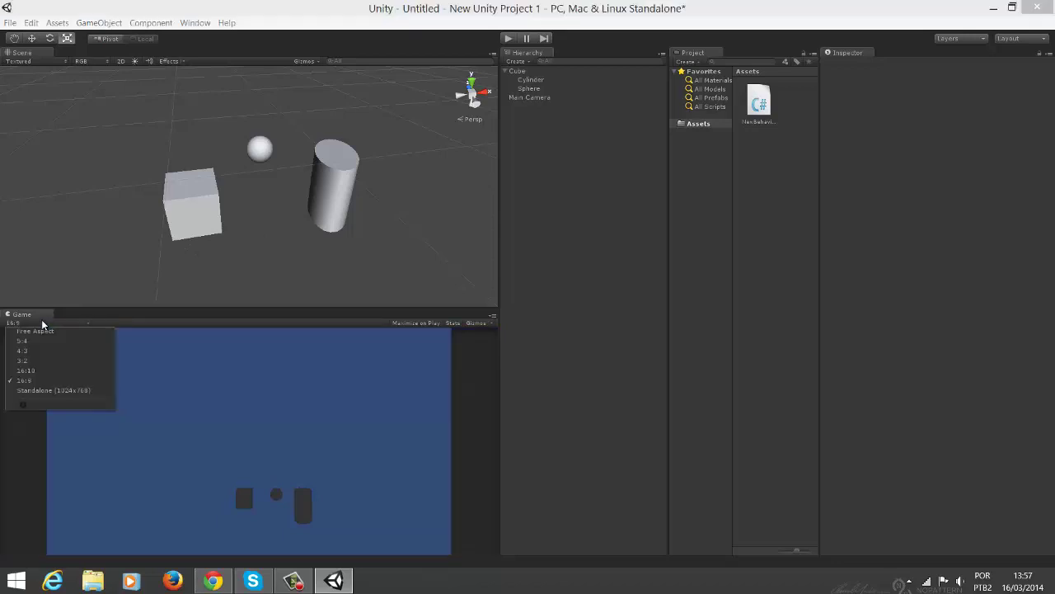
{"action": "left_click", "coordinate": [46, 369]}
{"action": "left_click", "coordinate": [61, 324]}
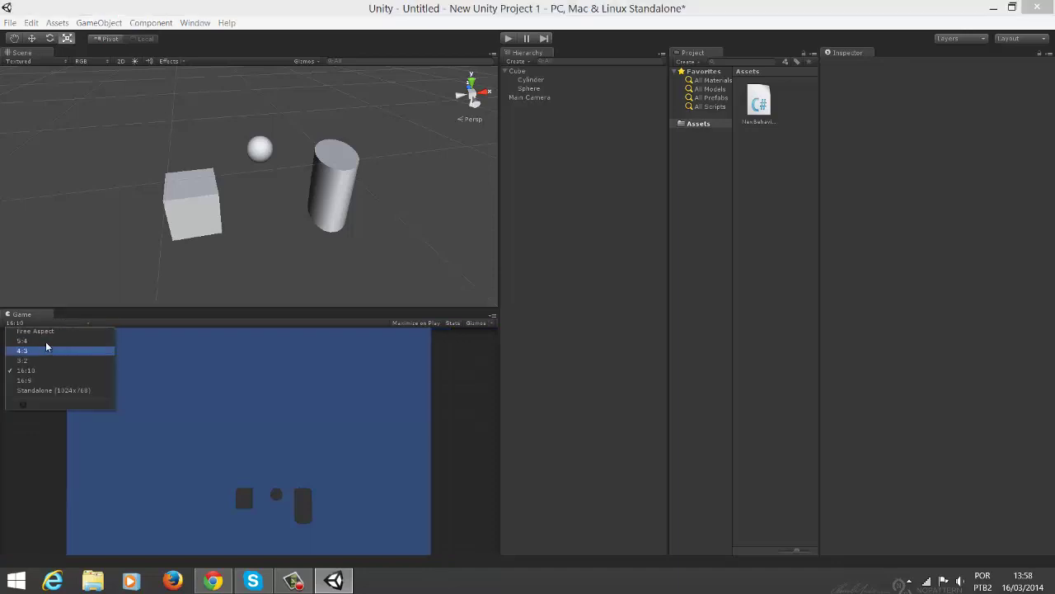
{"action": "left_click", "coordinate": [46, 350]}
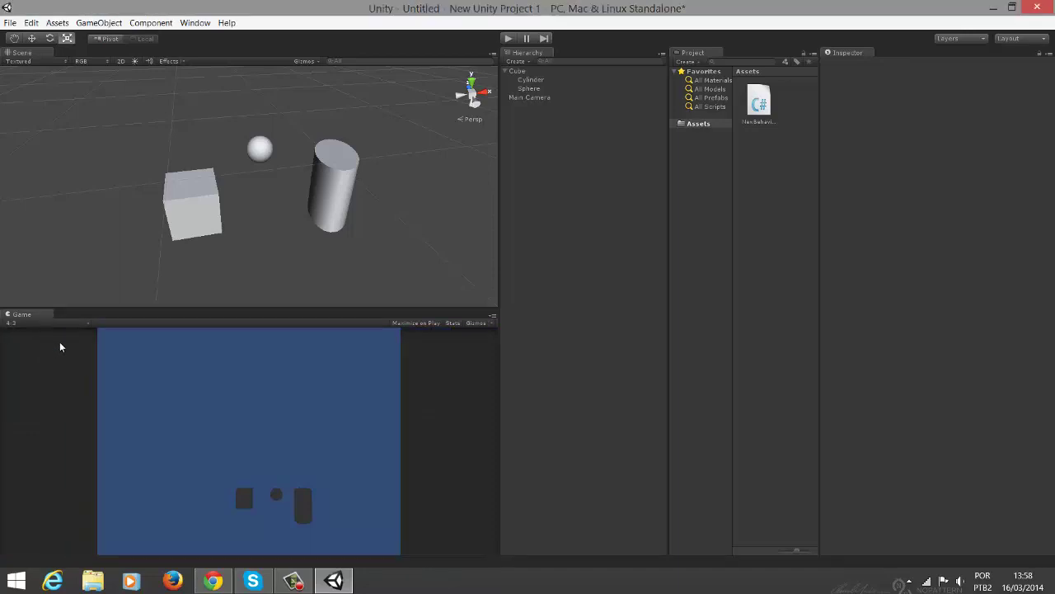
Look at the options for adding a custom Game view resolution, cancel them, and set the aspect ratio to 16:9
{"action": "left_click", "coordinate": [87, 323]}
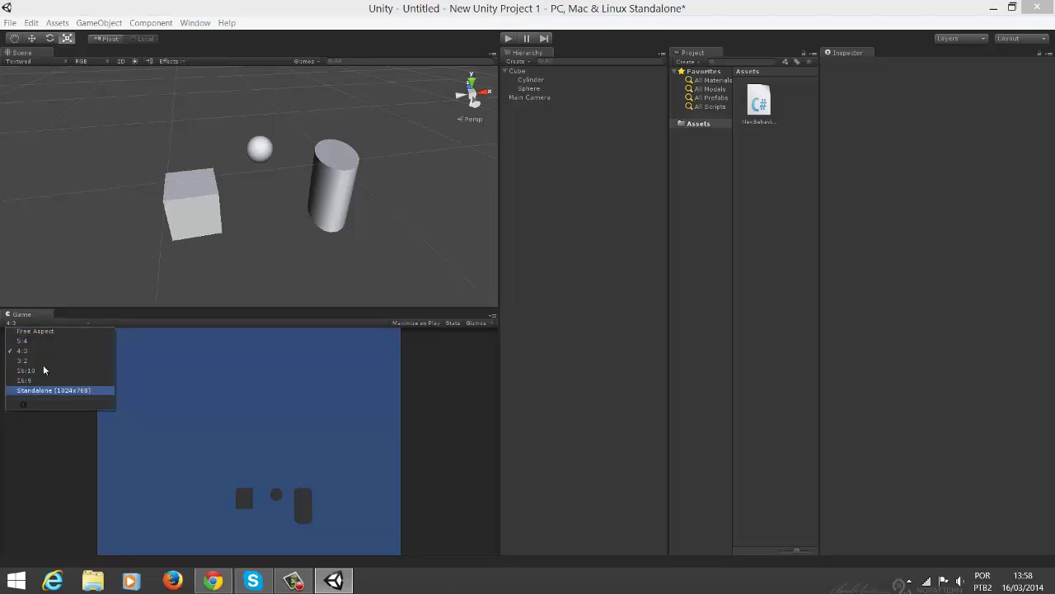
{"action": "left_click", "coordinate": [23, 404]}
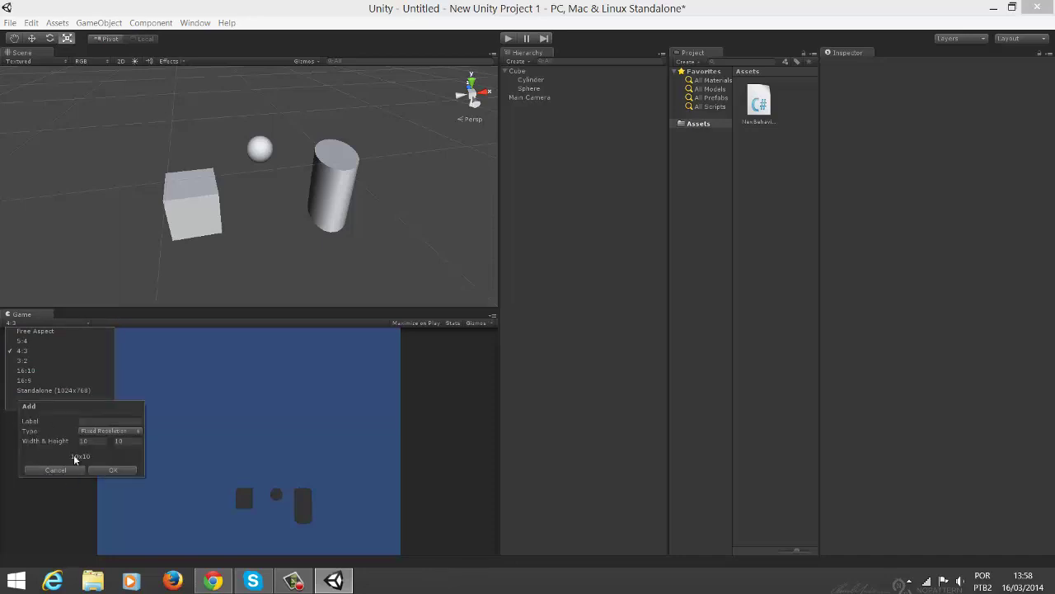
{"action": "left_click", "coordinate": [54, 470]}
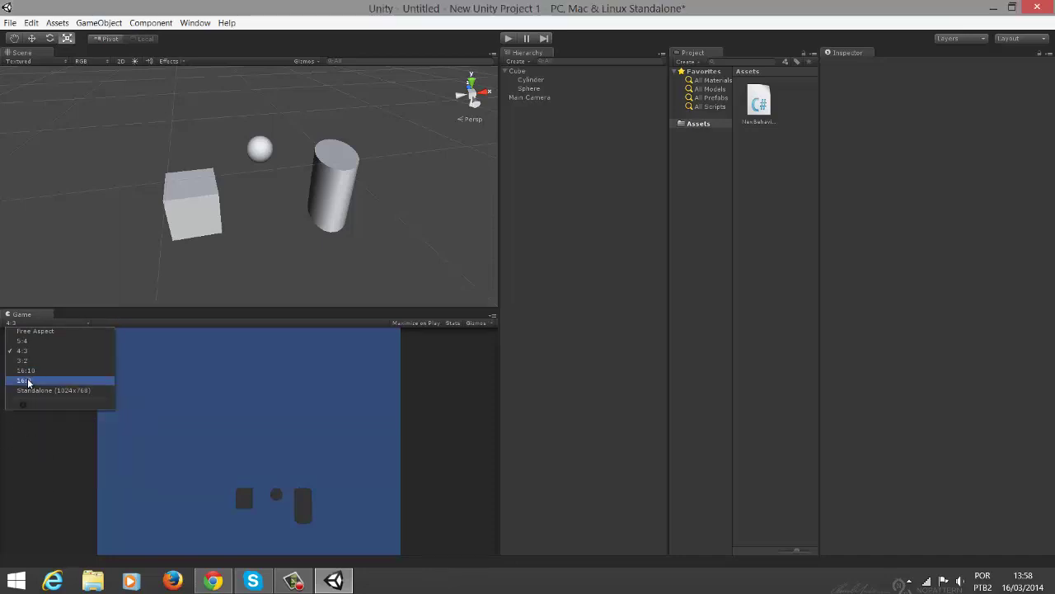
{"action": "left_click", "coordinate": [29, 381]}
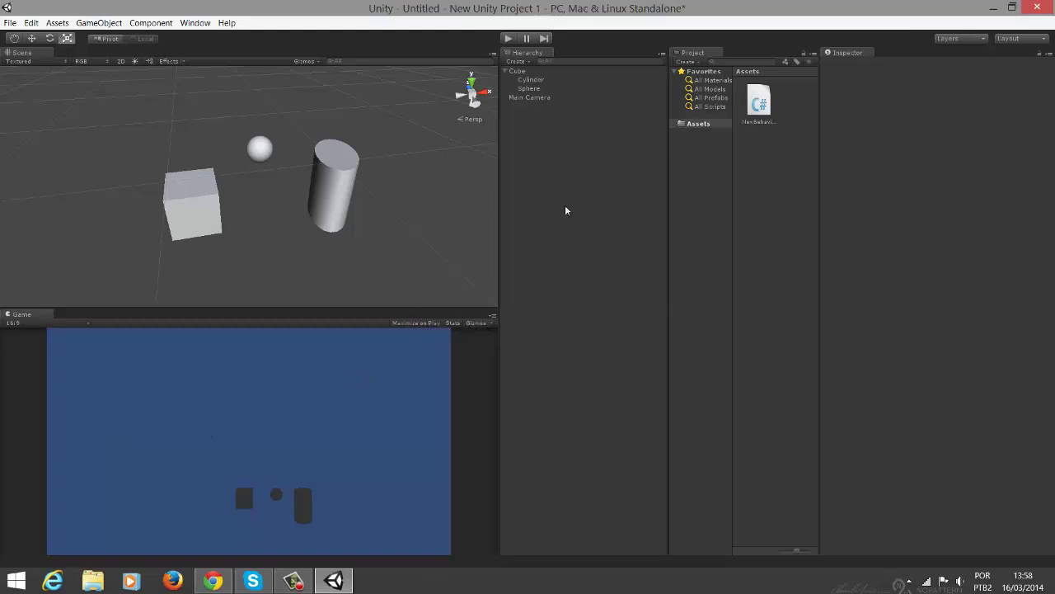
Compare the object types offered for creation in the Hierarchy with those under GameObject's Create Other
{"action": "left_click", "coordinate": [519, 62]}
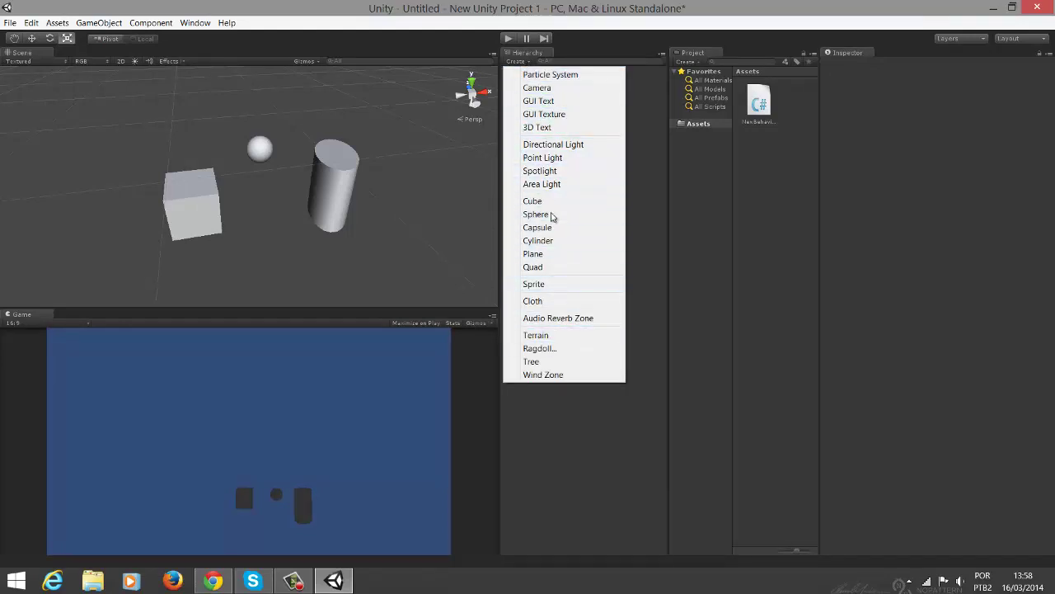
{"action": "left_click", "coordinate": [61, 24]}
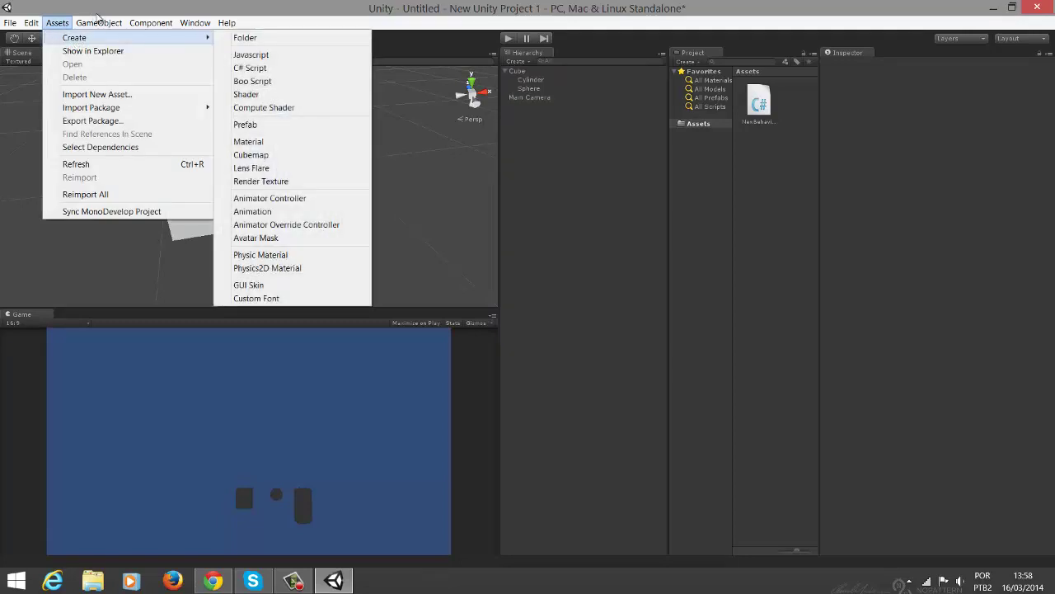
{"action": "mouse_move", "coordinate": [99, 22]}
{"action": "mouse_move", "coordinate": [114, 52]}
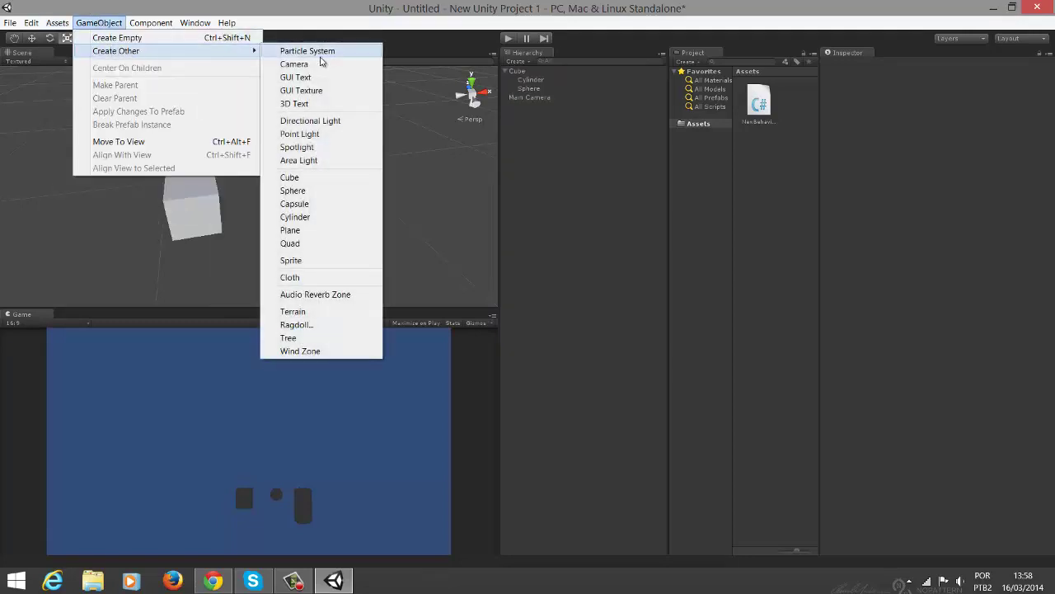
{"action": "left_click", "coordinate": [522, 63]}
{"action": "left_click", "coordinate": [522, 63]}
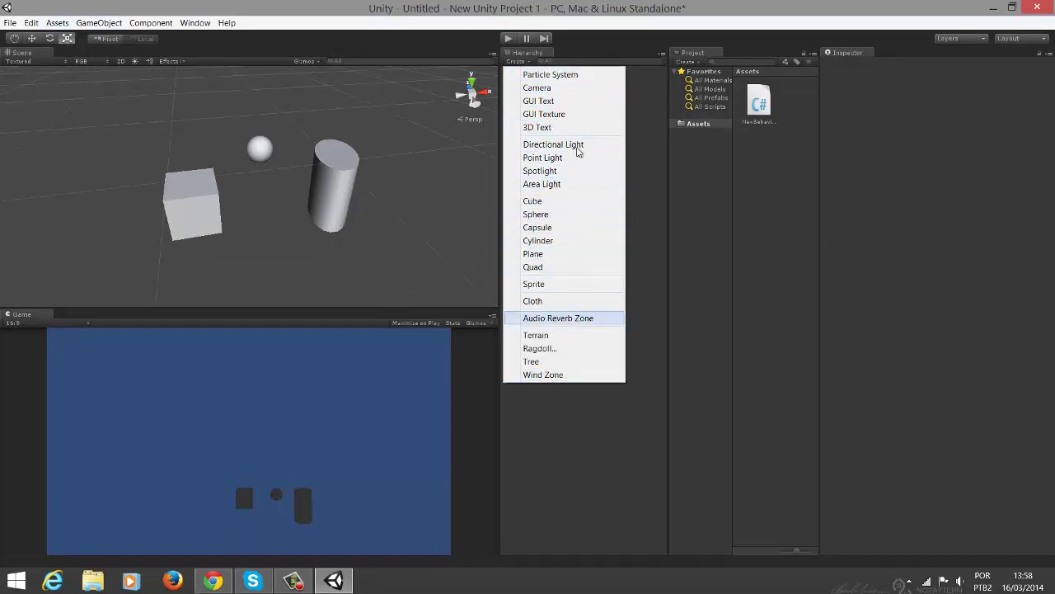
{"action": "left_click", "coordinate": [645, 277]}
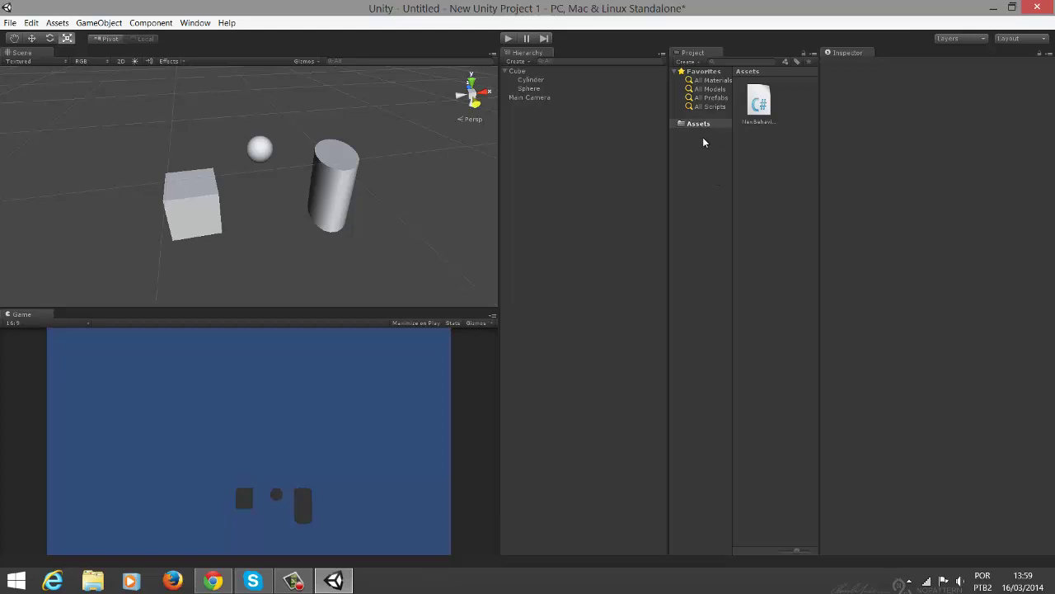
Create a folder named Scripts in the project's Assets folder
{"action": "left_click", "coordinate": [763, 105]}
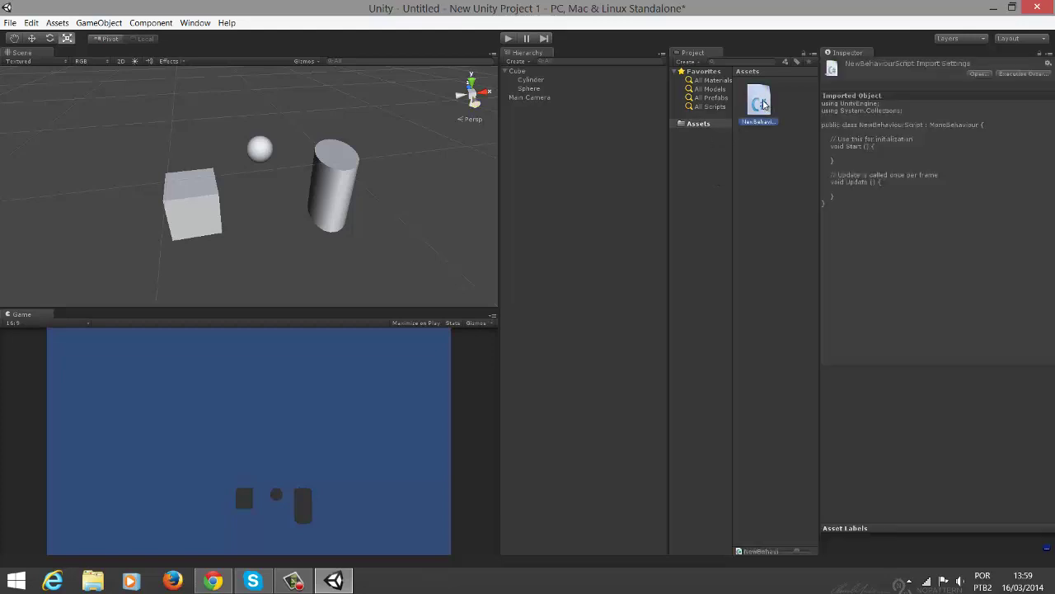
{"action": "left_click", "coordinate": [678, 161]}
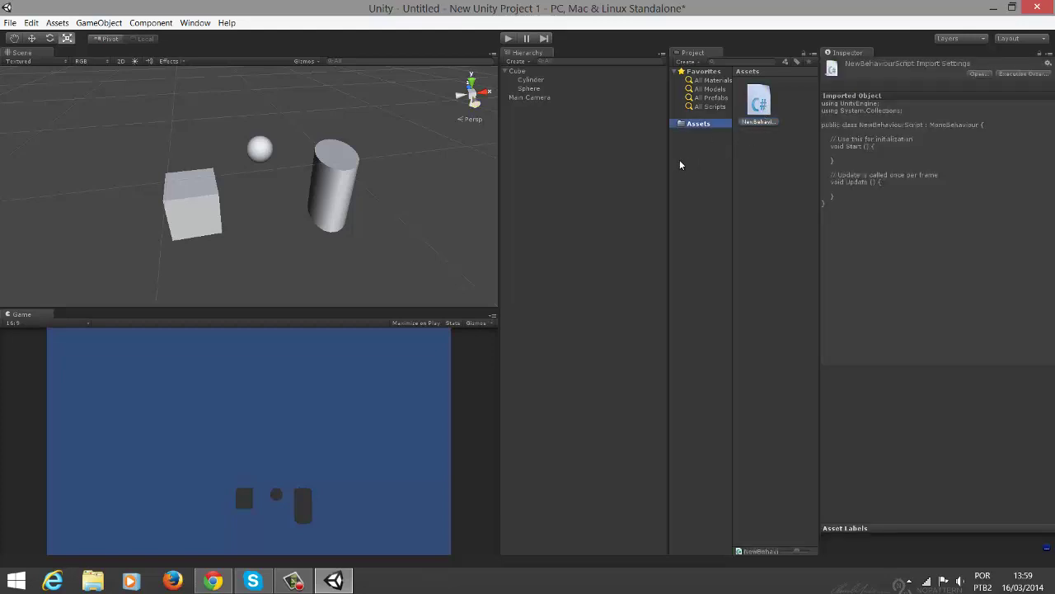
{"action": "left_click", "coordinate": [696, 62]}
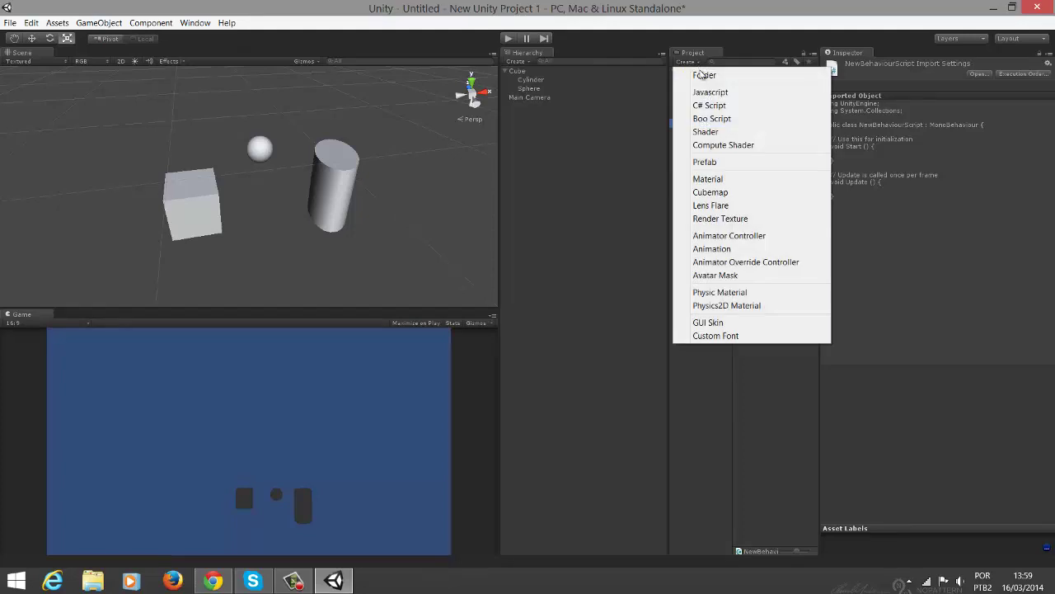
{"action": "left_click", "coordinate": [703, 72]}
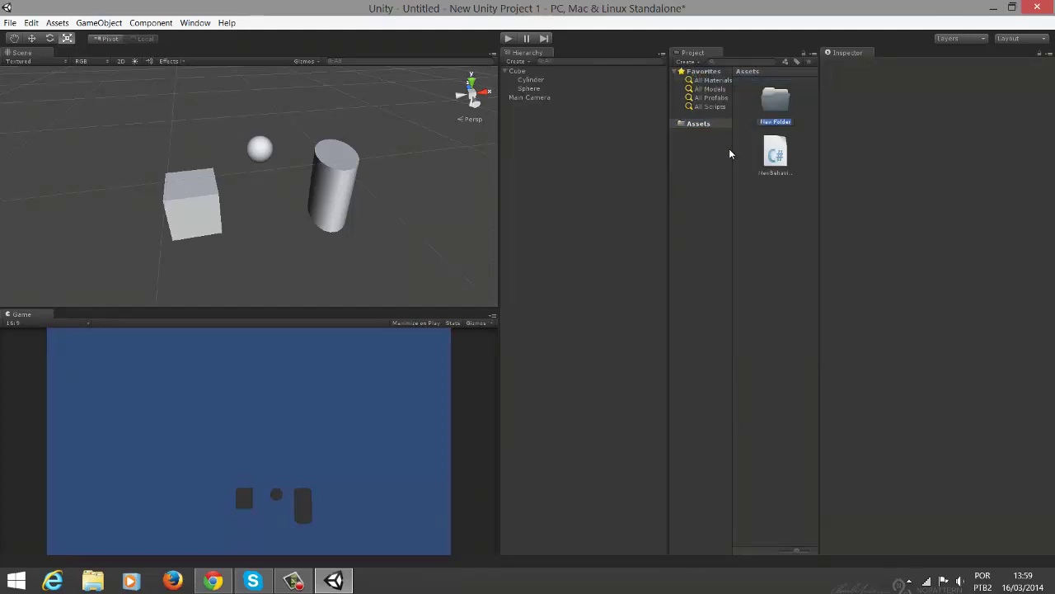
{"action": "type", "text": "Scripts"}
{"action": "key", "text": "Return"}
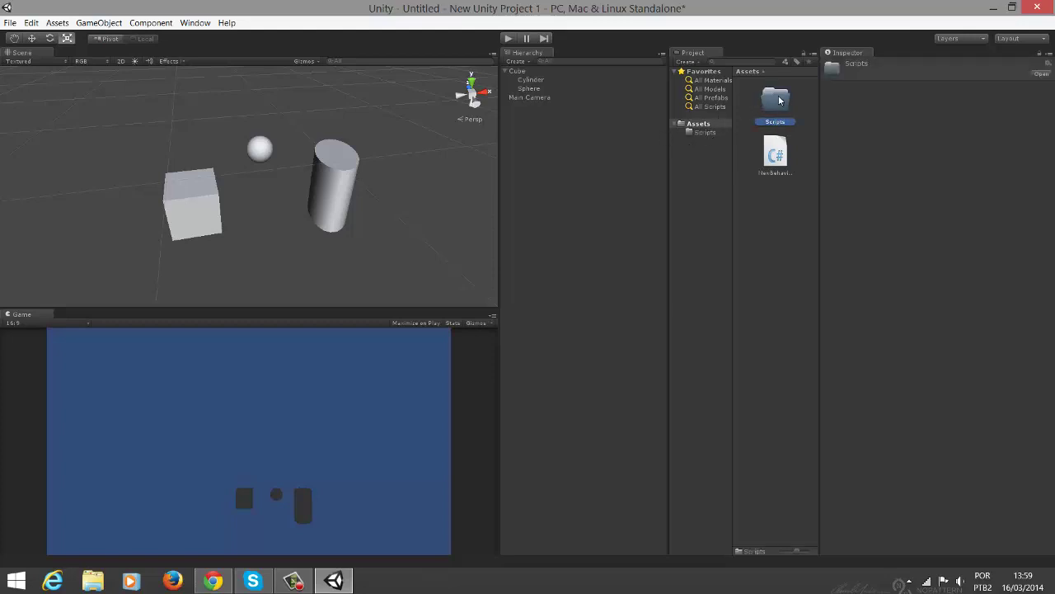
Move the NewBehaviourScript file from Assets into the Scripts folder and show that folder's contents
{"action": "left_click_drag", "start_coordinate": [779, 97], "coordinate": [706, 136]}
{"action": "left_click", "coordinate": [703, 133]}
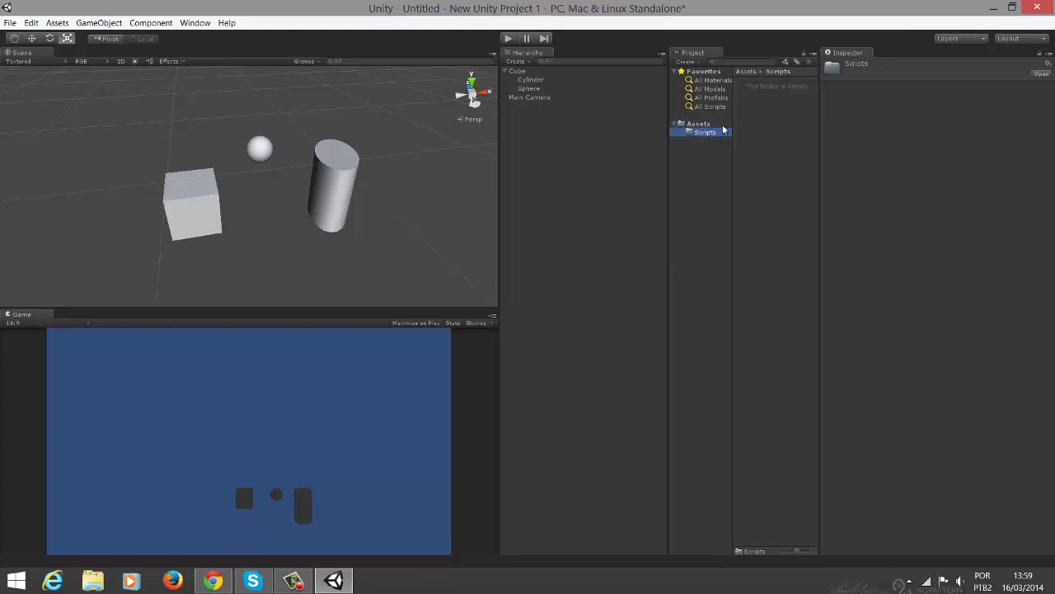
{"action": "left_click", "coordinate": [697, 125]}
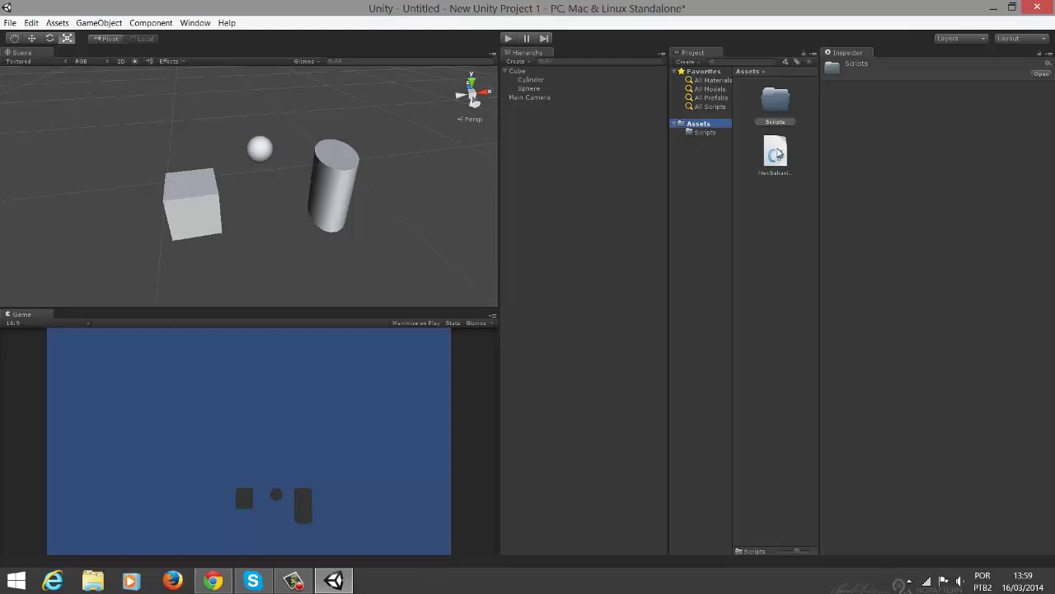
{"action": "left_click_drag", "start_coordinate": [771, 153], "coordinate": [775, 104]}
{"action": "left_click", "coordinate": [709, 135]}
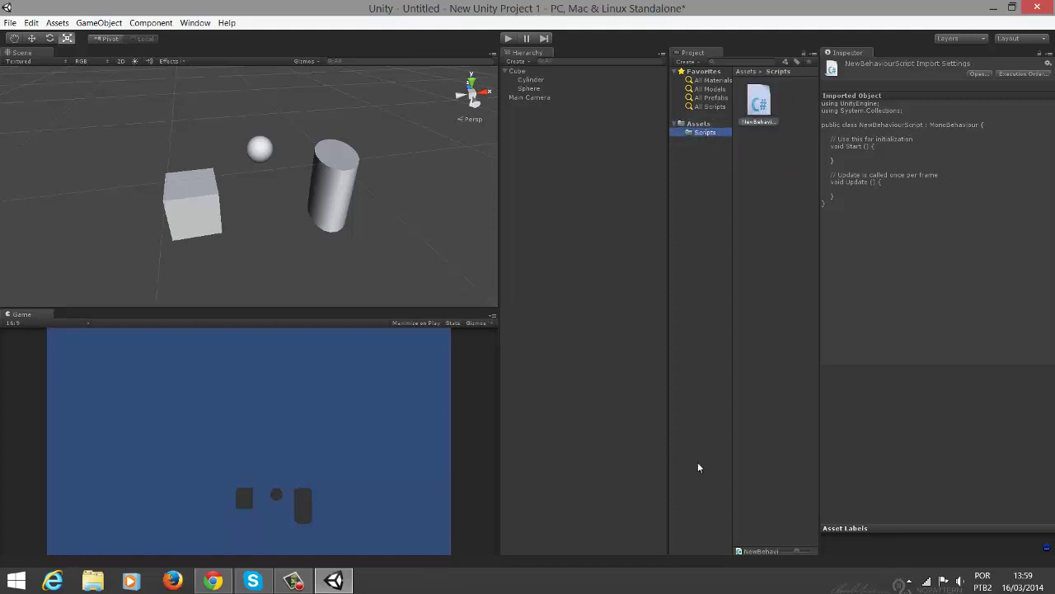
Switch the Project view to One Column Layout, and try expanding and collapsing the Scripts folder
{"action": "left_click", "coordinate": [812, 54]}
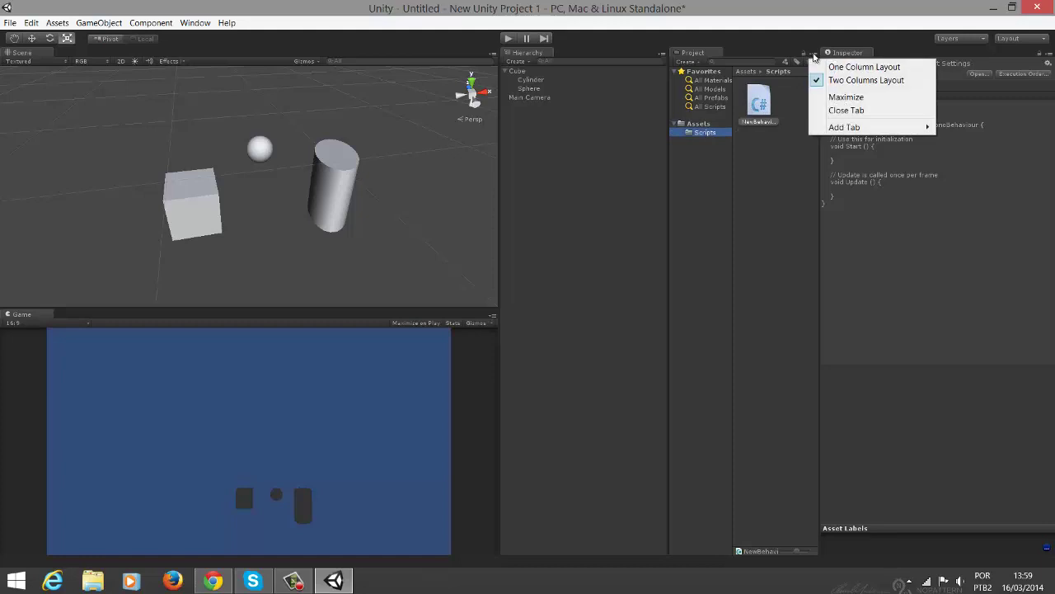
{"action": "left_click", "coordinate": [853, 67]}
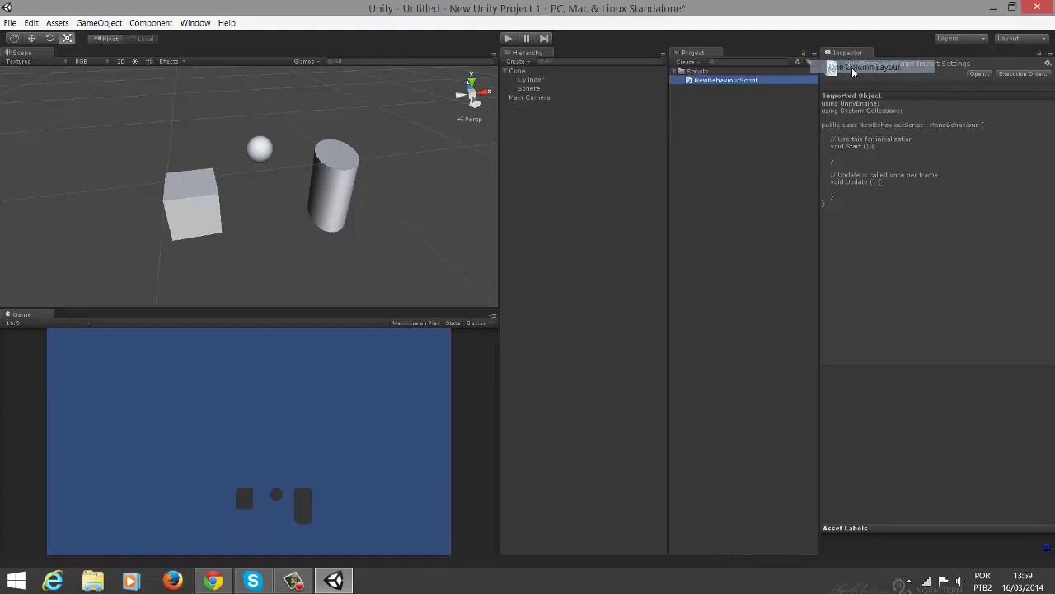
{"action": "left_click", "coordinate": [677, 73]}
{"action": "left_click", "coordinate": [675, 73]}
{"action": "left_click", "coordinate": [675, 73]}
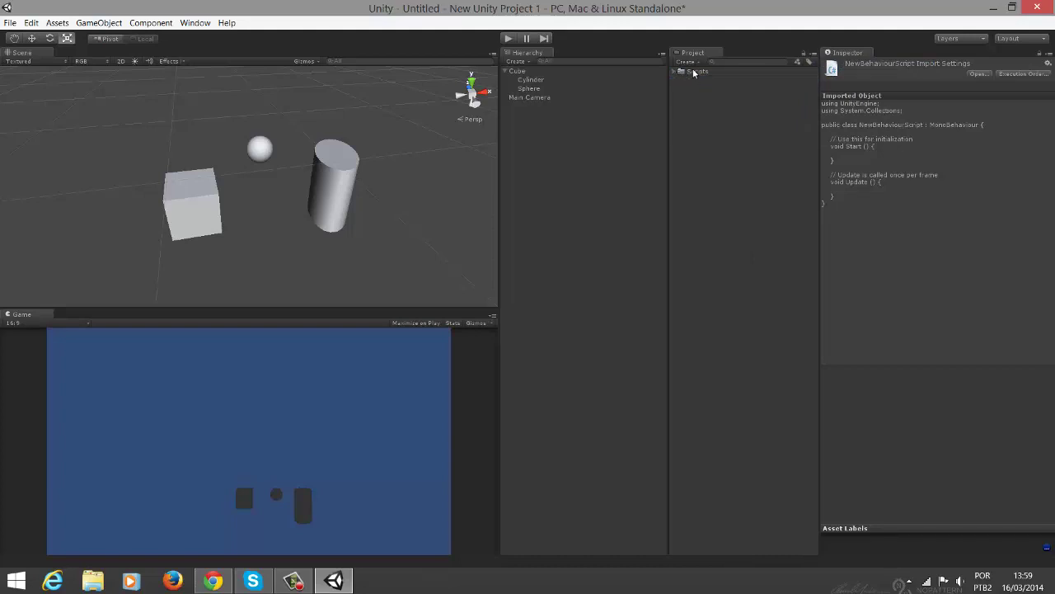
{"action": "left_click", "coordinate": [705, 90]}
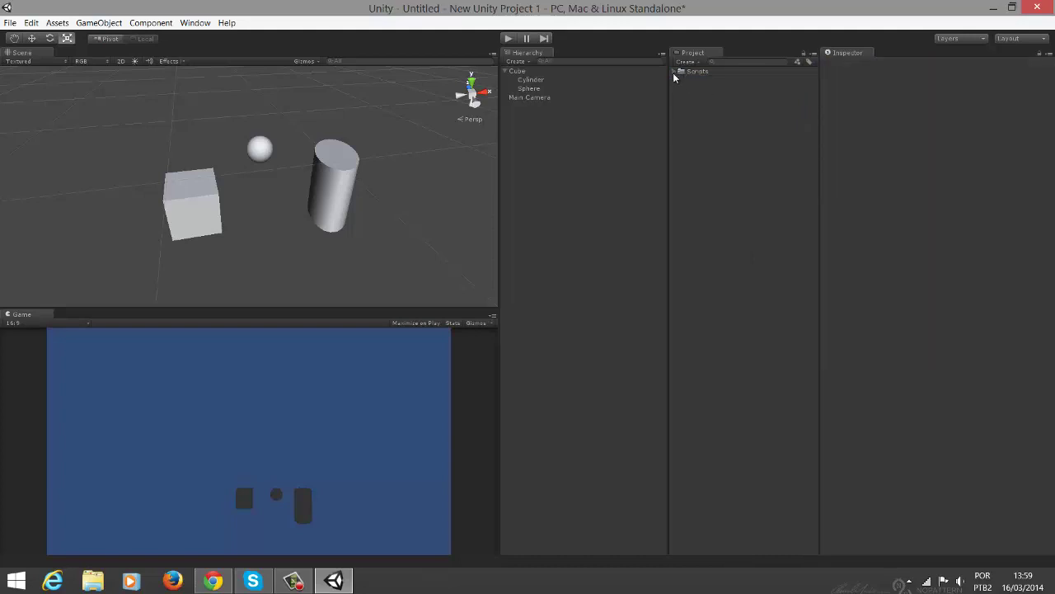
{"action": "left_click", "coordinate": [676, 72]}
{"action": "left_click", "coordinate": [675, 72]}
Create a folder named Particles at the top level of the project's assets
{"action": "left_click", "coordinate": [687, 62]}
{"action": "left_click", "coordinate": [701, 73]}
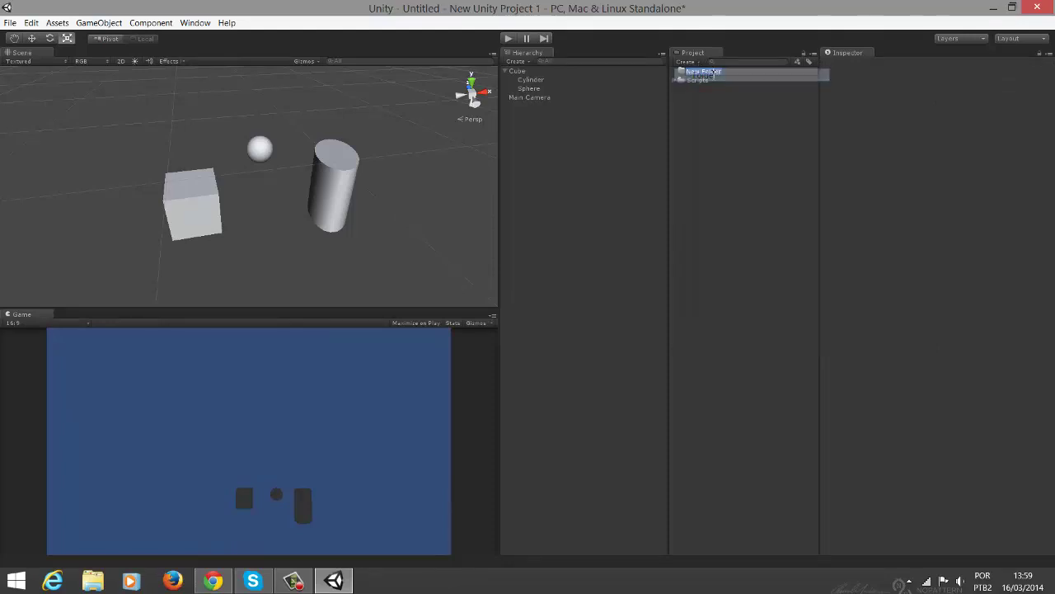
{"action": "type", "text": "Pai"}
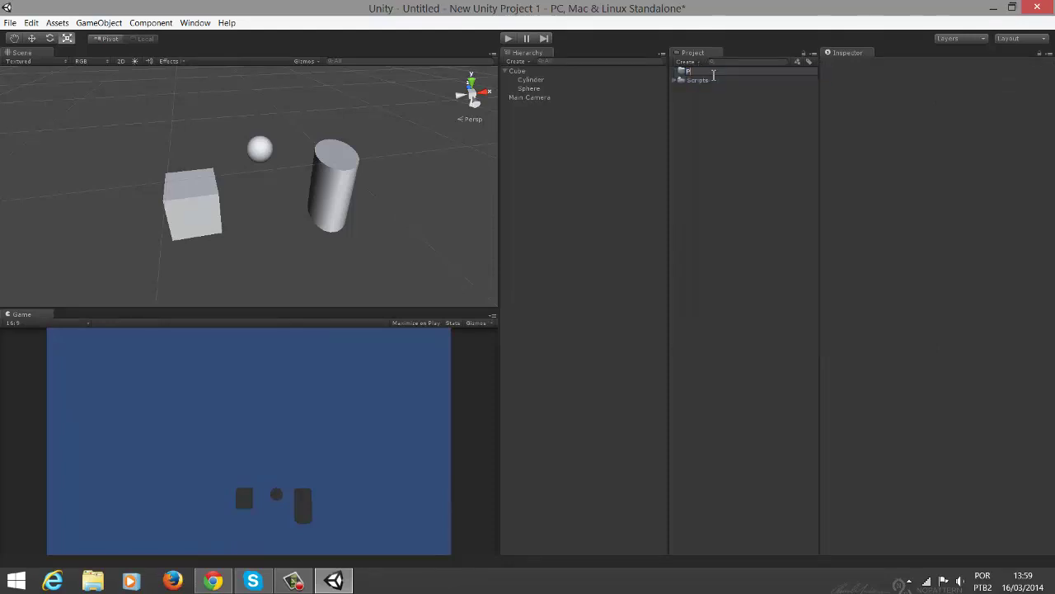
{"action": "type", "text": "ticles"}
{"action": "key", "text": "Return"}
Create a folder named Sounds inside Particles and move it out to the top level of the assets
{"action": "left_click", "coordinate": [689, 64]}
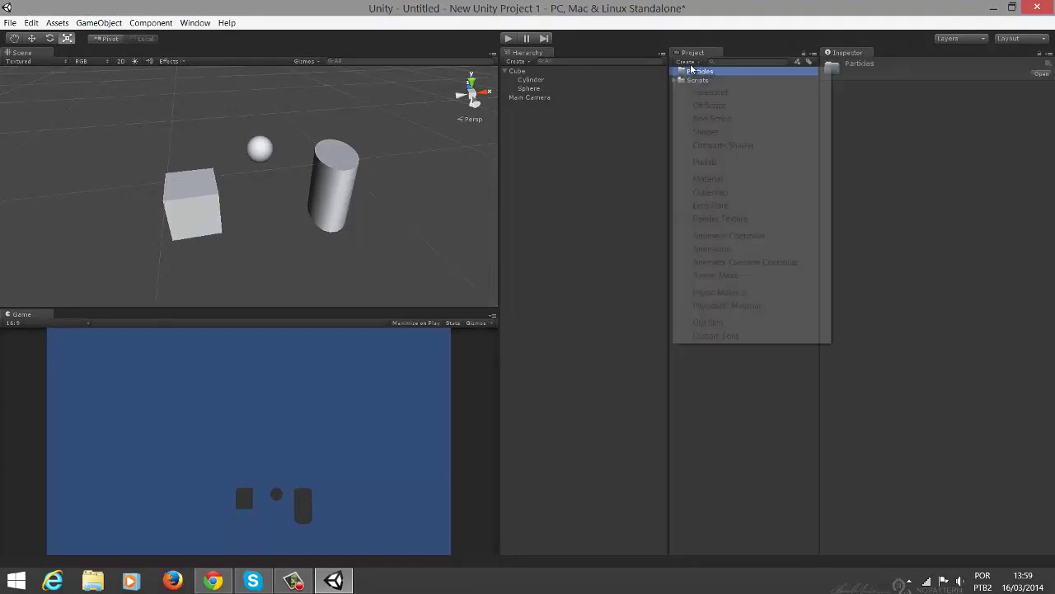
{"action": "left_click", "coordinate": [708, 76]}
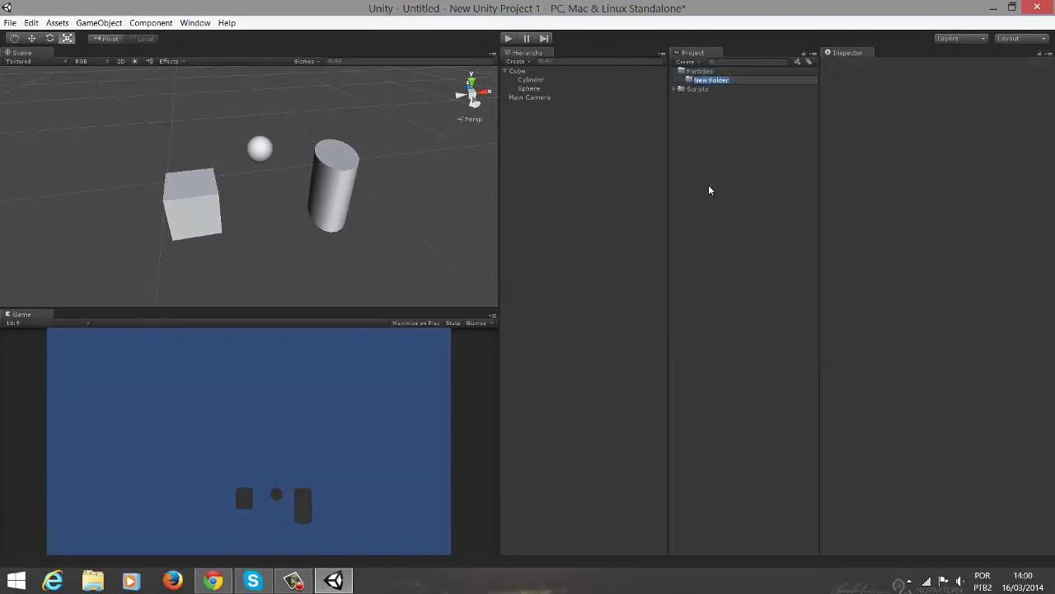
{"action": "left_click", "coordinate": [729, 82]}
{"action": "left_click", "coordinate": [725, 82]}
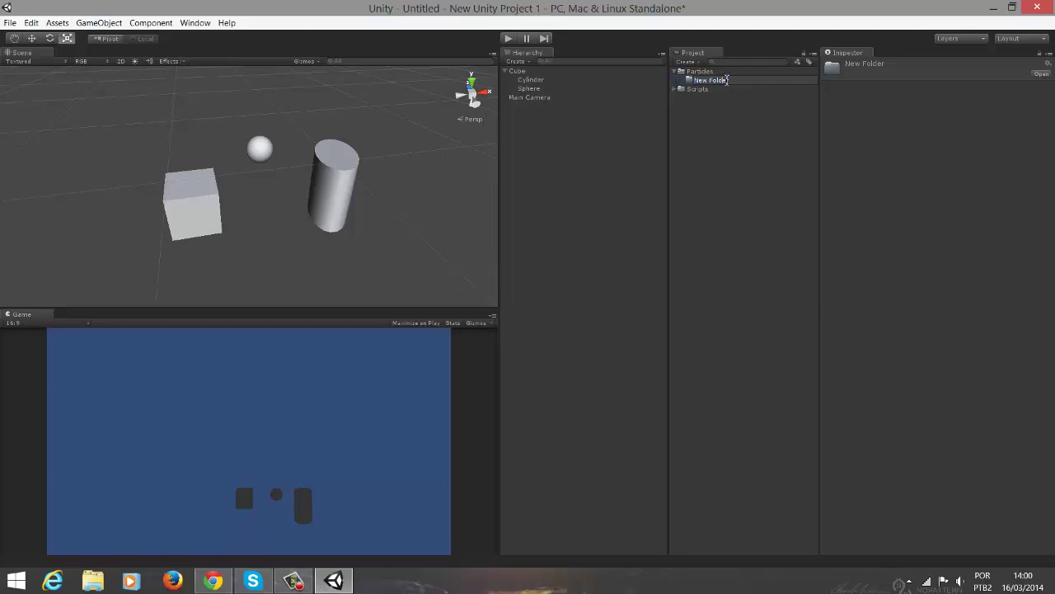
{"action": "type", "text": "Sounds"}
{"action": "key", "text": "Return"}
{"action": "left_click_drag", "start_coordinate": [700, 81], "coordinate": [681, 104]}
{"action": "left_click", "coordinate": [701, 105]}
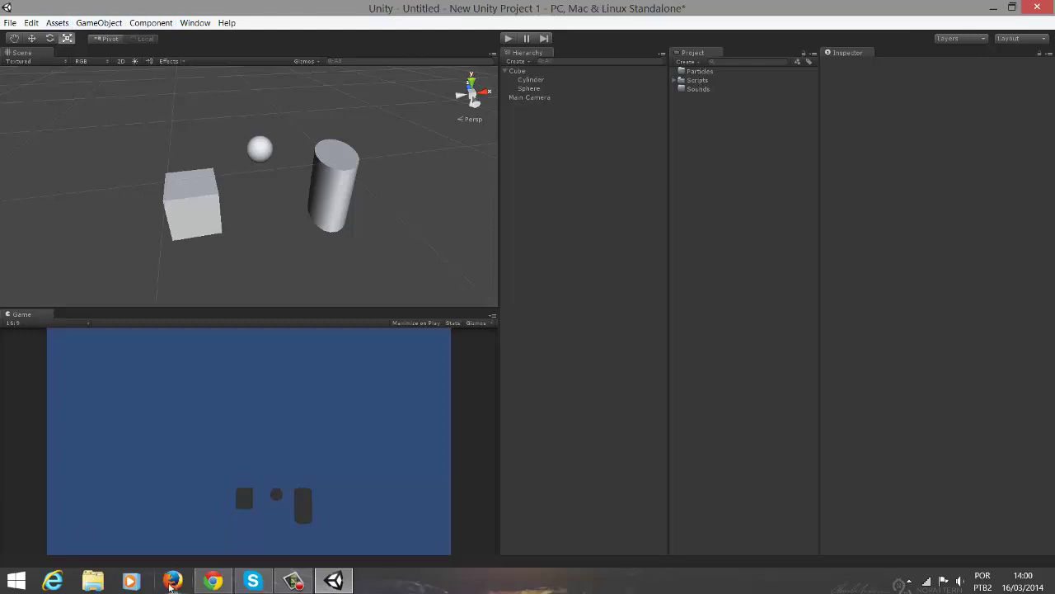
Switch to File Explorer, open Documents > New Unity Project 1 > Assets, and move the window clear of the Project view
{"action": "left_click", "coordinate": [92, 580]}
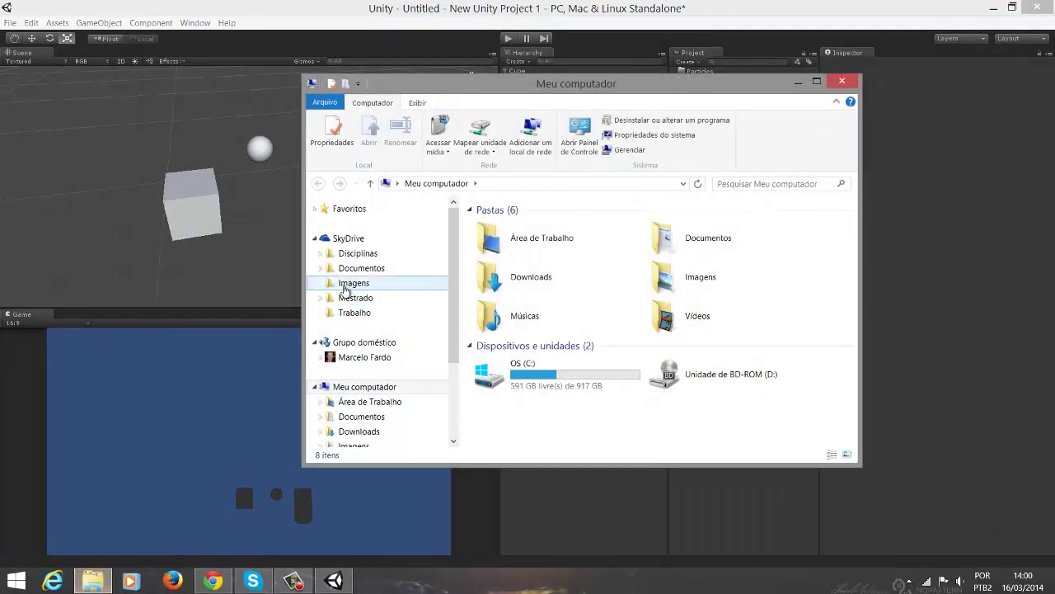
{"action": "scroll", "coordinate": [442, 288], "scroll_direction": "down", "scroll_amount": 2}
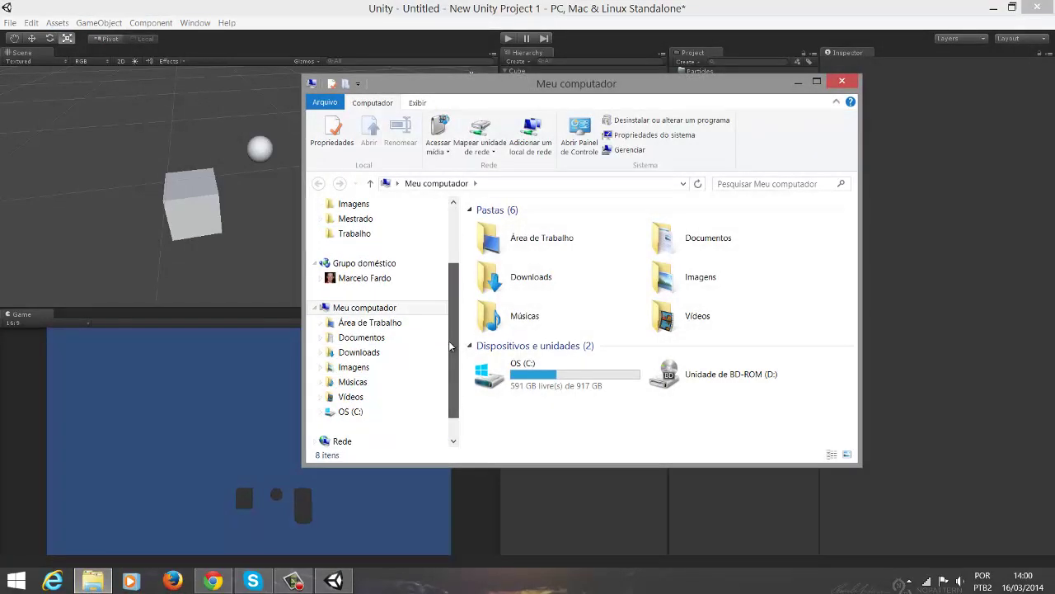
{"action": "left_click", "coordinate": [371, 338]}
{"action": "mouse_move", "coordinate": [850, 241]}
{"action": "left_mouse_down"}
{"action": "mouse_move", "coordinate": [847, 363]}
{"action": "mouse_move", "coordinate": [847, 347]}
{"action": "left_mouse_up"}
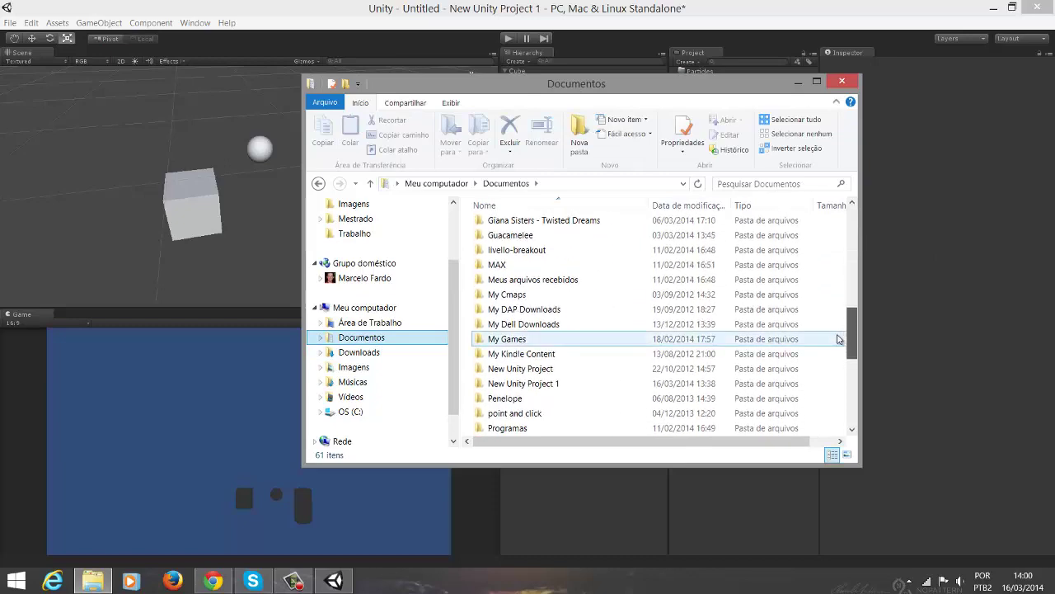
{"action": "double_click", "coordinate": [518, 385]}
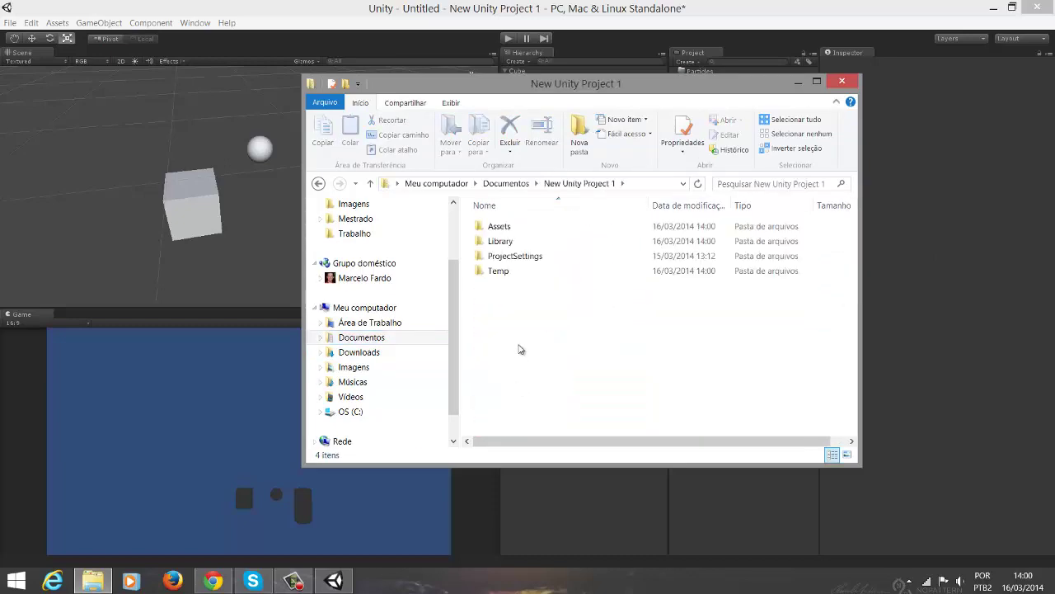
{"action": "double_click", "coordinate": [501, 226]}
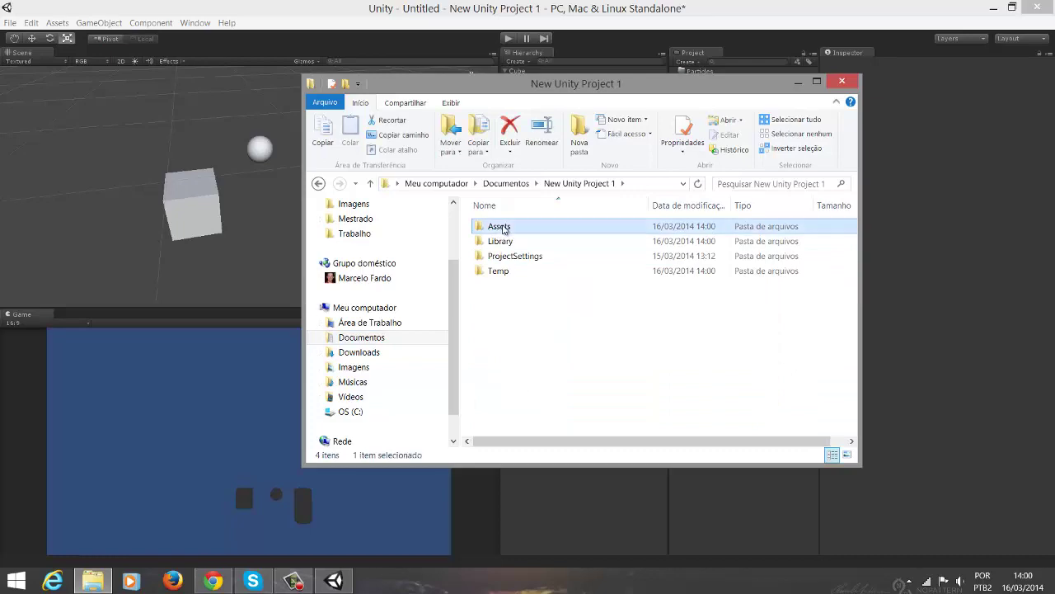
{"action": "left_click_drag", "start_coordinate": [612, 91], "coordinate": [788, 143]}
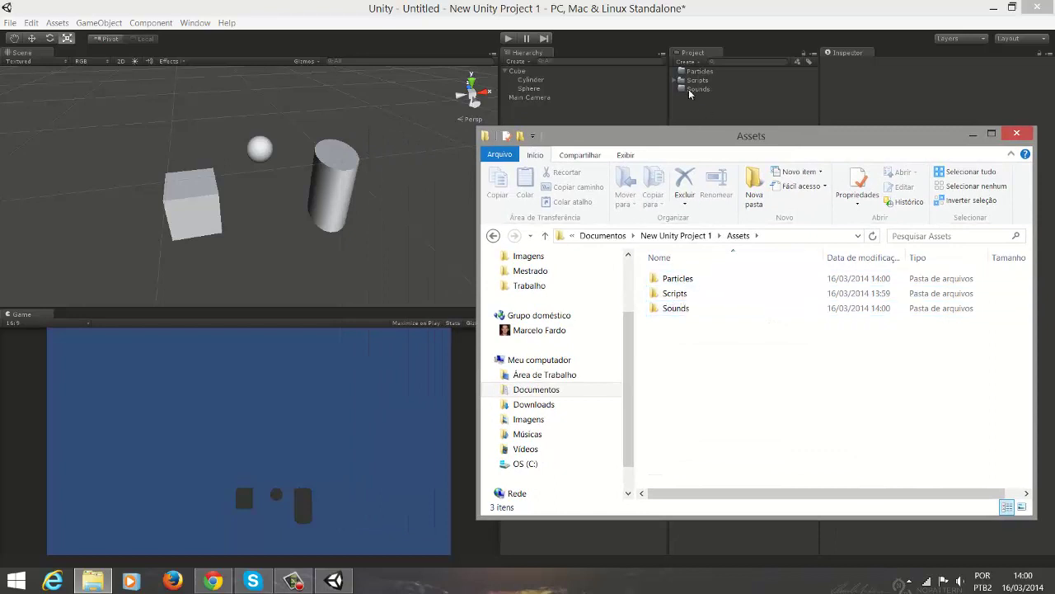
Create a folder named Textures in the Assets folder on disk and switch back to Unity
{"action": "left_click", "coordinate": [674, 309]}
{"action": "right_click", "coordinate": [688, 355]}
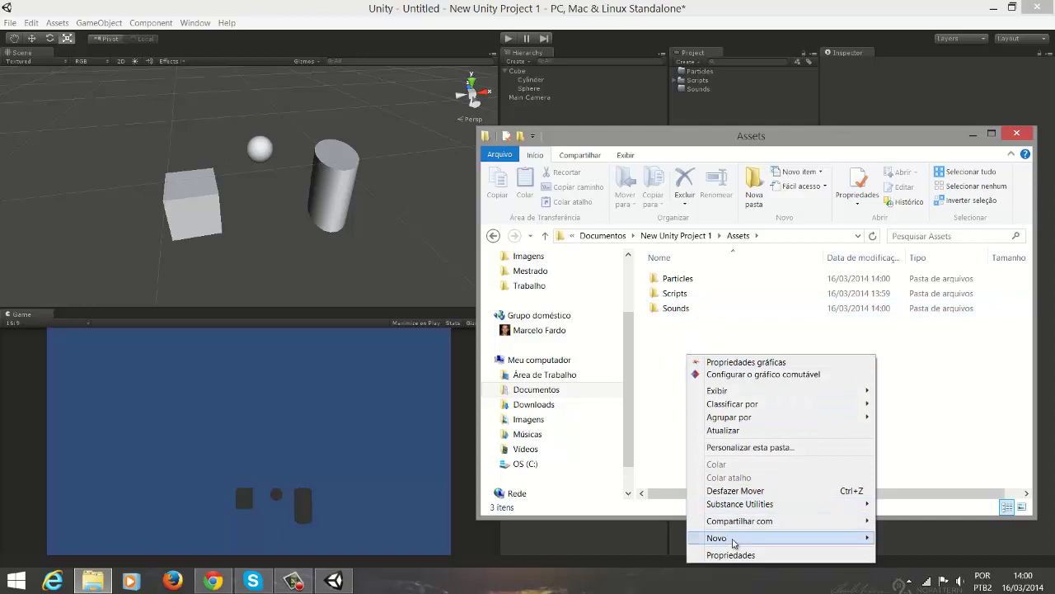
{"action": "mouse_move", "coordinate": [733, 540]}
{"action": "left_click", "coordinate": [572, 405]}
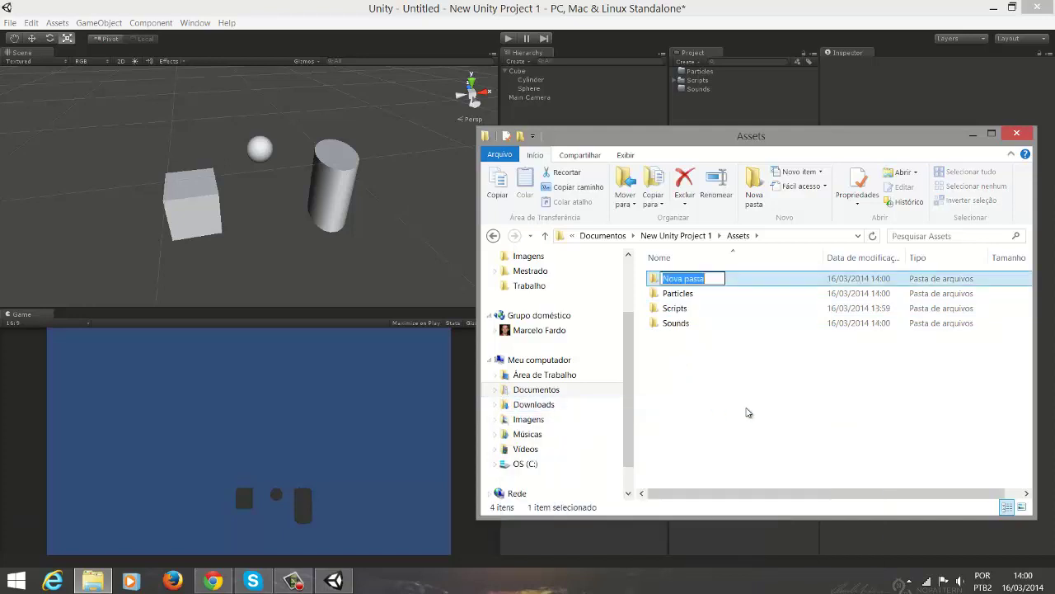
{"action": "type", "text": "Textures"}
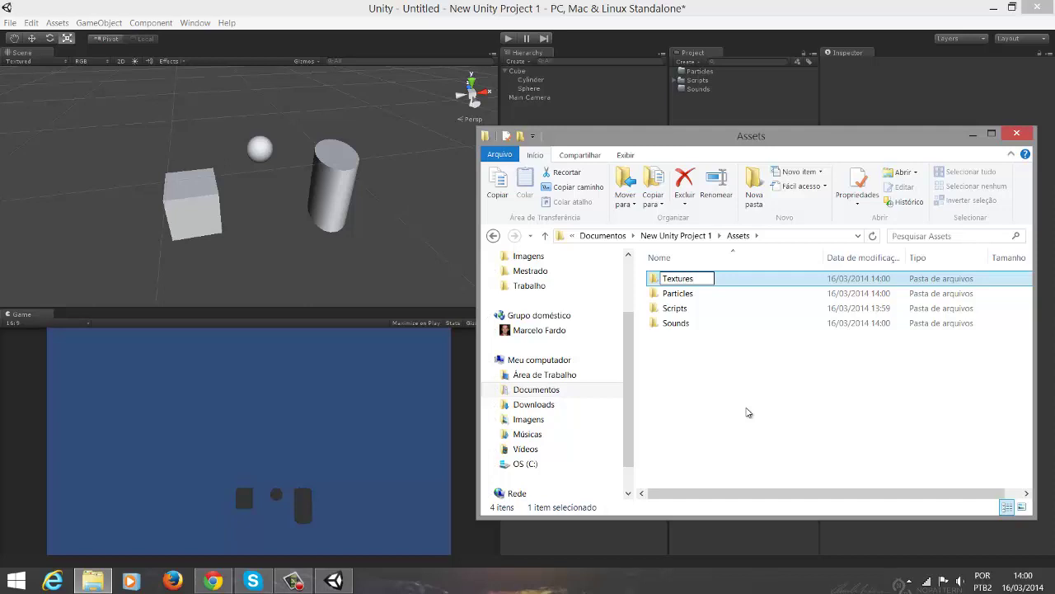
{"action": "key", "text": "Return"}
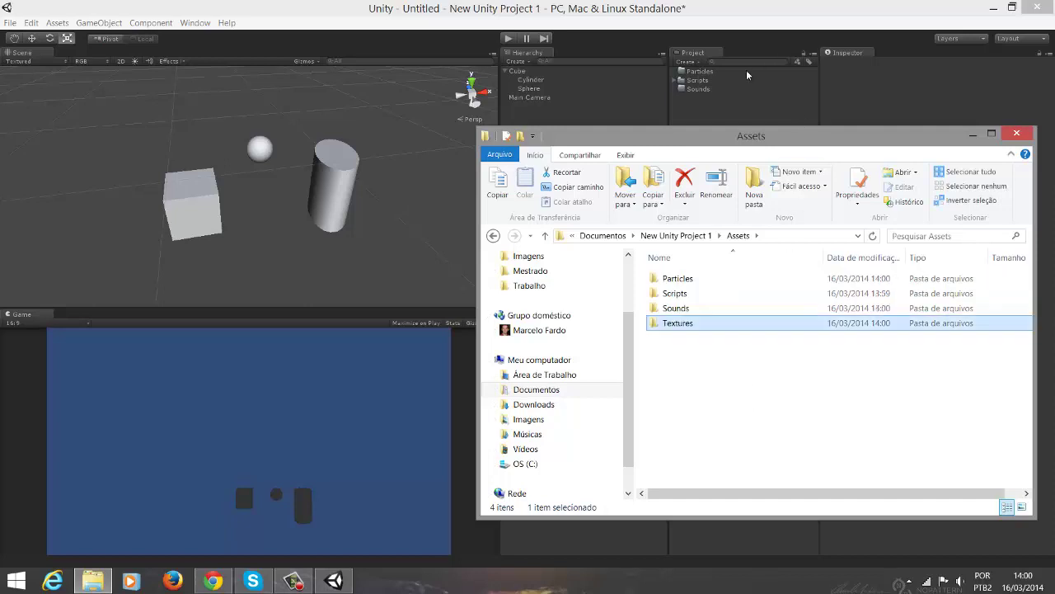
{"action": "left_click", "coordinate": [726, 117]}
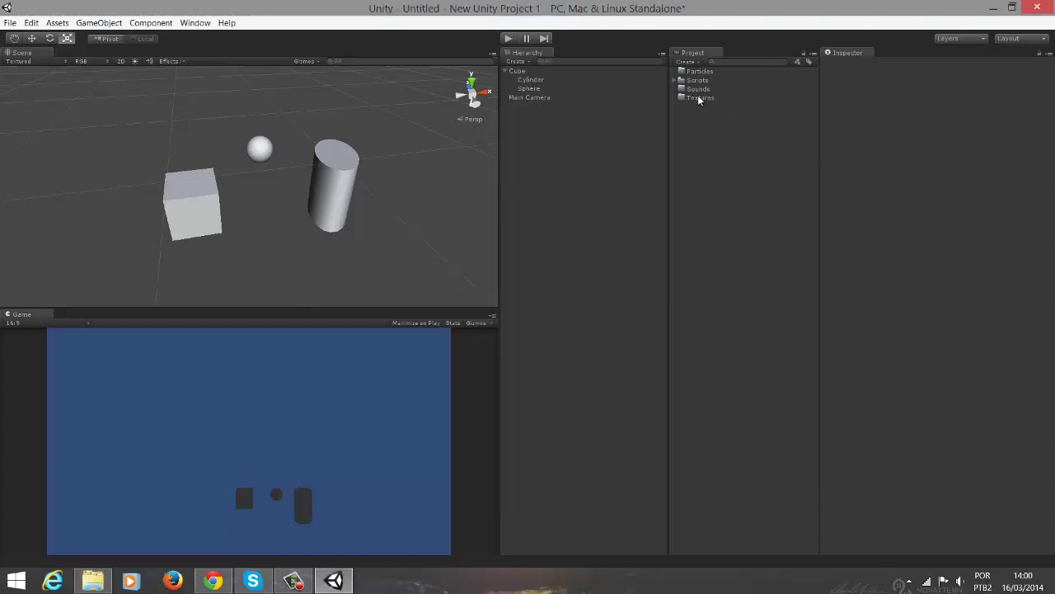
Compare the Assets folder in File Explorer with Unity's Project view, and close the File Explorer window
{"action": "left_click", "coordinate": [92, 581]}
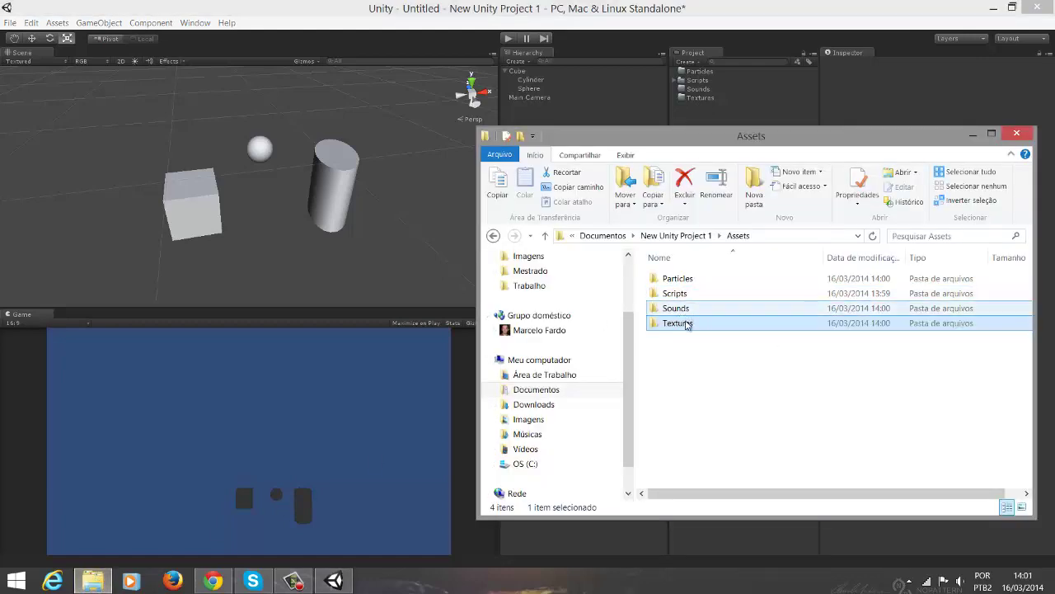
{"action": "left_click", "coordinate": [712, 107]}
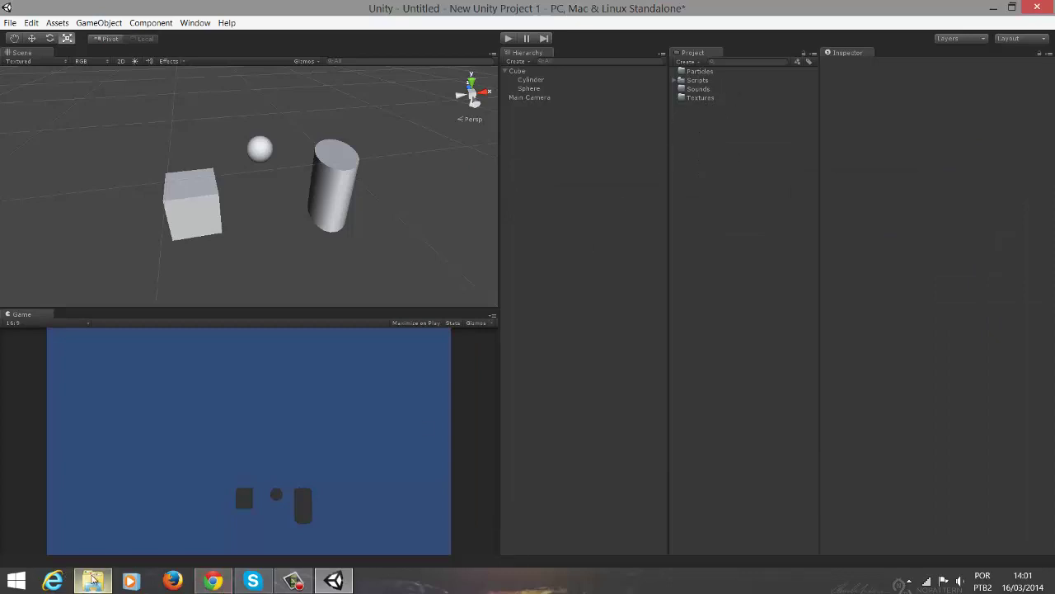
{"action": "mouse_move", "coordinate": [96, 580]}
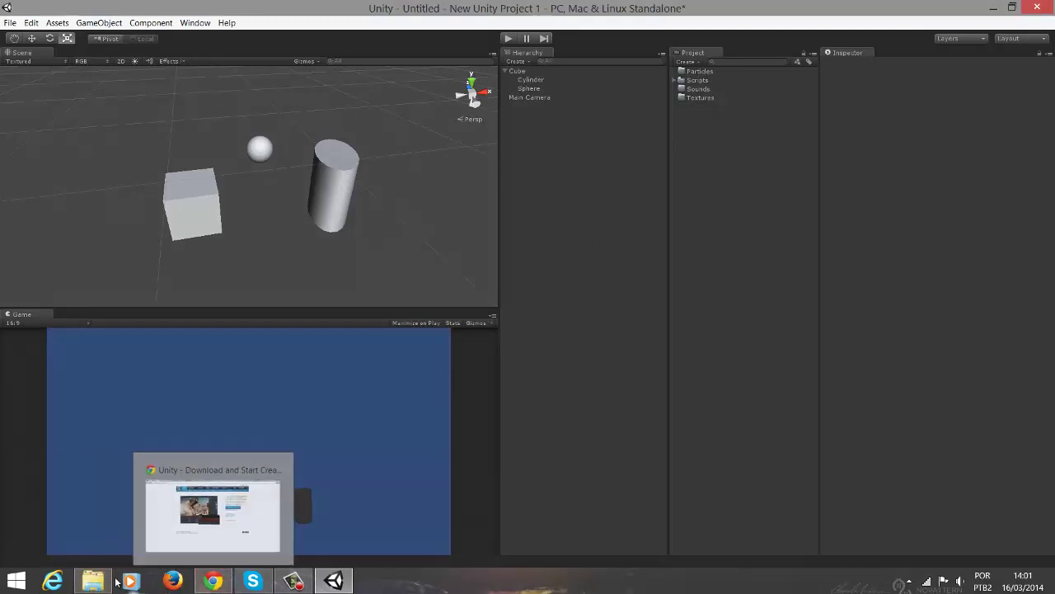
{"action": "left_click", "coordinate": [108, 584]}
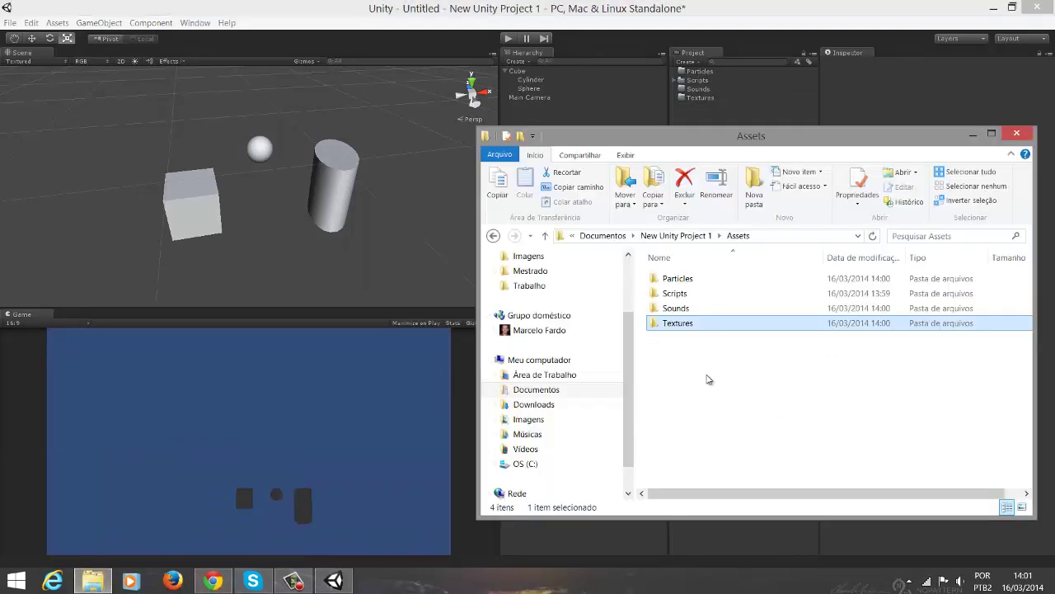
{"action": "left_click", "coordinate": [1021, 134]}
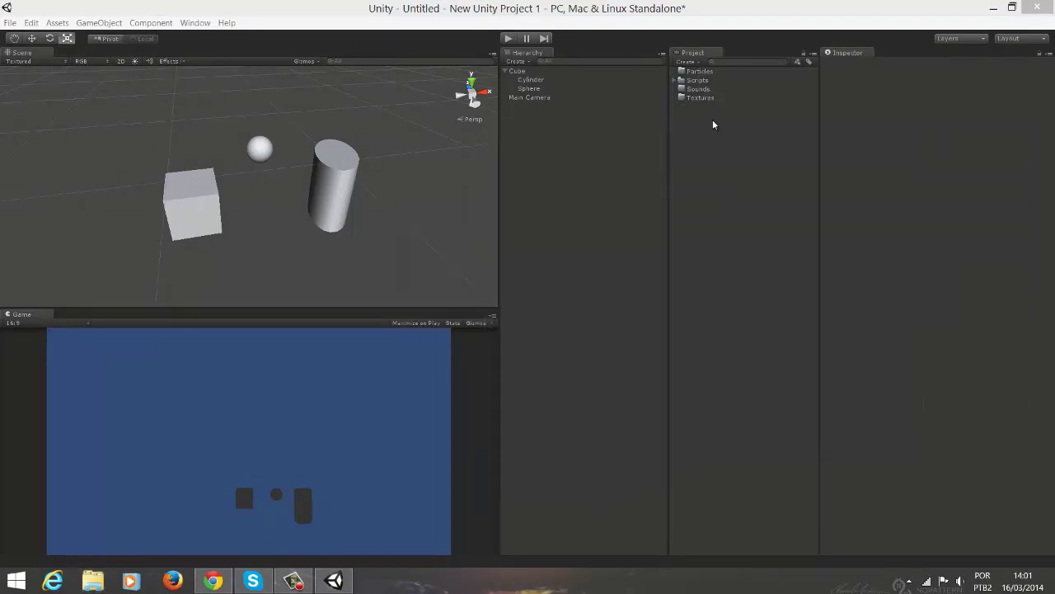
Search the project assets for "textur", clear the search, and view the asset types available for filtering
{"action": "left_click", "coordinate": [734, 61]}
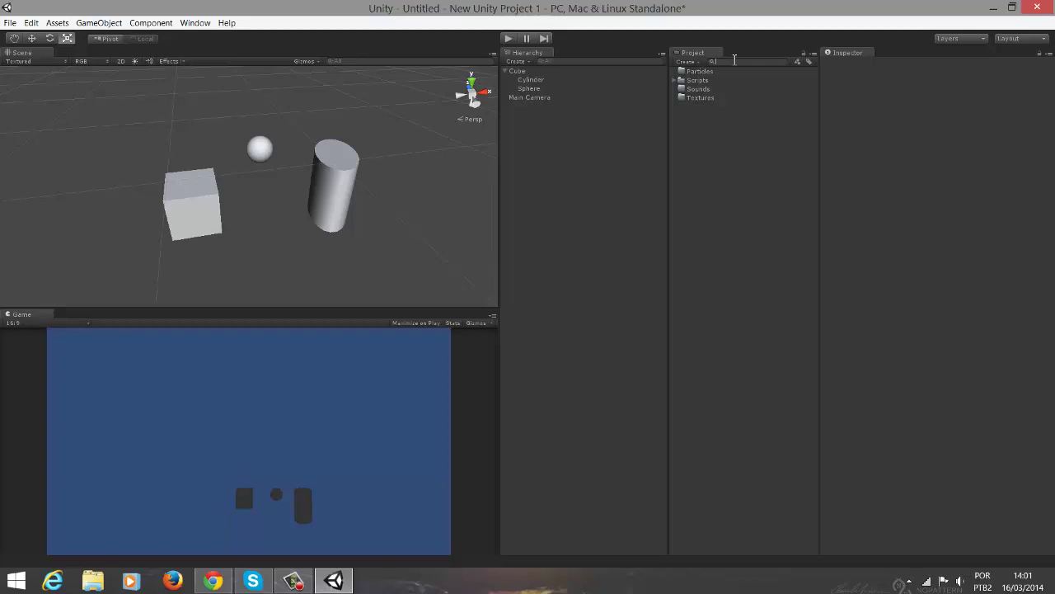
{"action": "type", "text": "t"}
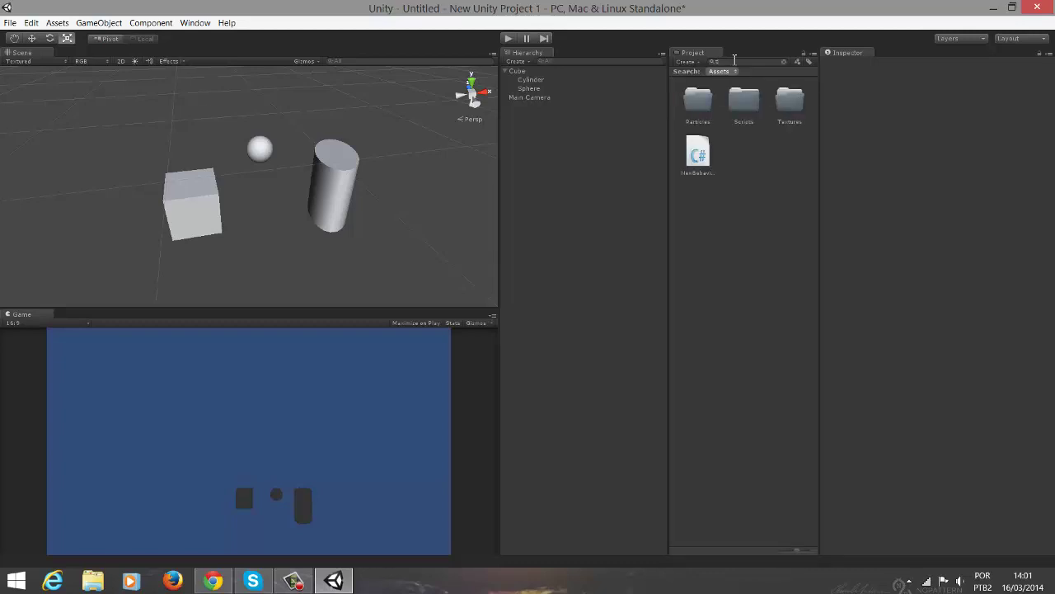
{"action": "type", "text": "extur"}
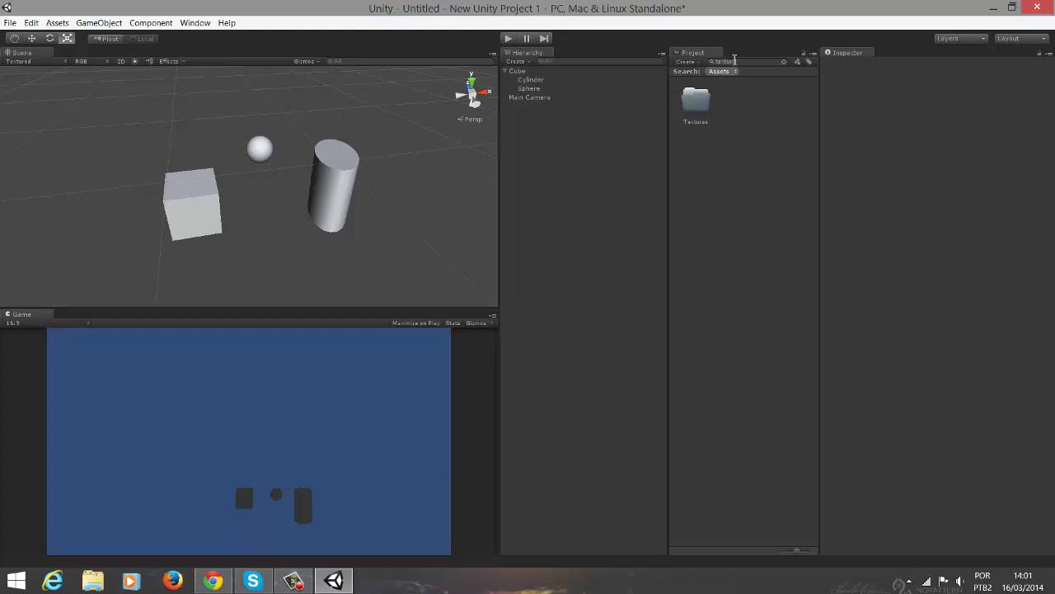
{"action": "key", "text": "BackSpace"}
{"action": "key", "text": "BackSpace"}
{"action": "key", "text": "BackSpace"}
{"action": "key", "text": "BackSpace"}
{"action": "key", "text": "BackSpace"}
{"action": "key", "text": "BackSpace"}
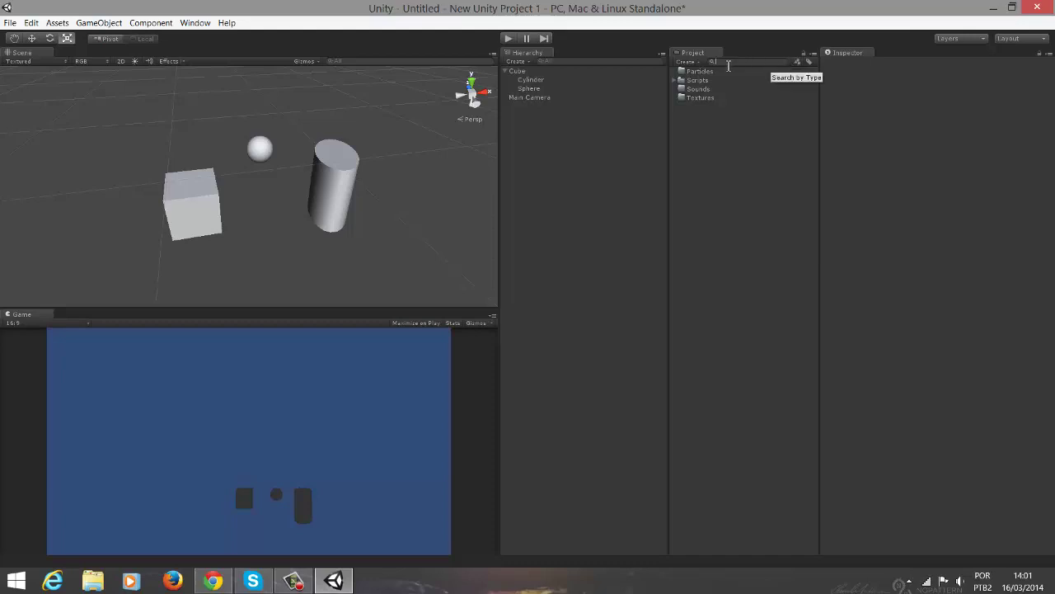
{"action": "left_click", "coordinate": [798, 63]}
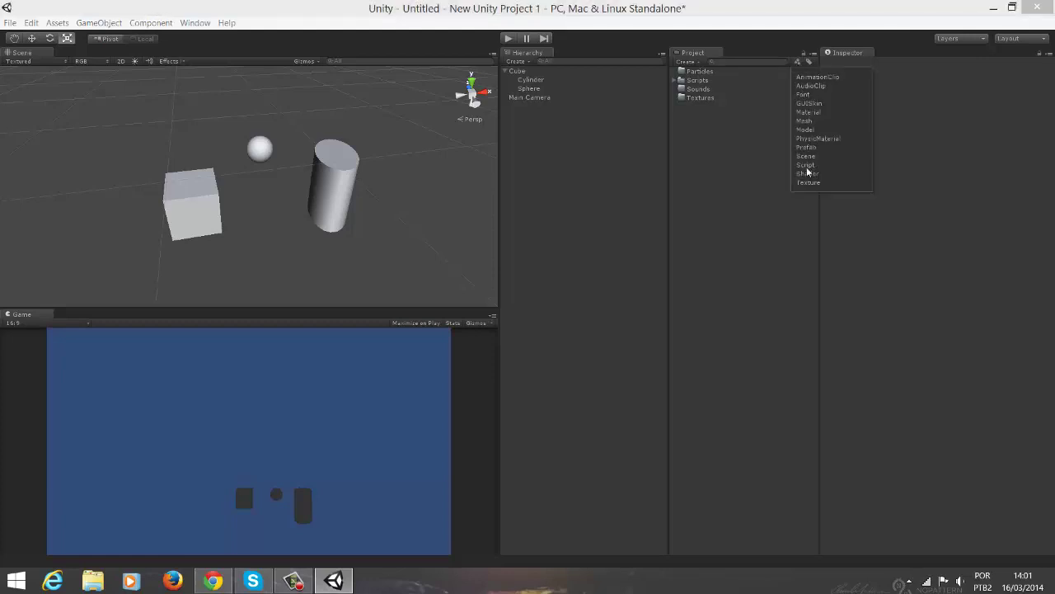
{"action": "left_click", "coordinate": [778, 114]}
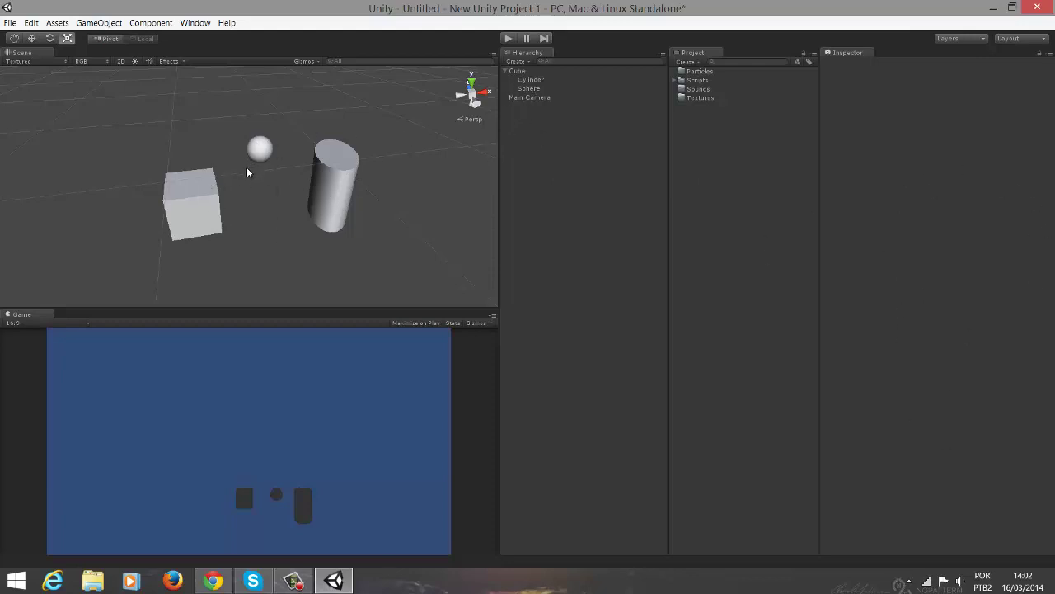
Select the cube in the Hierarchy and move it along its X and Z axes to about X -0.15, Z 2.87
{"action": "left_click", "coordinate": [518, 71]}
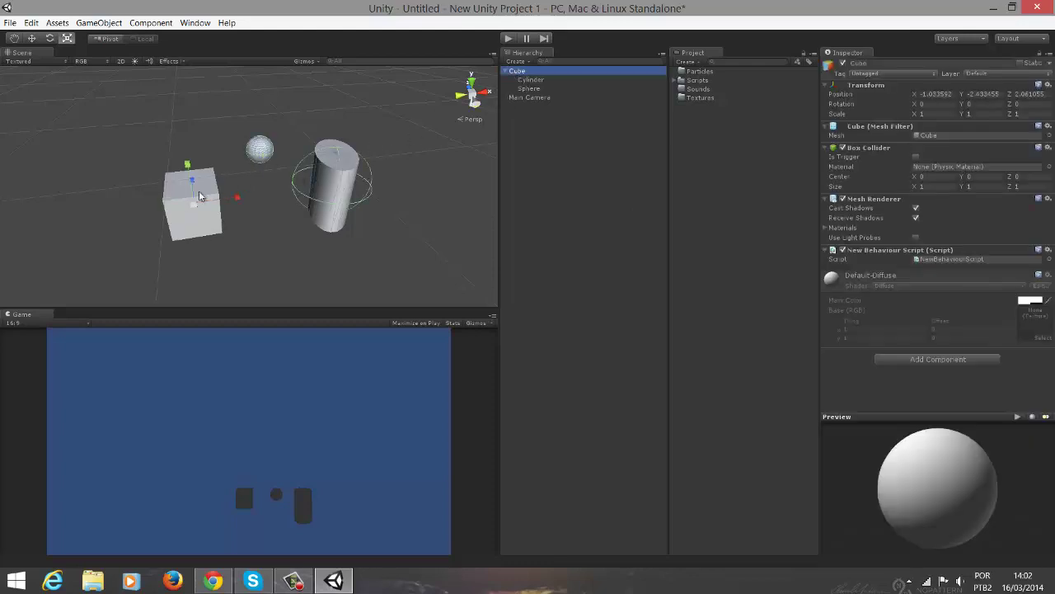
{"action": "left_click", "coordinate": [31, 38]}
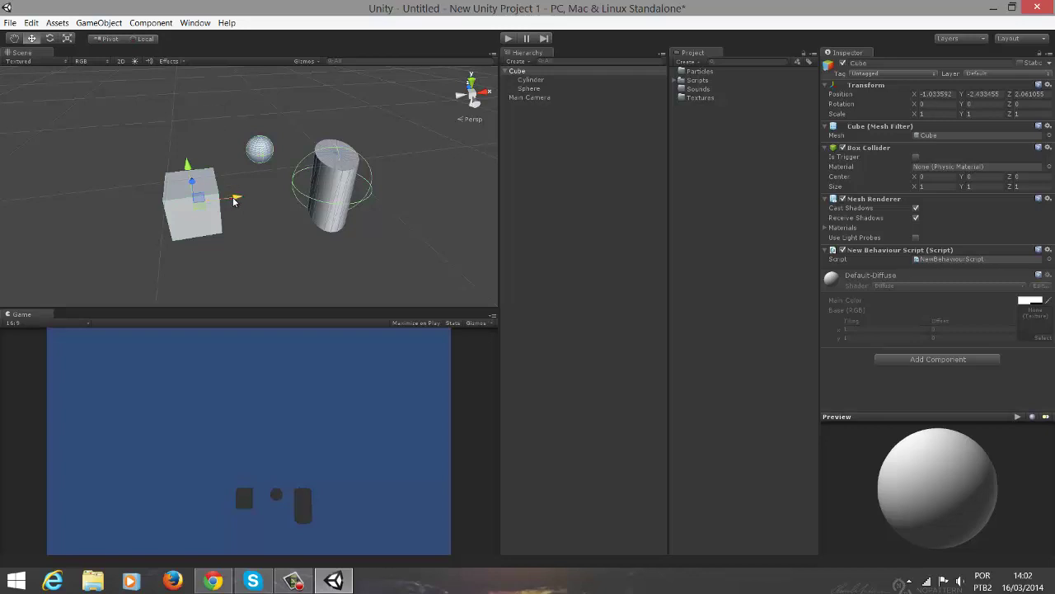
{"action": "left_click_drag", "start_coordinate": [234, 197], "coordinate": [207, 160]}
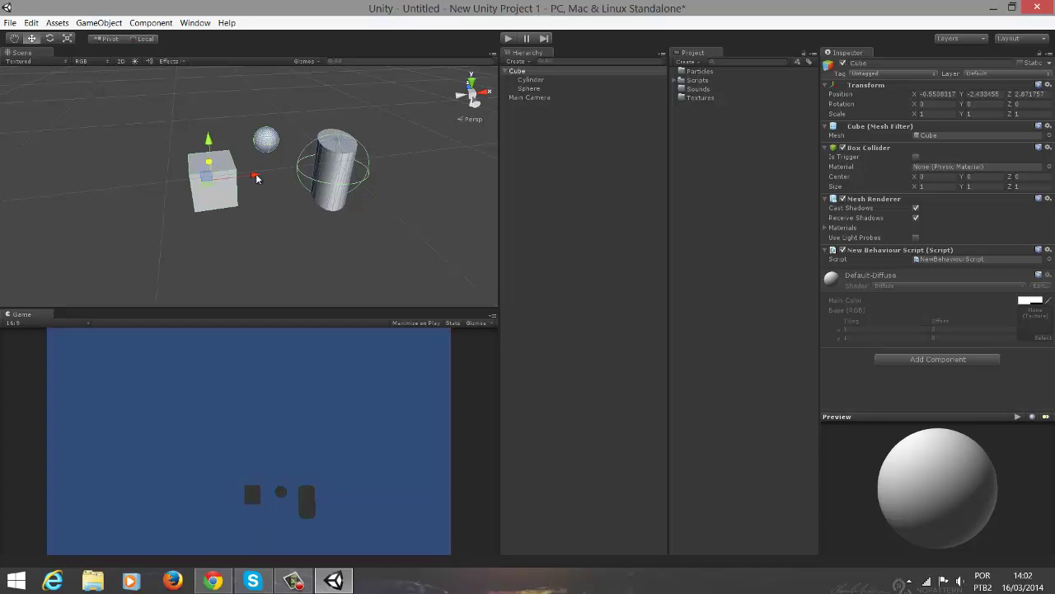
{"action": "mouse_move", "coordinate": [260, 179]}
{"action": "left_mouse_down"}
{"action": "mouse_move", "coordinate": [197, 186]}
{"action": "mouse_move", "coordinate": [277, 173]}
{"action": "mouse_move", "coordinate": [216, 179]}
{"action": "mouse_move", "coordinate": [252, 182]}
{"action": "left_mouse_up"}
Scale the cube uniformly to about 1.37 and rotate it to about -3.5 degrees around the Z axis
{"action": "left_click", "coordinate": [67, 38]}
{"action": "left_click", "coordinate": [50, 38]}
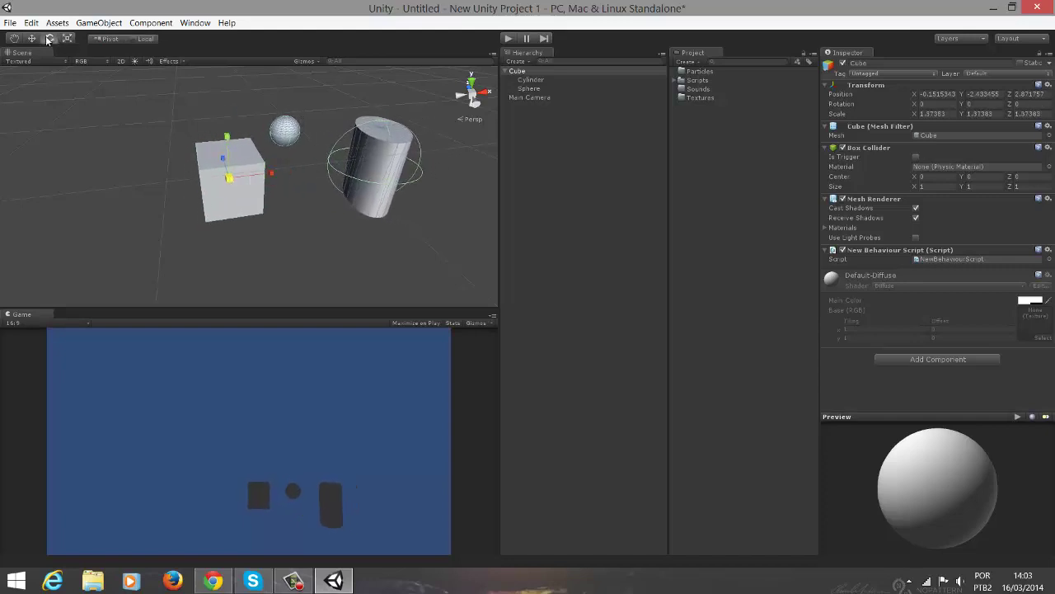
{"action": "mouse_move", "coordinate": [264, 156]}
{"action": "left_mouse_down"}
{"action": "mouse_move", "coordinate": [273, 165]}
{"action": "mouse_move", "coordinate": [248, 130]}
{"action": "mouse_move", "coordinate": [280, 173]}
{"action": "mouse_move", "coordinate": [276, 154]}
{"action": "left_mouse_up"}
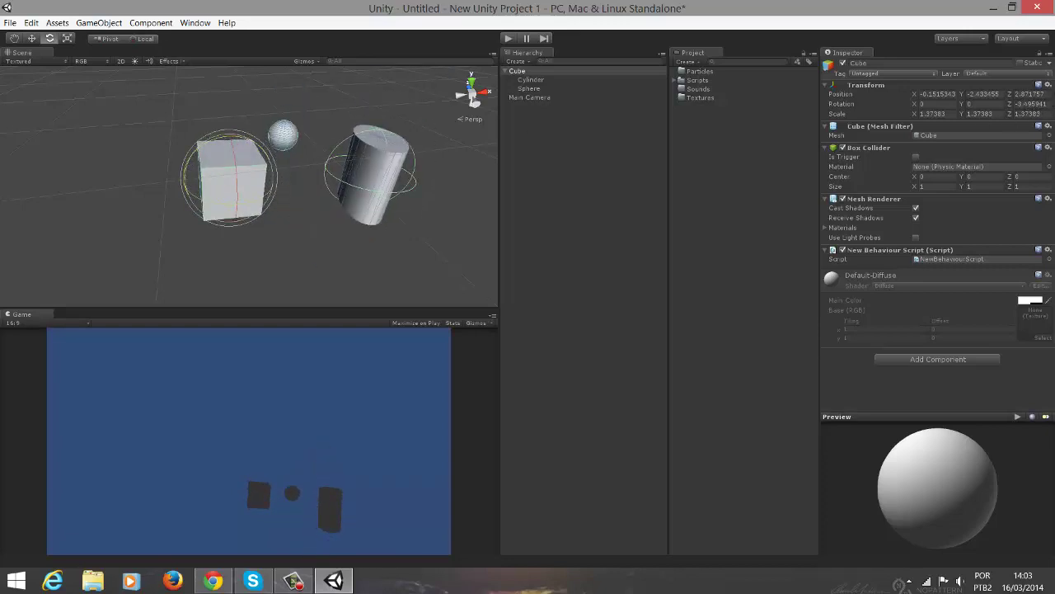
Reset the cube's entire Transform component and bring the objects back into view in the scene
{"action": "left_click", "coordinate": [1048, 85]}
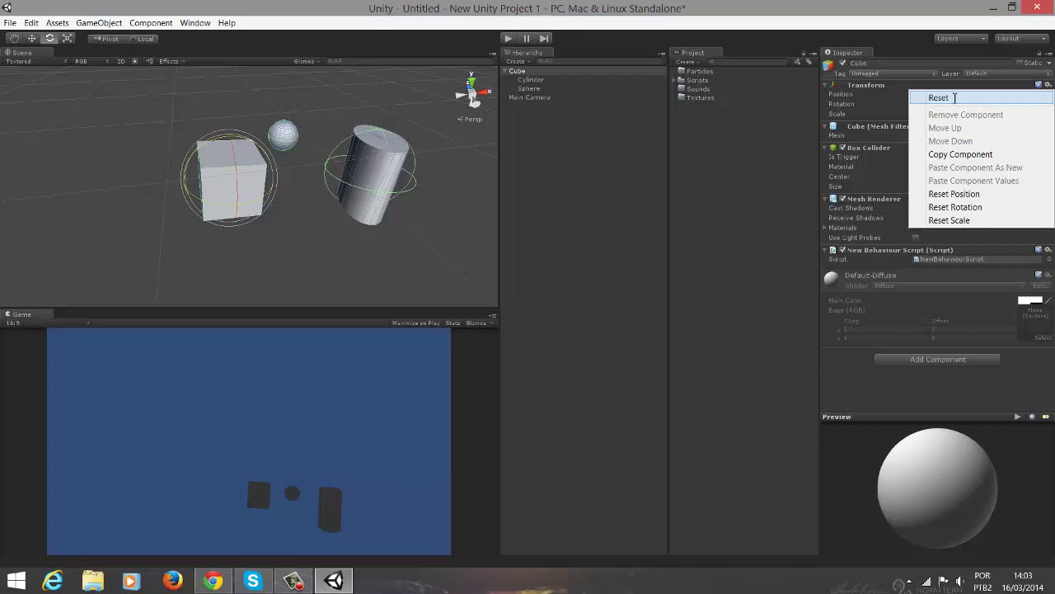
{"action": "left_click", "coordinate": [955, 98]}
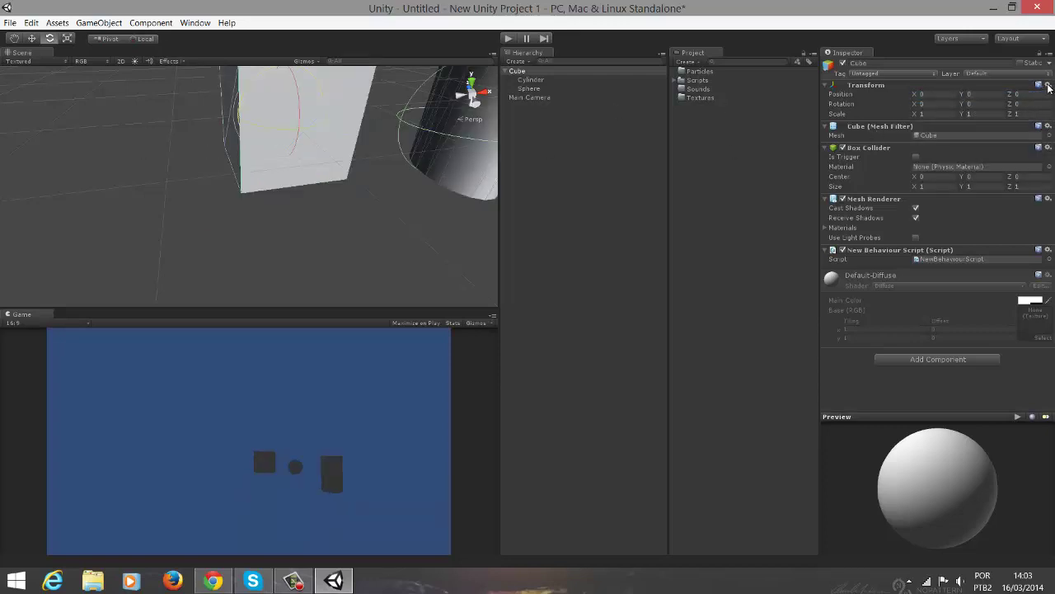
{"action": "left_click", "coordinate": [1048, 85]}
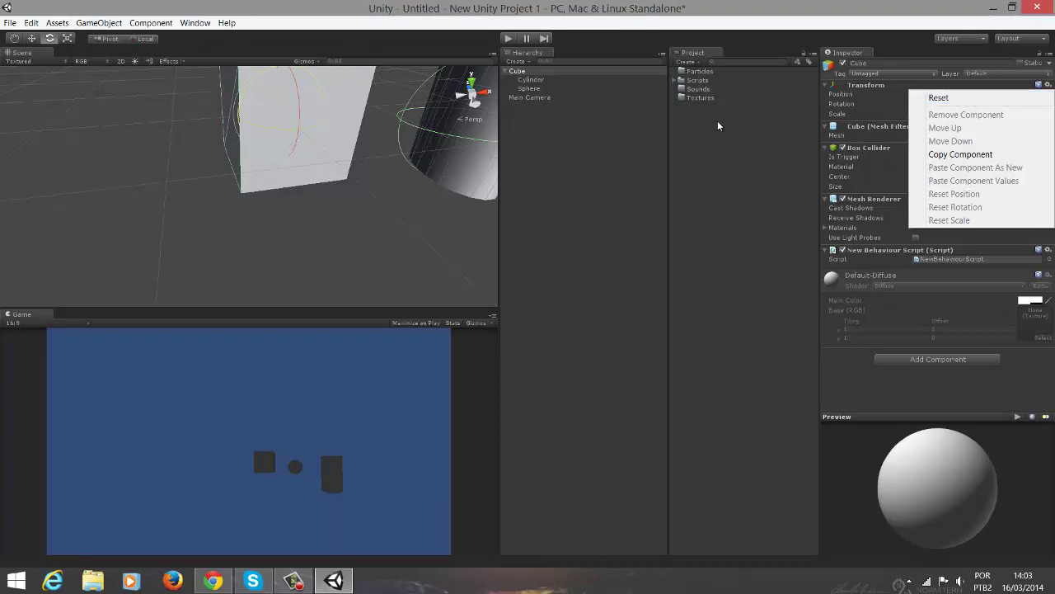
{"action": "left_click", "coordinate": [718, 125]}
{"action": "left_click", "coordinate": [338, 124]}
{"action": "scroll", "coordinate": [349, 75], "scroll_direction": "down", "scroll_amount": 2}
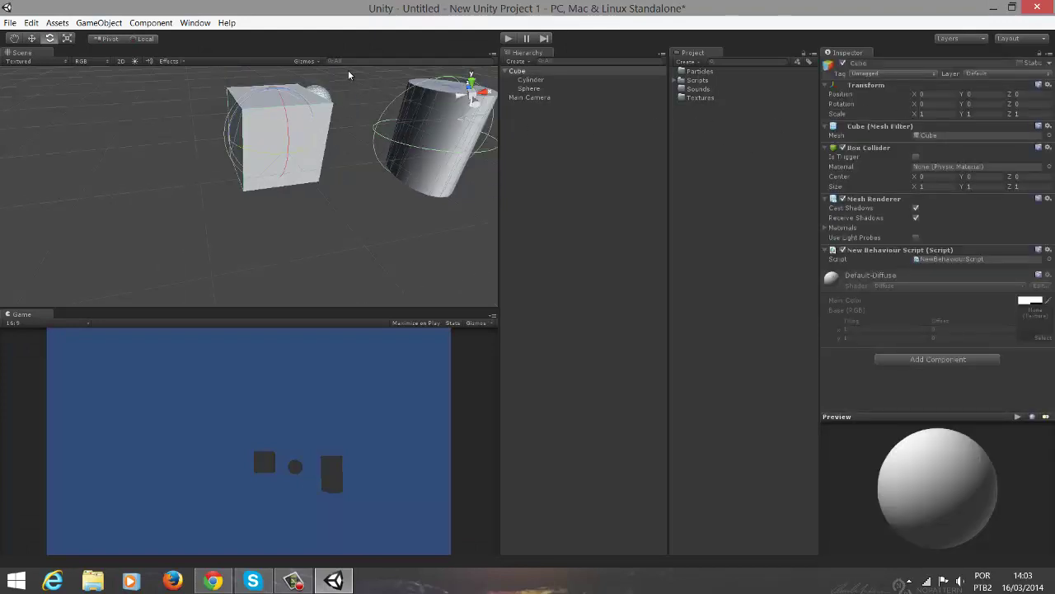
{"action": "left_click_drag", "start_coordinate": [349, 75], "coordinate": [335, 99], "text": "alt"}
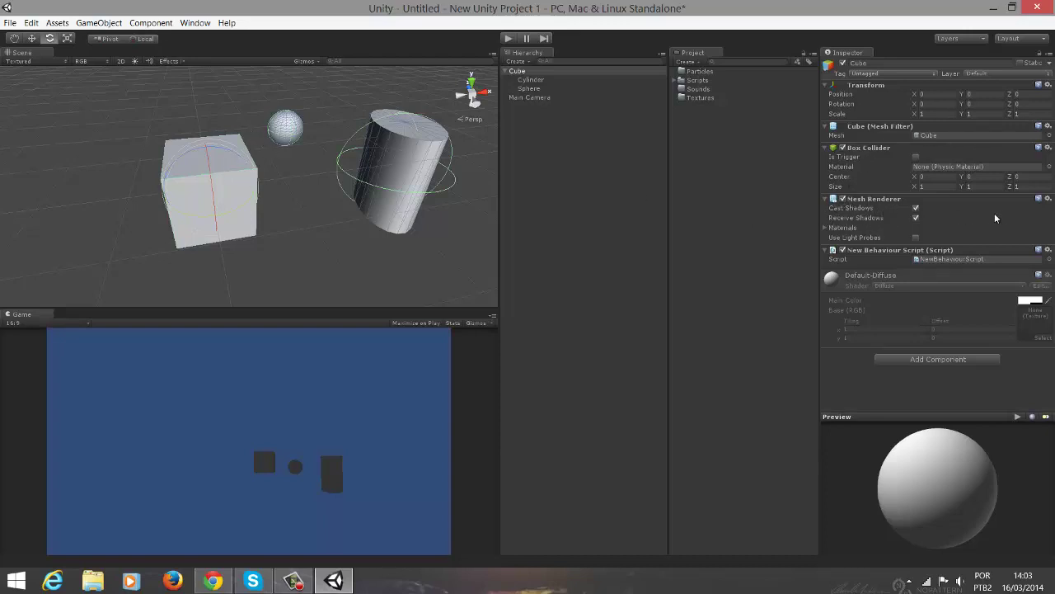
Toggle the cube's Mesh Renderer off and on several times, and switch its New Behaviour Script off and on
{"action": "left_click", "coordinate": [841, 199]}
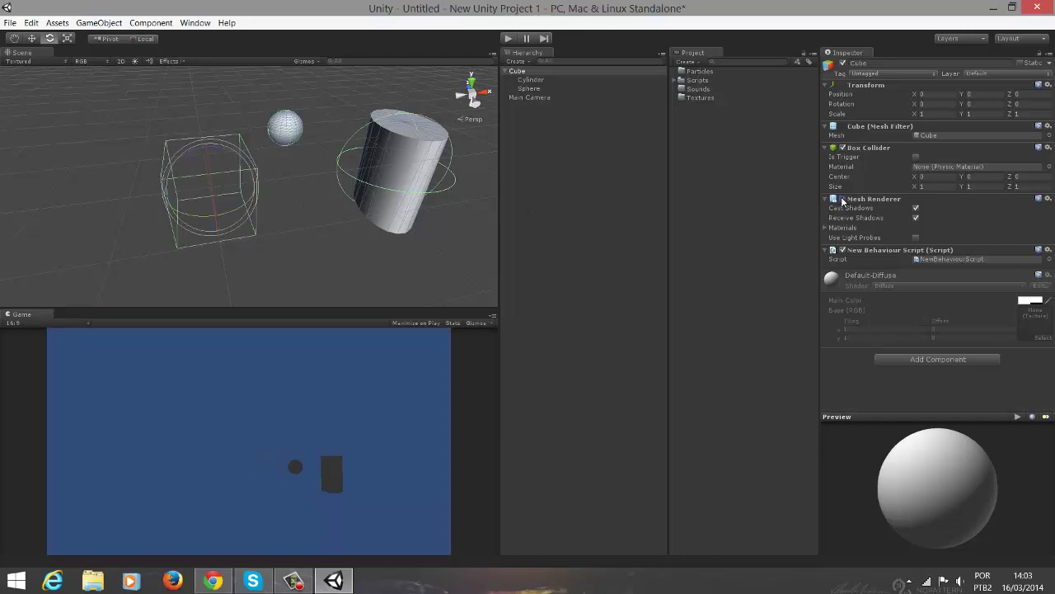
{"action": "left_click", "coordinate": [842, 200]}
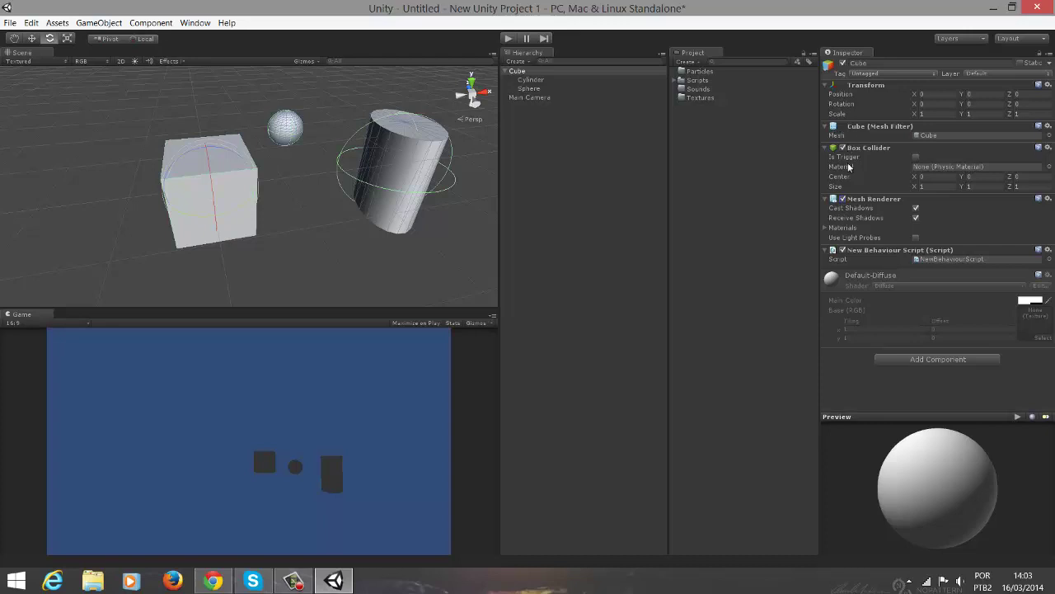
{"action": "left_click", "coordinate": [842, 199]}
{"action": "left_click", "coordinate": [841, 199]}
{"action": "left_click", "coordinate": [841, 200]}
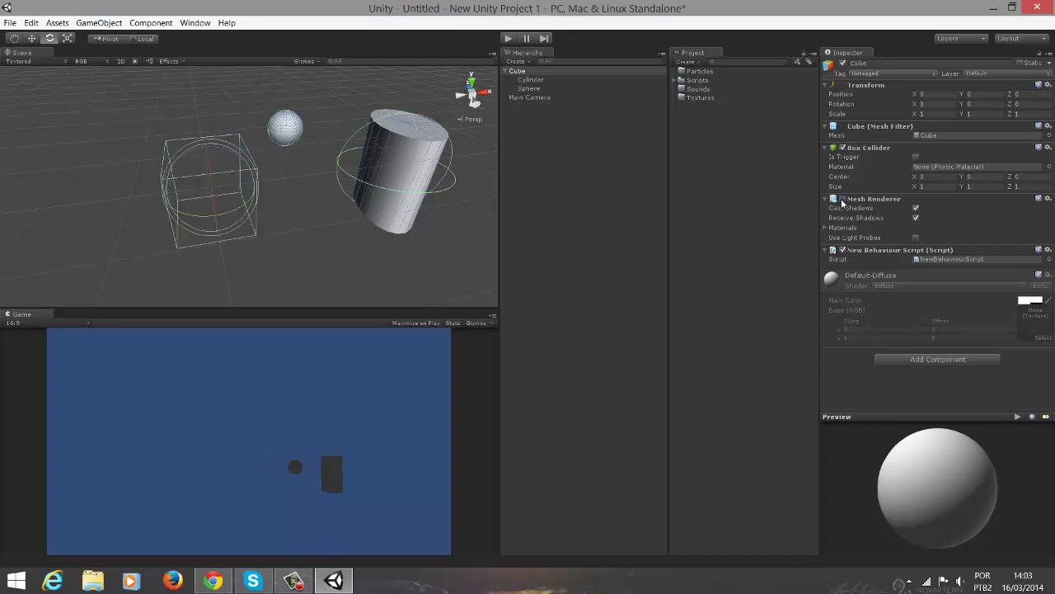
{"action": "left_click", "coordinate": [841, 200]}
{"action": "left_click", "coordinate": [842, 200]}
{"action": "left_click", "coordinate": [842, 200]}
{"action": "left_click", "coordinate": [842, 199]}
{"action": "left_click", "coordinate": [841, 199]}
{"action": "left_click", "coordinate": [842, 200]}
{"action": "left_click", "coordinate": [842, 200]}
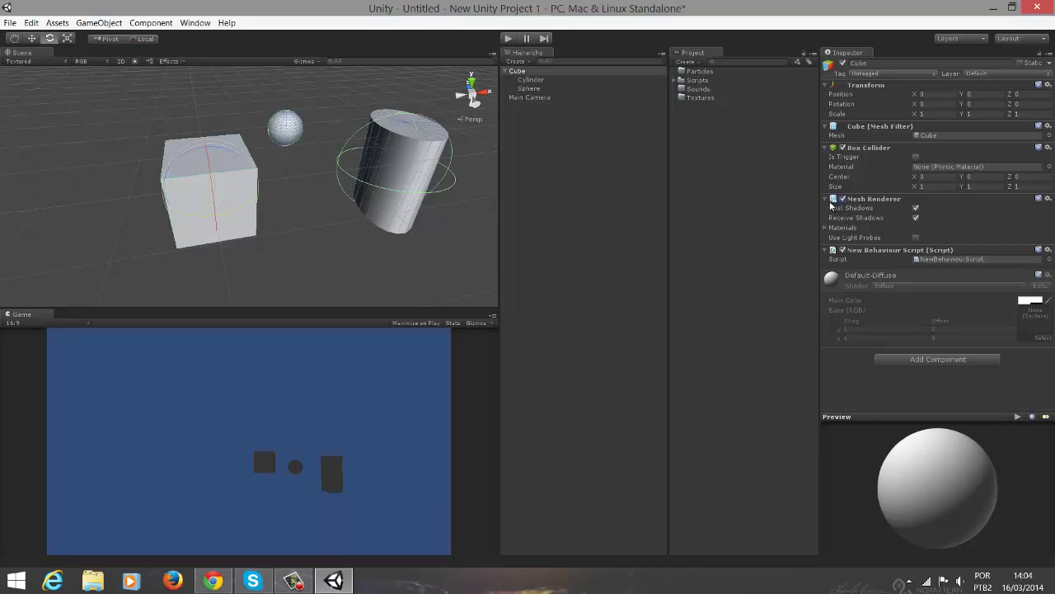
{"action": "left_click", "coordinate": [842, 251]}
{"action": "left_click", "coordinate": [842, 251]}
View the categories of components that can be added to the cube, including the Mesh components
{"action": "left_click", "coordinate": [936, 360]}
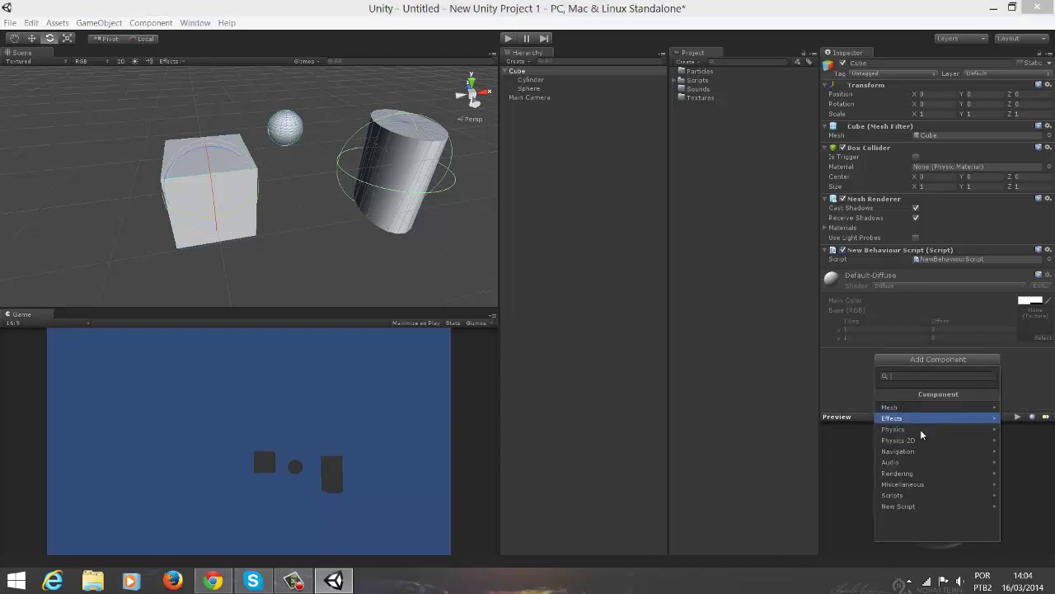
{"action": "left_click", "coordinate": [868, 355]}
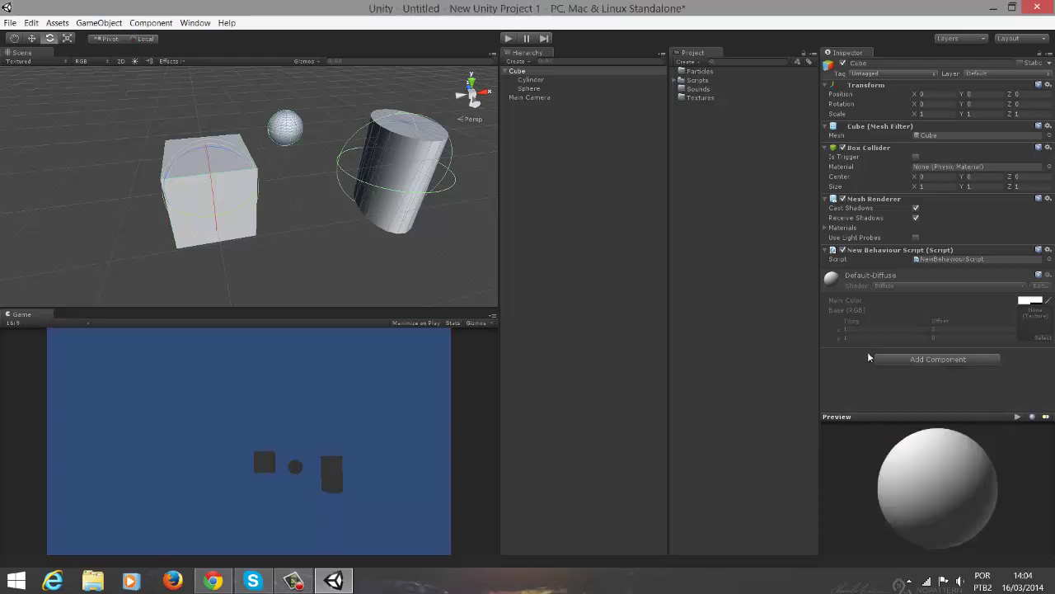
{"action": "left_click", "coordinate": [153, 23]}
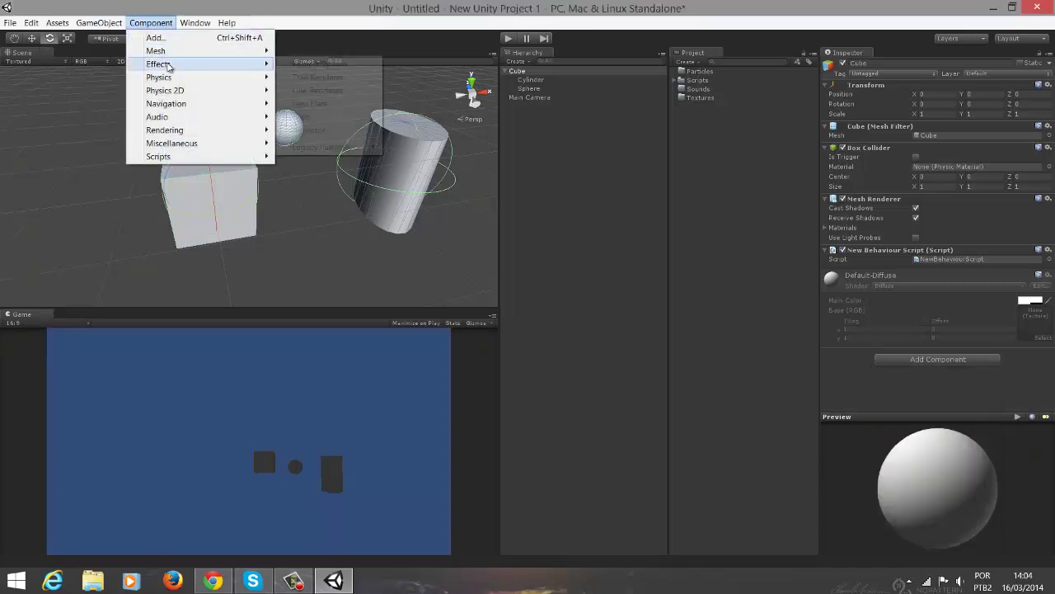
{"action": "mouse_move", "coordinate": [174, 56]}
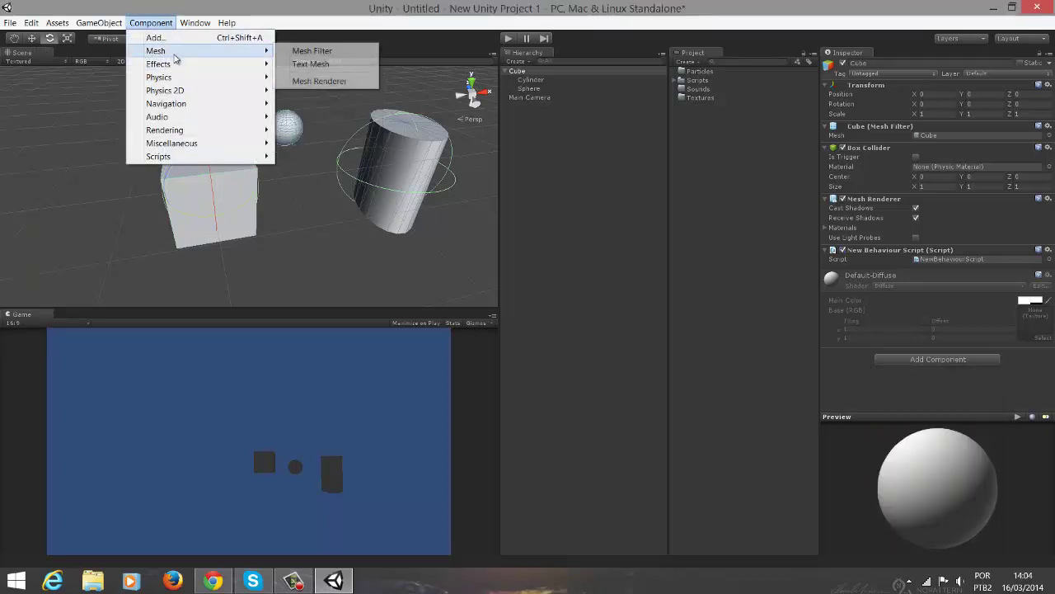
{"action": "left_click", "coordinate": [551, 4]}
Add an Audio Source component from the Audio category to the cube and look through its settings
{"action": "left_click", "coordinate": [917, 360]}
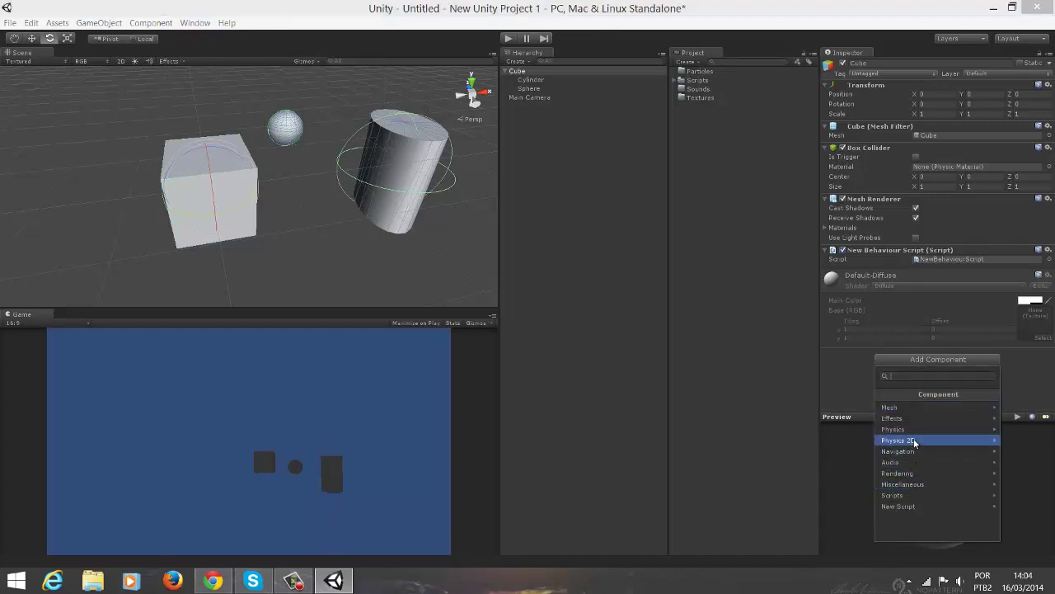
{"action": "left_click", "coordinate": [920, 464]}
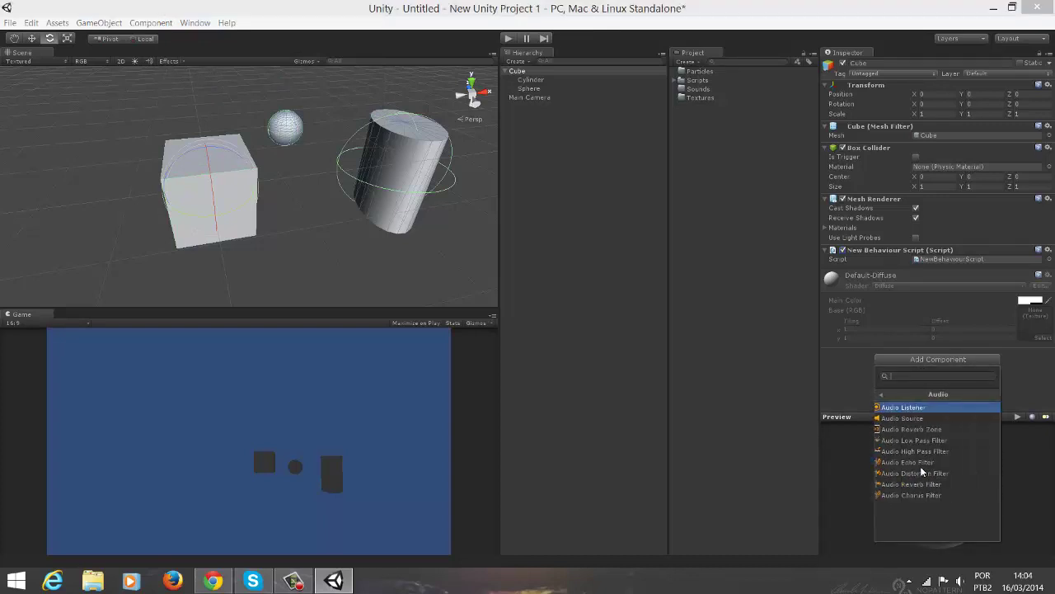
{"action": "left_click", "coordinate": [907, 418]}
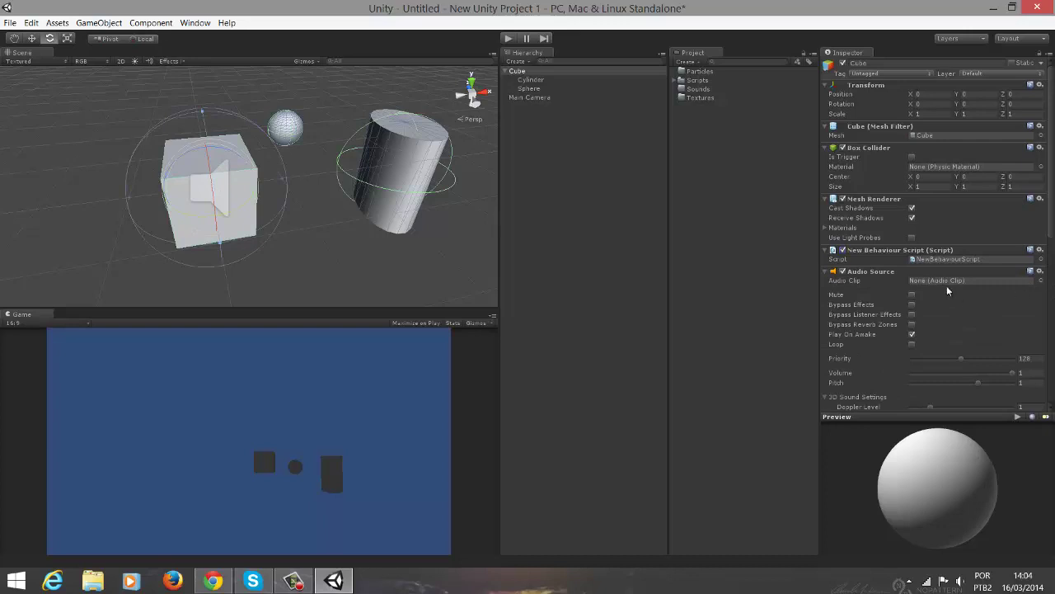
{"action": "scroll", "coordinate": [977, 313], "scroll_direction": "down", "scroll_amount": 2}
{"action": "scroll", "coordinate": [978, 309], "scroll_direction": "down", "scroll_amount": 8}
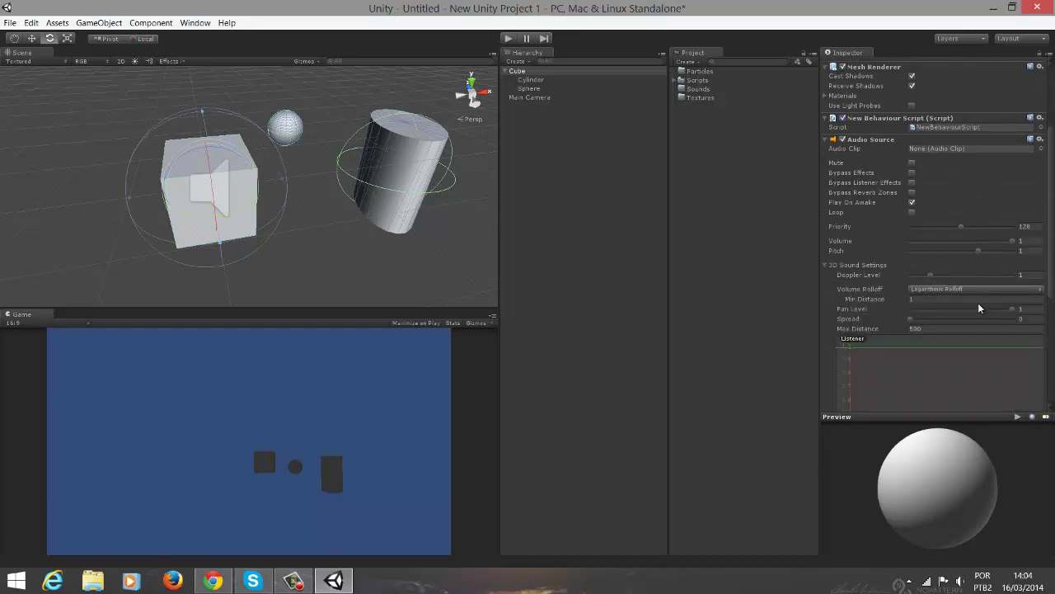
{"action": "scroll", "coordinate": [923, 301], "scroll_direction": "up", "scroll_amount": 10}
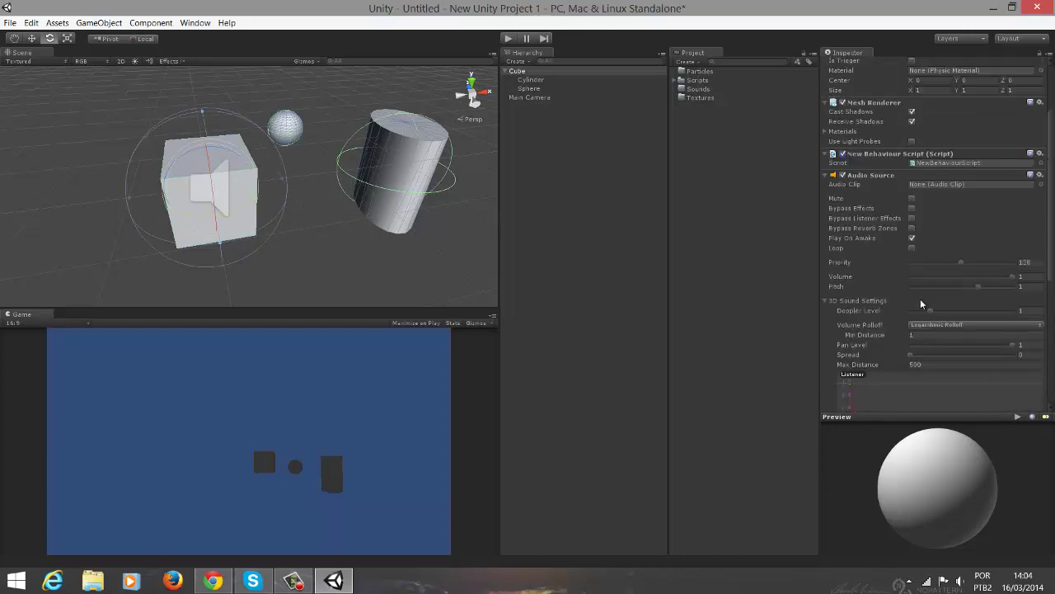